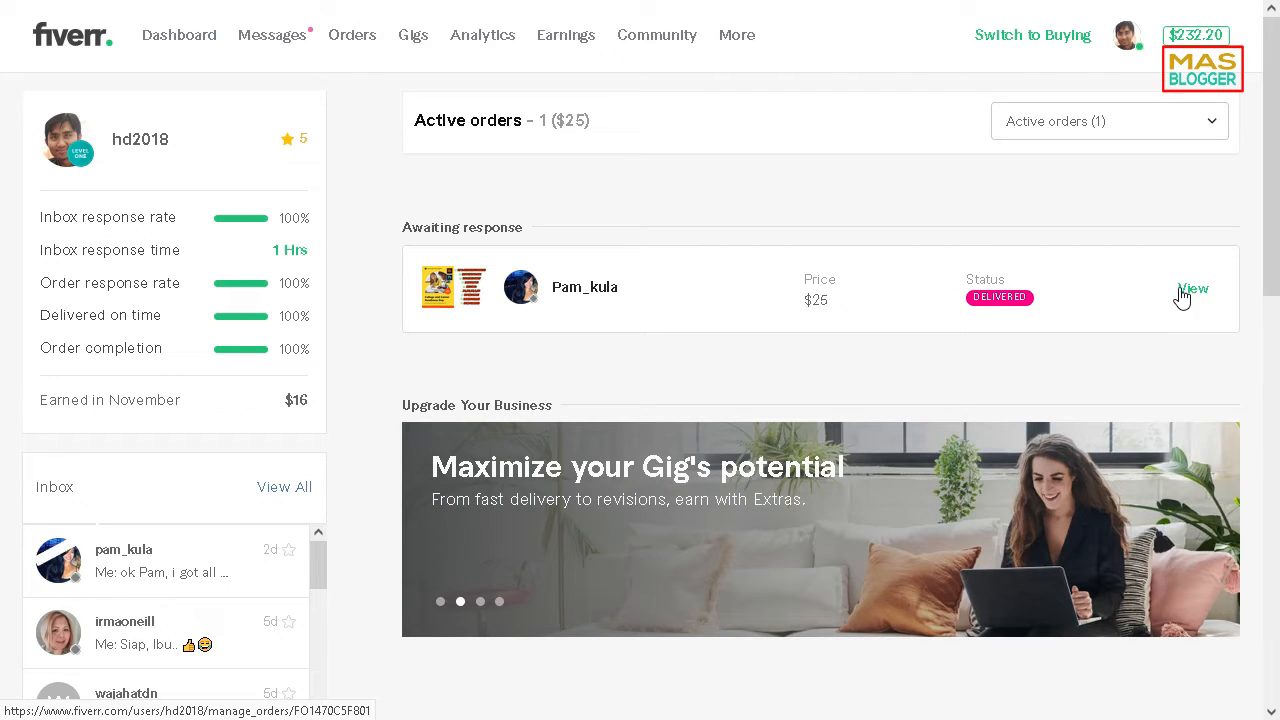
Step: Open the active order awaiting response and review its poster brief, delivery time and total price
{"action": "left_click", "coordinate": [1182, 294]}
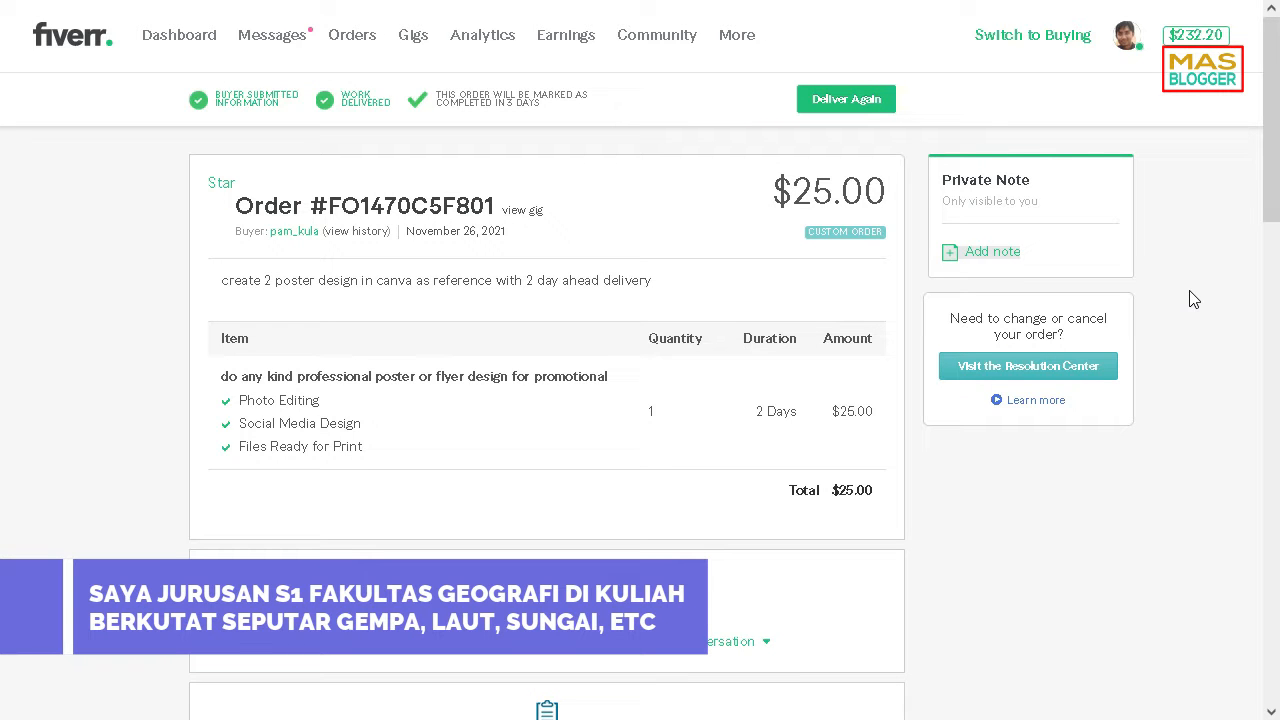
{"action": "scroll", "coordinate": [1193, 300], "scroll_direction": "down", "scroll_amount": 1}
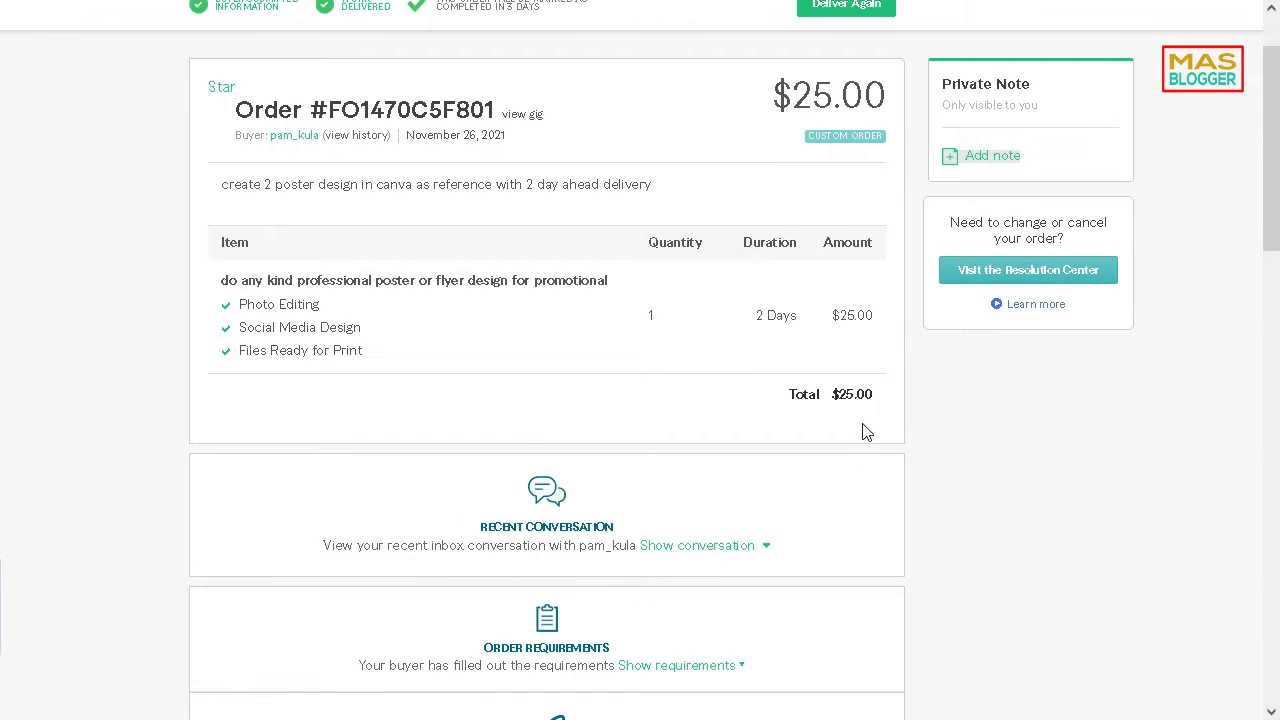
{"action": "double_click", "coordinate": [835, 398]}
{"action": "left_click", "coordinate": [958, 454]}
{"action": "left_click_drag", "start_coordinate": [262, 183], "coordinate": [366, 184]}
{"action": "left_click_drag", "start_coordinate": [522, 185], "coordinate": [543, 186]}
{"action": "scroll", "coordinate": [544, 460], "scroll_direction": "up", "scroll_amount": 1}
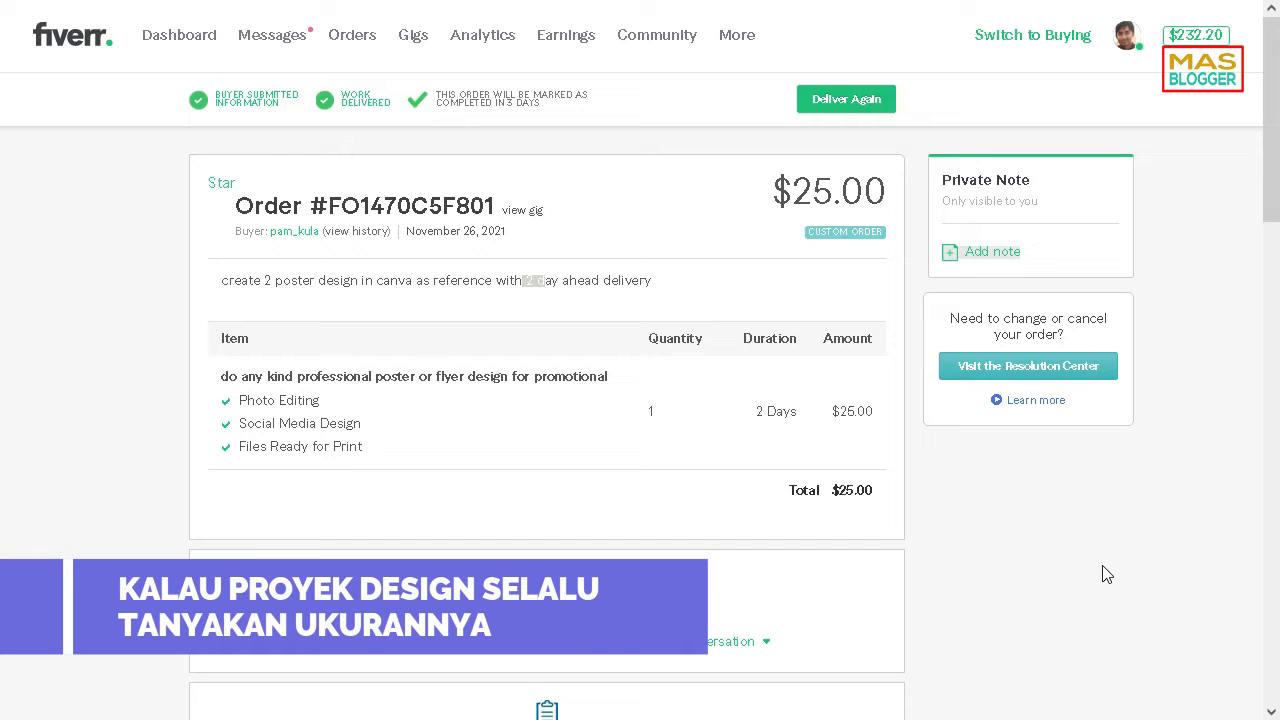
Step: Examine the rest of the order page, from the requirements to the delivered zip file and messages
{"action": "scroll", "coordinate": [737, 406], "scroll_direction": "down", "scroll_amount": 10}
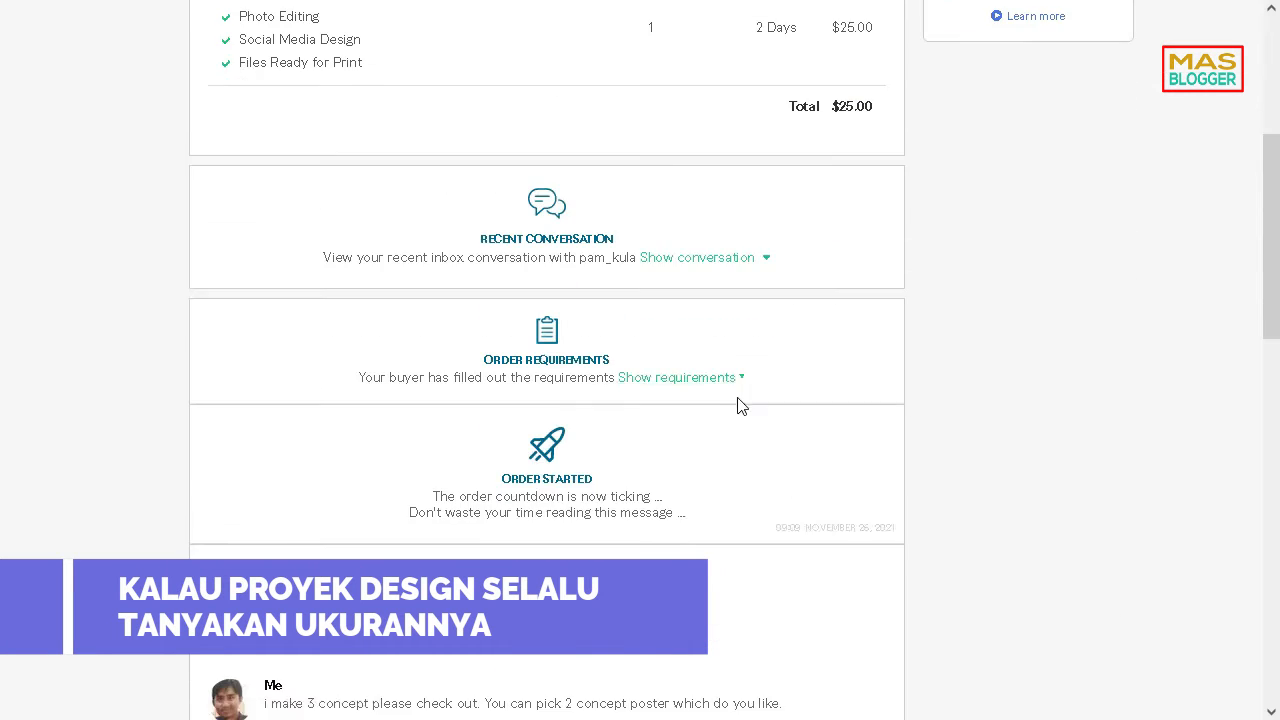
{"action": "scroll", "coordinate": [650, 410], "scroll_direction": "up", "scroll_amount": 4}
{"action": "scroll", "coordinate": [520, 390], "scroll_direction": "down", "scroll_amount": 5}
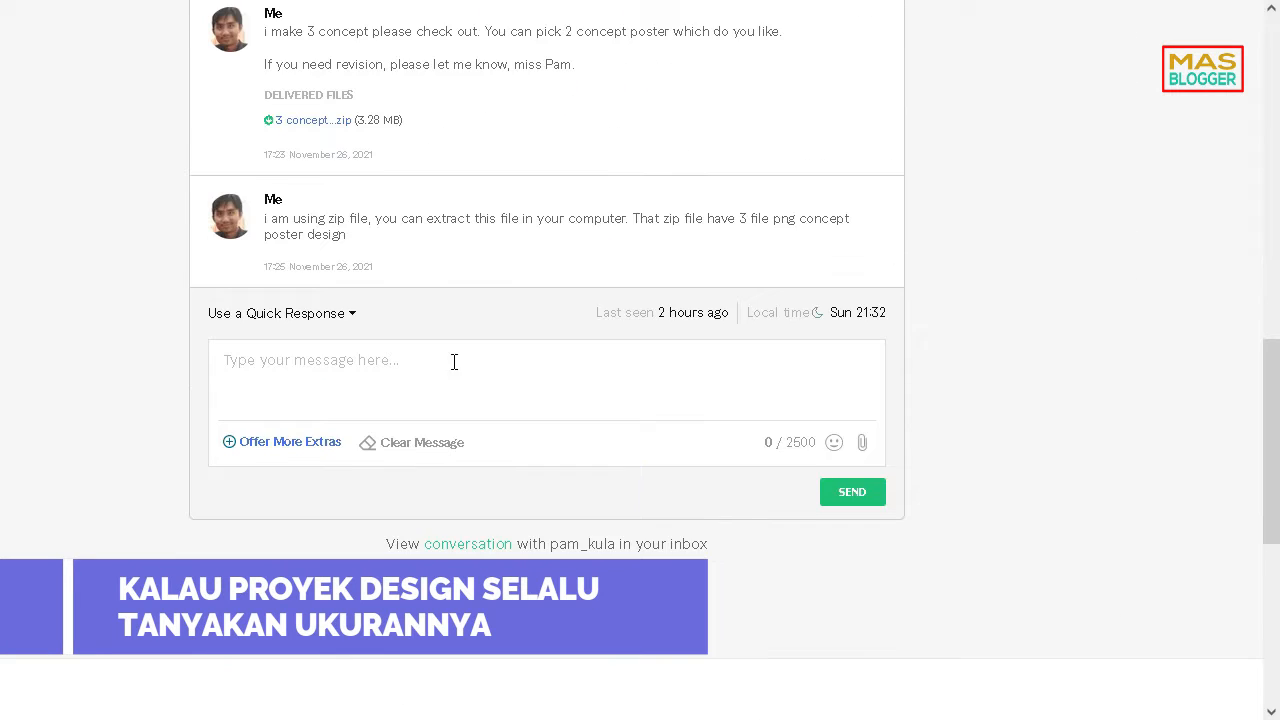
{"action": "scroll", "coordinate": [386, 366], "scroll_direction": "up", "scroll_amount": 3}
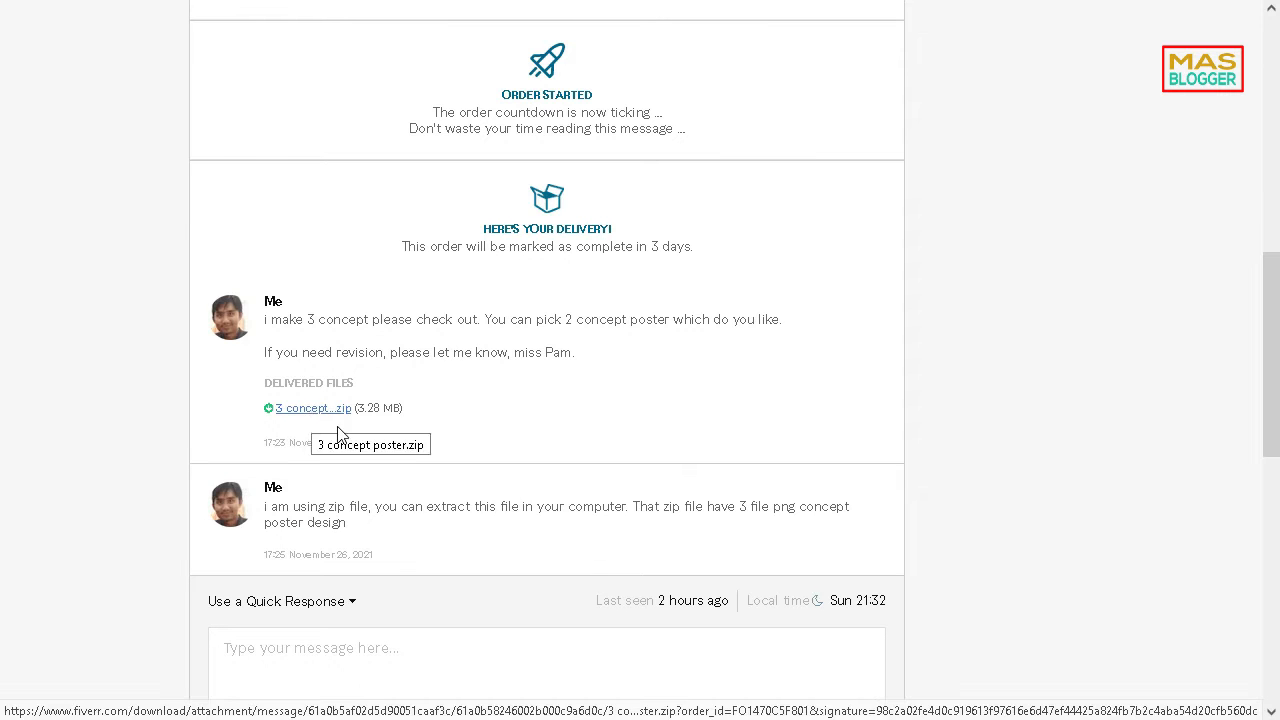
Step: Switch to the Canva home page and search the templates for "poster"
{"action": "mouse_move", "coordinate": [752, 8]}
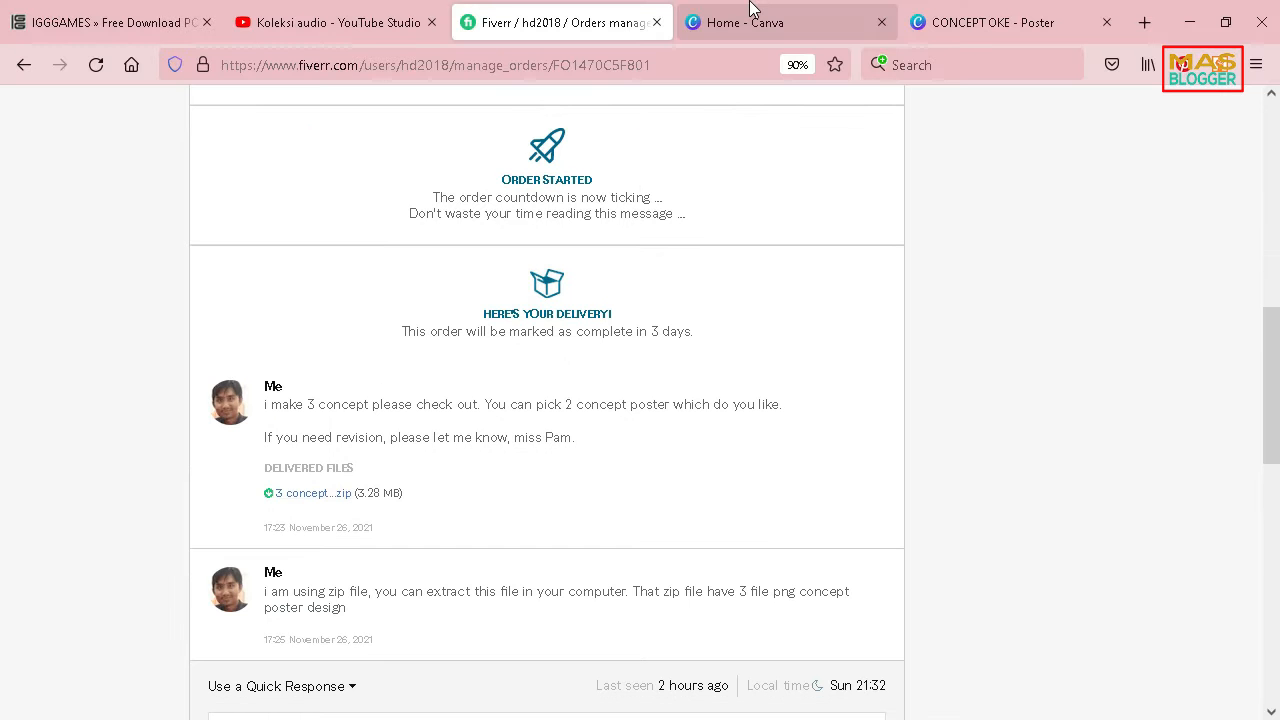
{"action": "left_click", "coordinate": [797, 10]}
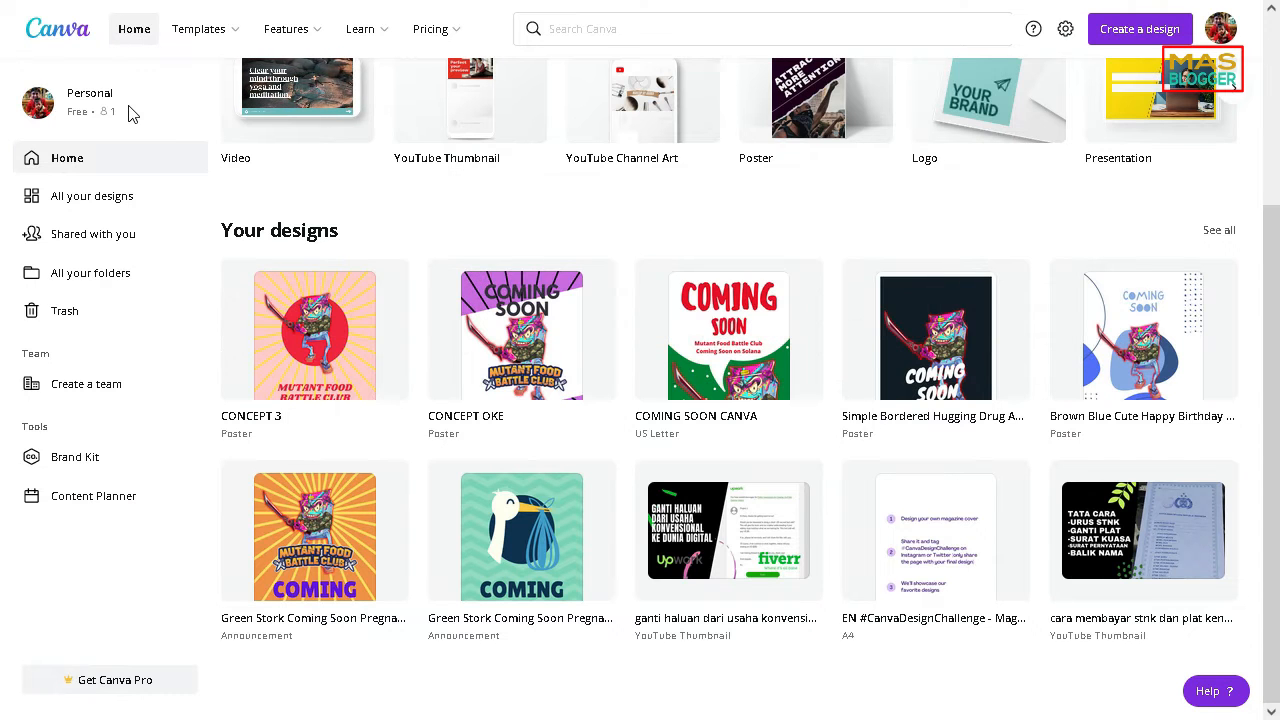
{"action": "scroll", "coordinate": [665, 424], "scroll_direction": "up", "scroll_amount": 3}
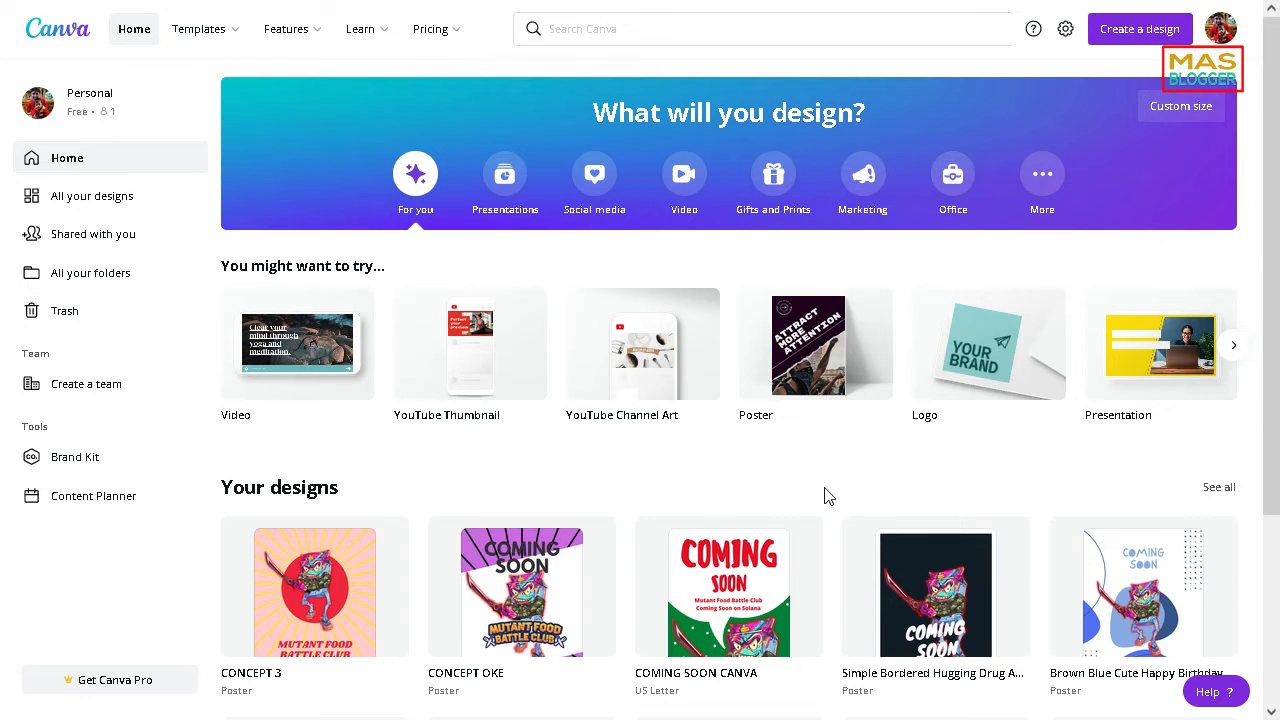
{"action": "left_click", "coordinate": [687, 29]}
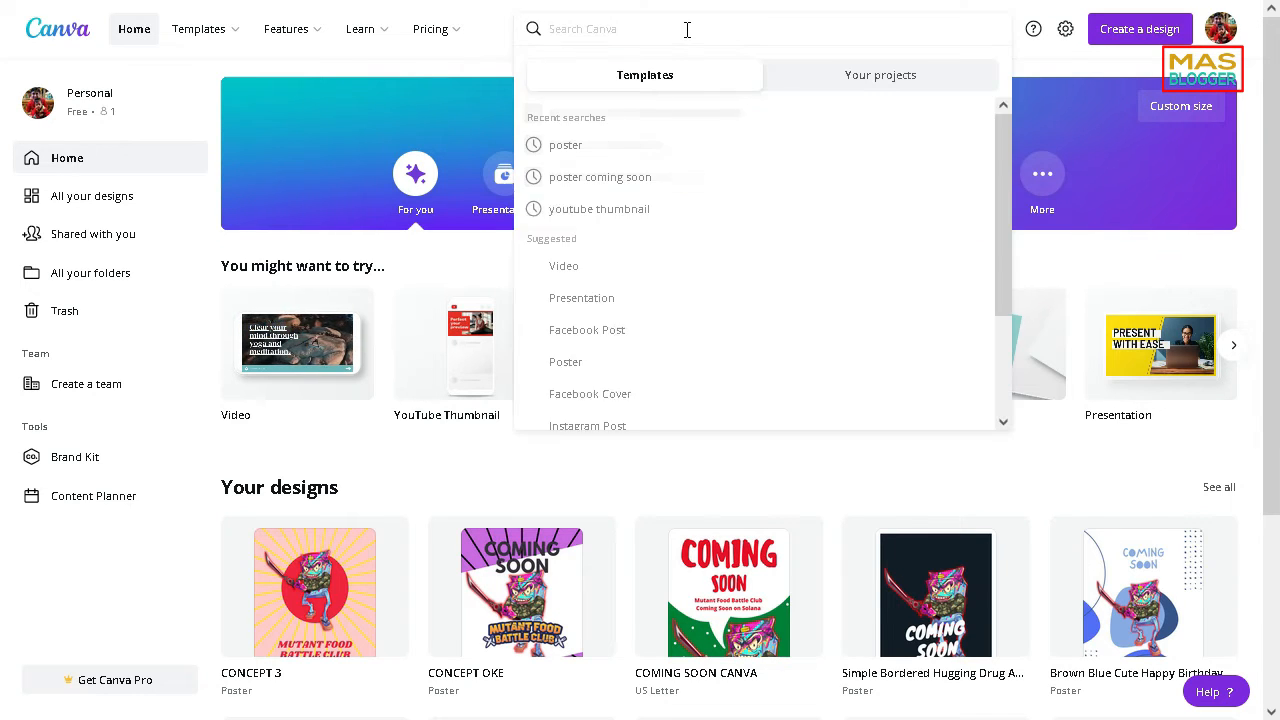
{"action": "type", "text": "poster"}
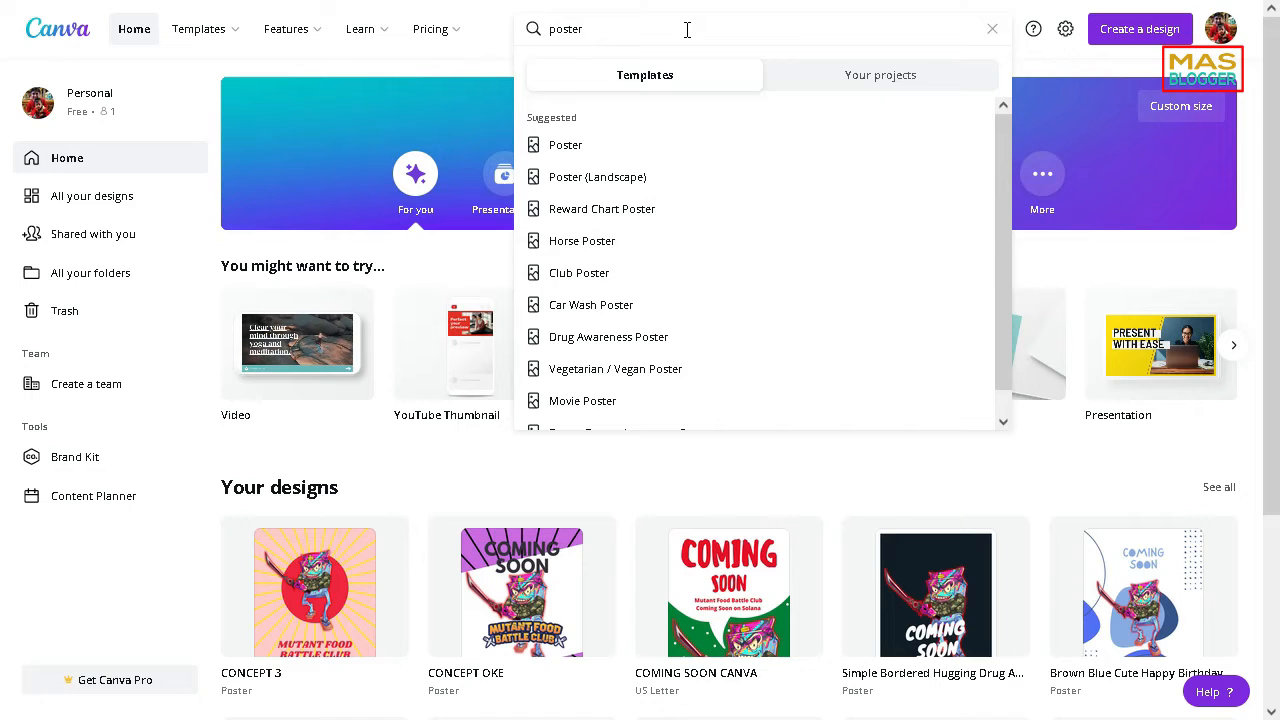
{"action": "key", "text": "Return"}
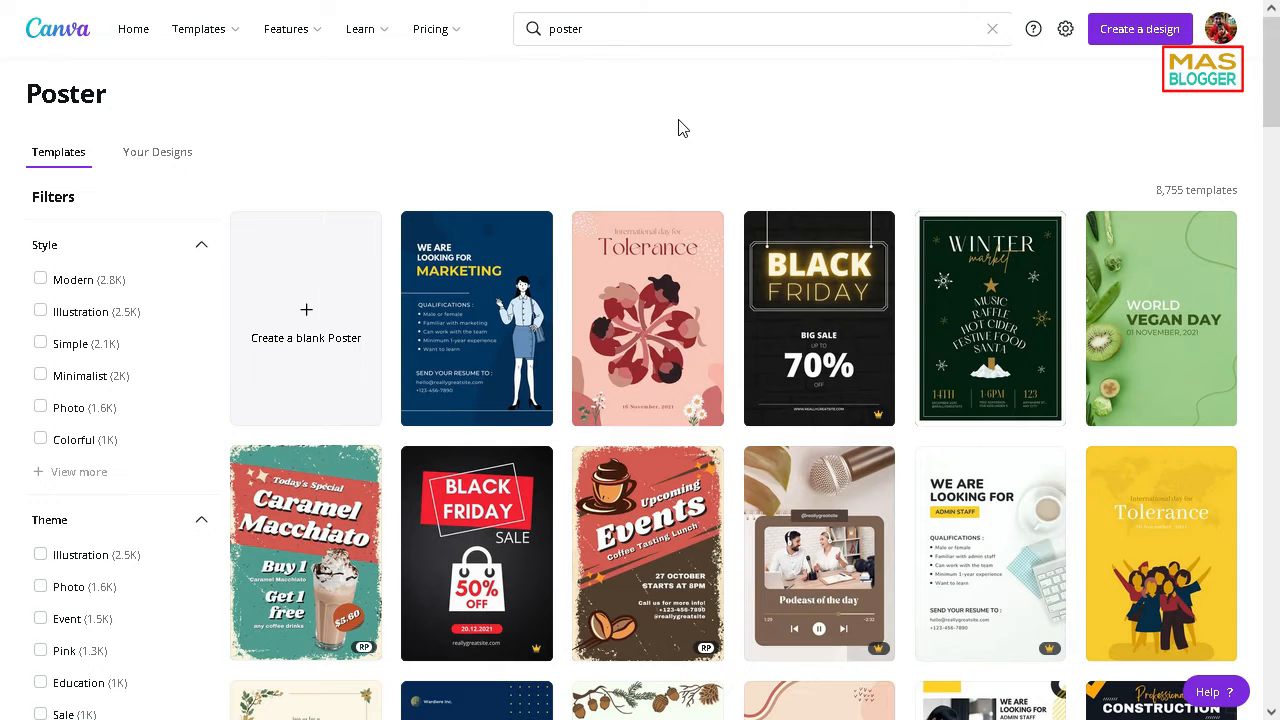
Step: Browse the poster search results and examine the available template designs and their free or paid labels
{"action": "scroll", "coordinate": [660, 250], "scroll_direction": "down", "scroll_amount": 5}
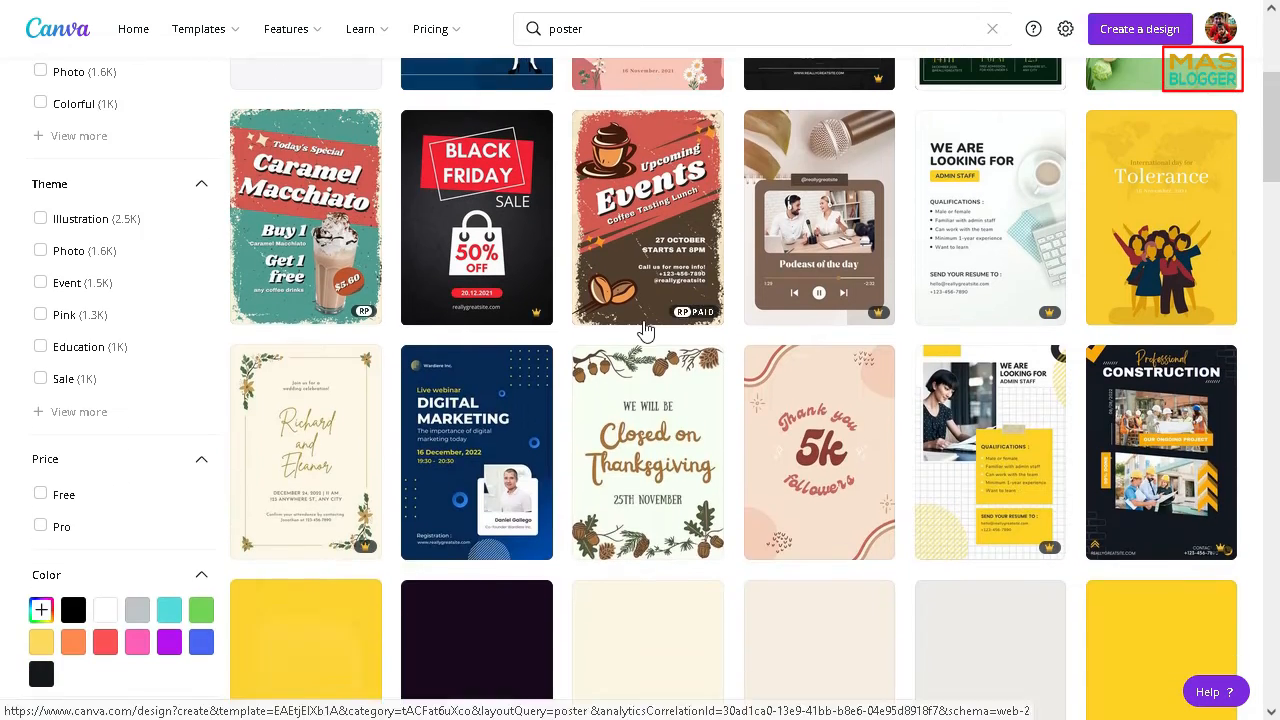
{"action": "scroll", "coordinate": [614, 455], "scroll_direction": "down", "scroll_amount": 1}
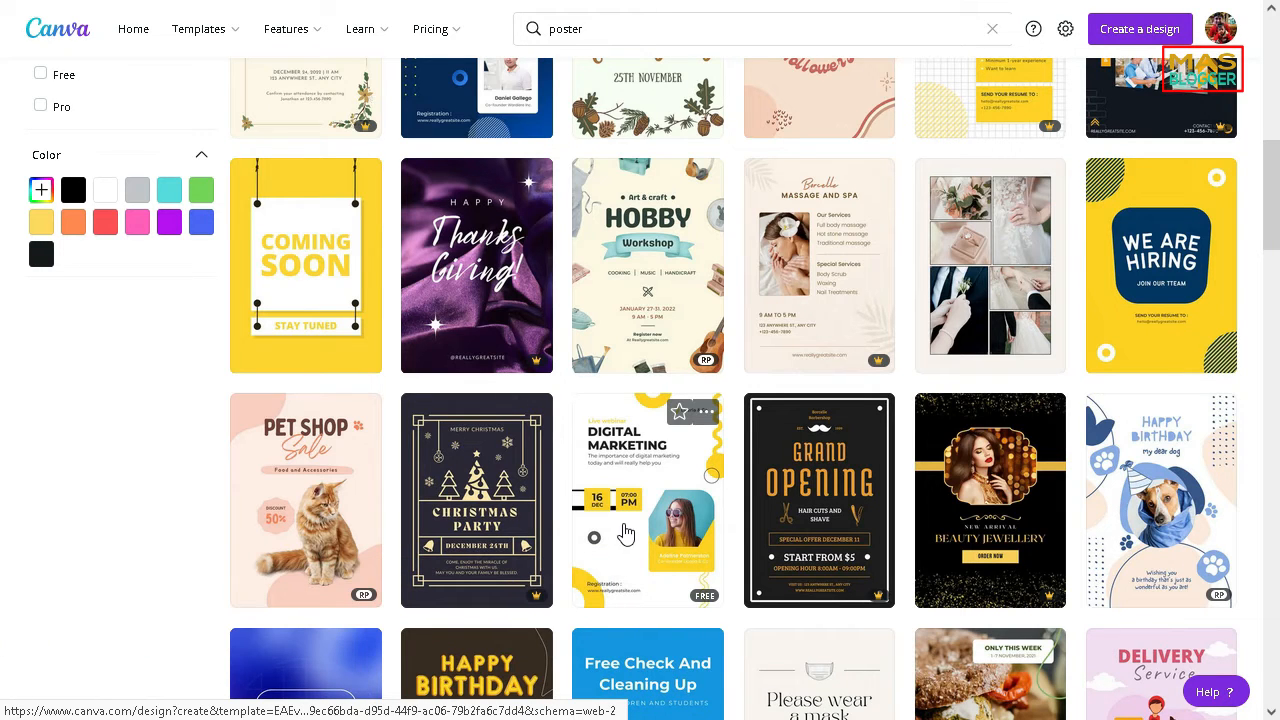
{"action": "scroll", "coordinate": [625, 535], "scroll_direction": "down", "scroll_amount": 4}
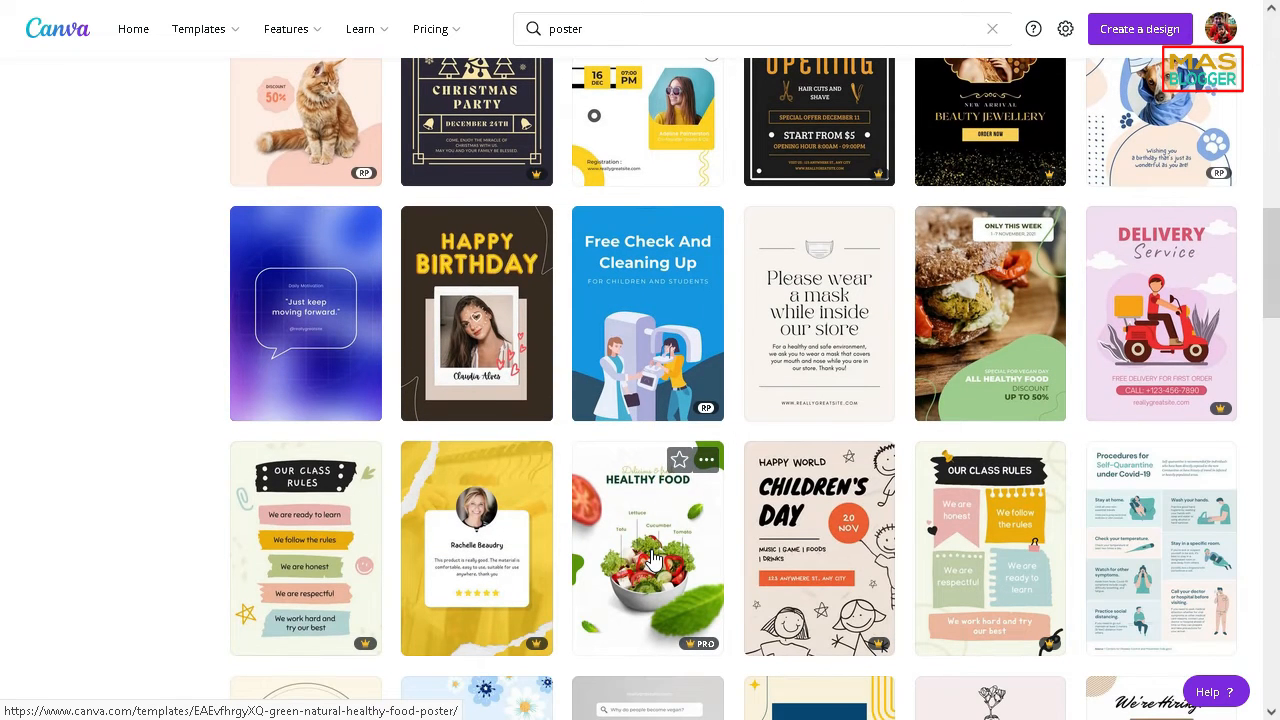
{"action": "scroll", "coordinate": [334, 429], "scroll_direction": "down", "scroll_amount": 3}
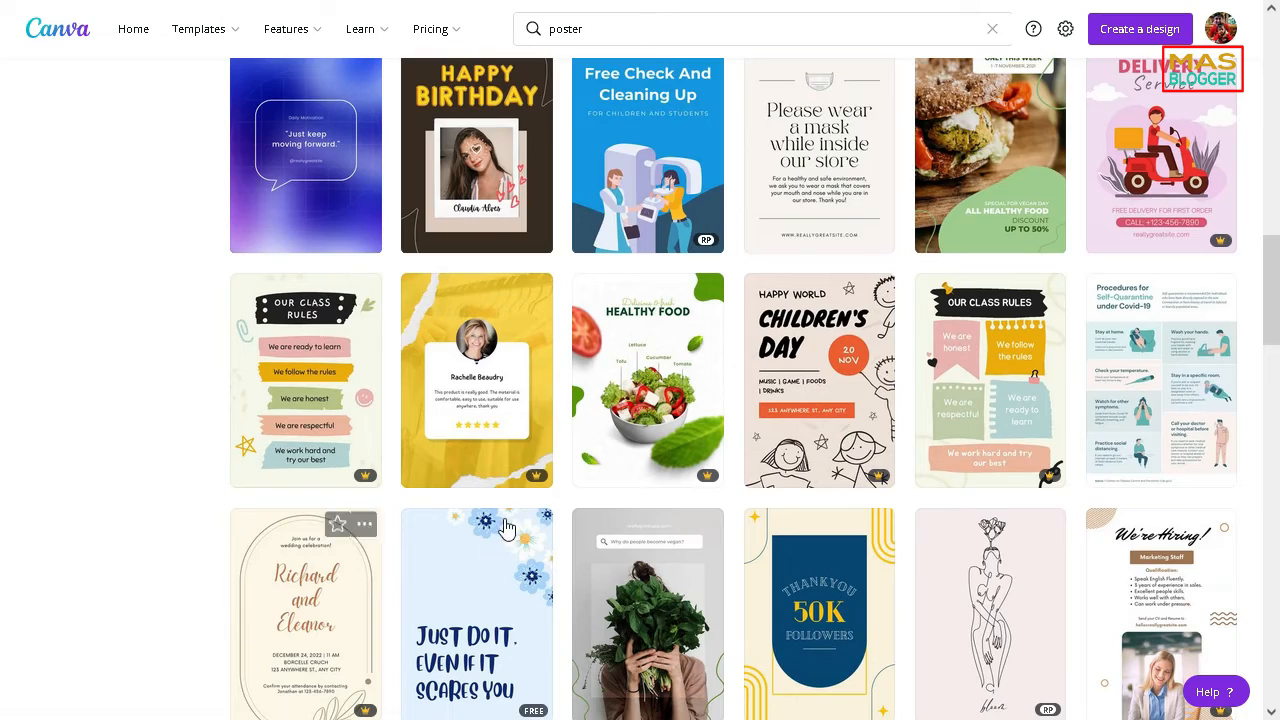
{"action": "scroll", "coordinate": [665, 522], "scroll_direction": "down", "scroll_amount": 1}
{"action": "scroll", "coordinate": [661, 428], "scroll_direction": "down", "scroll_amount": 2}
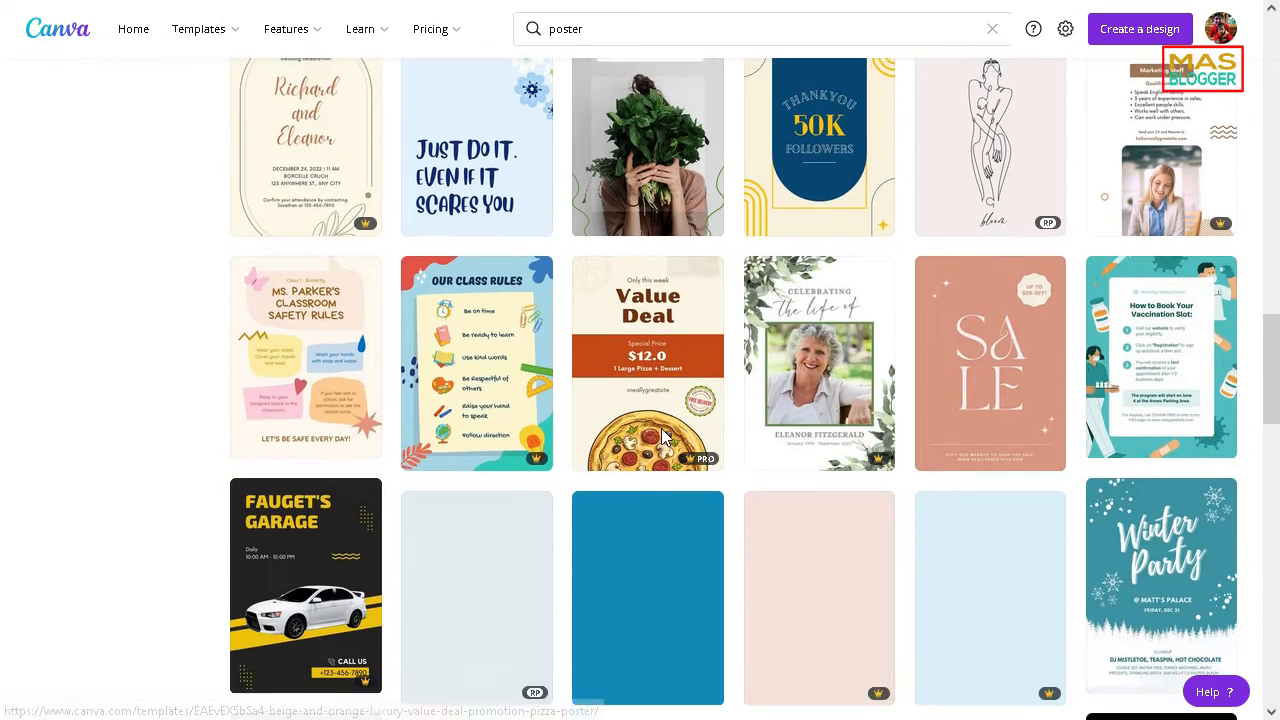
{"action": "scroll", "coordinate": [886, 593], "scroll_direction": "down", "scroll_amount": 4}
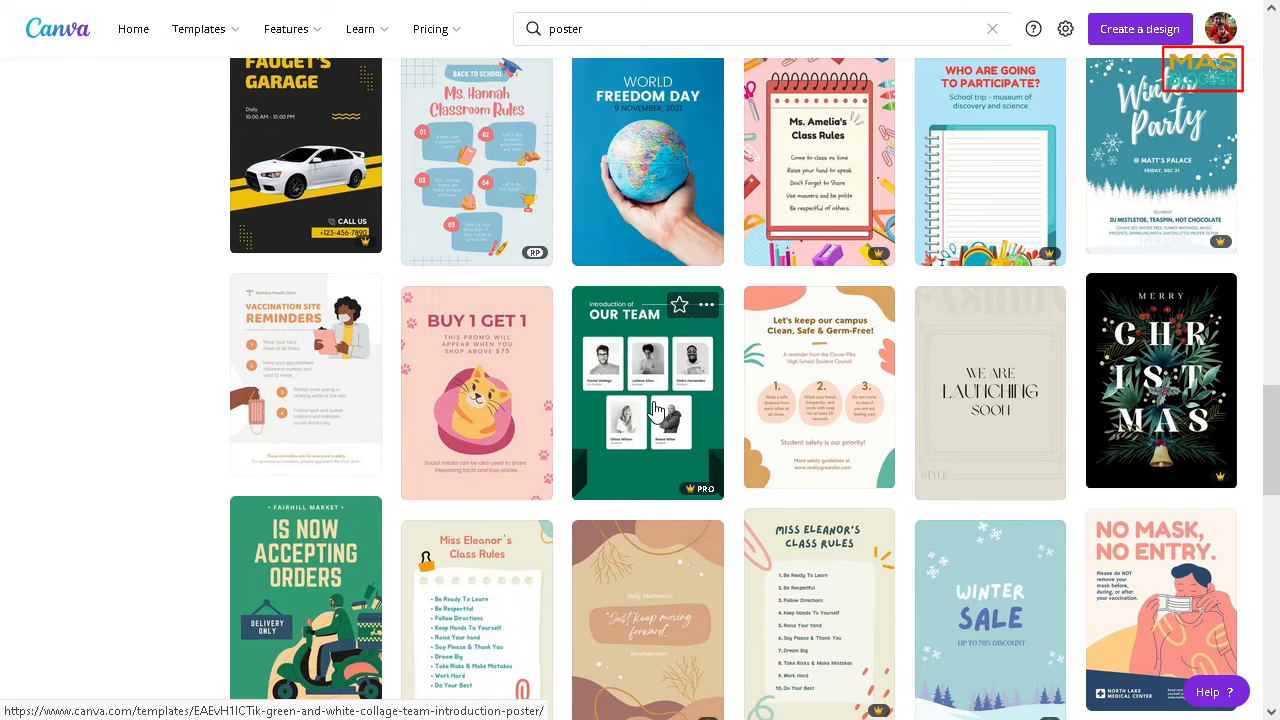
{"action": "scroll", "coordinate": [656, 410], "scroll_direction": "down", "scroll_amount": 1}
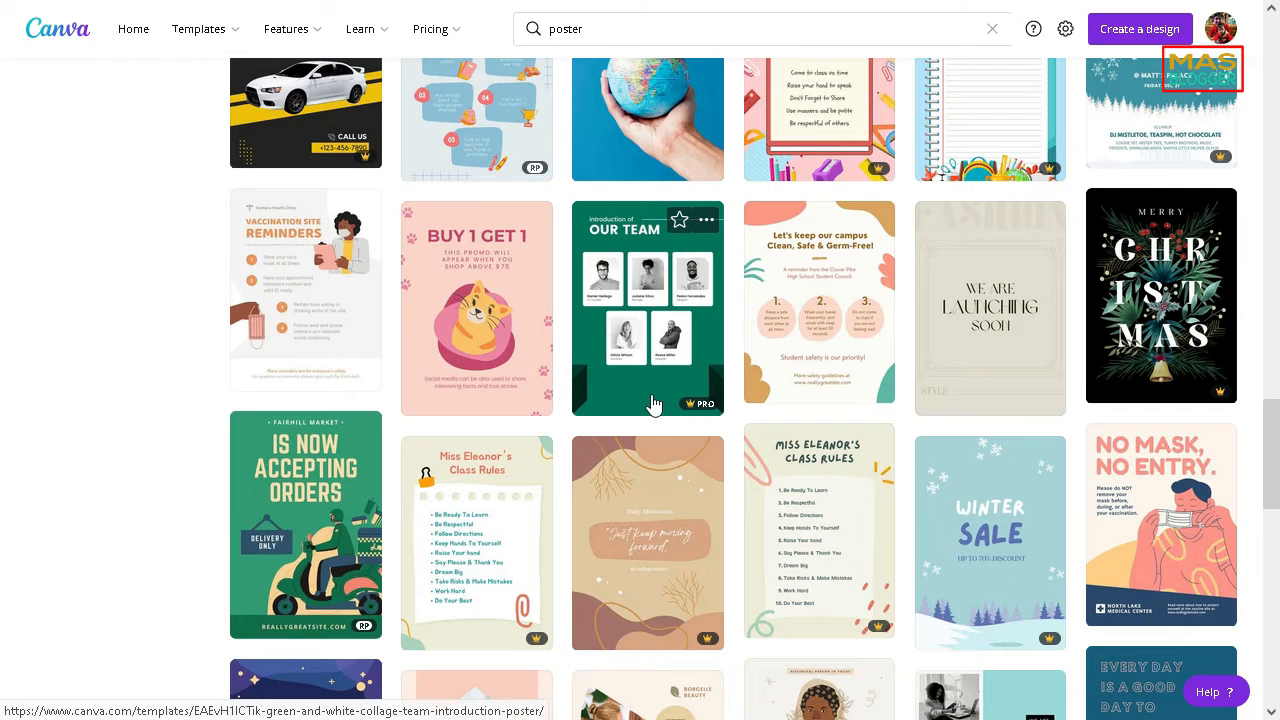
Step: Filter the poster templates by price to show only Free ones
{"action": "scroll", "coordinate": [650, 410], "scroll_direction": "up", "scroll_amount": 3}
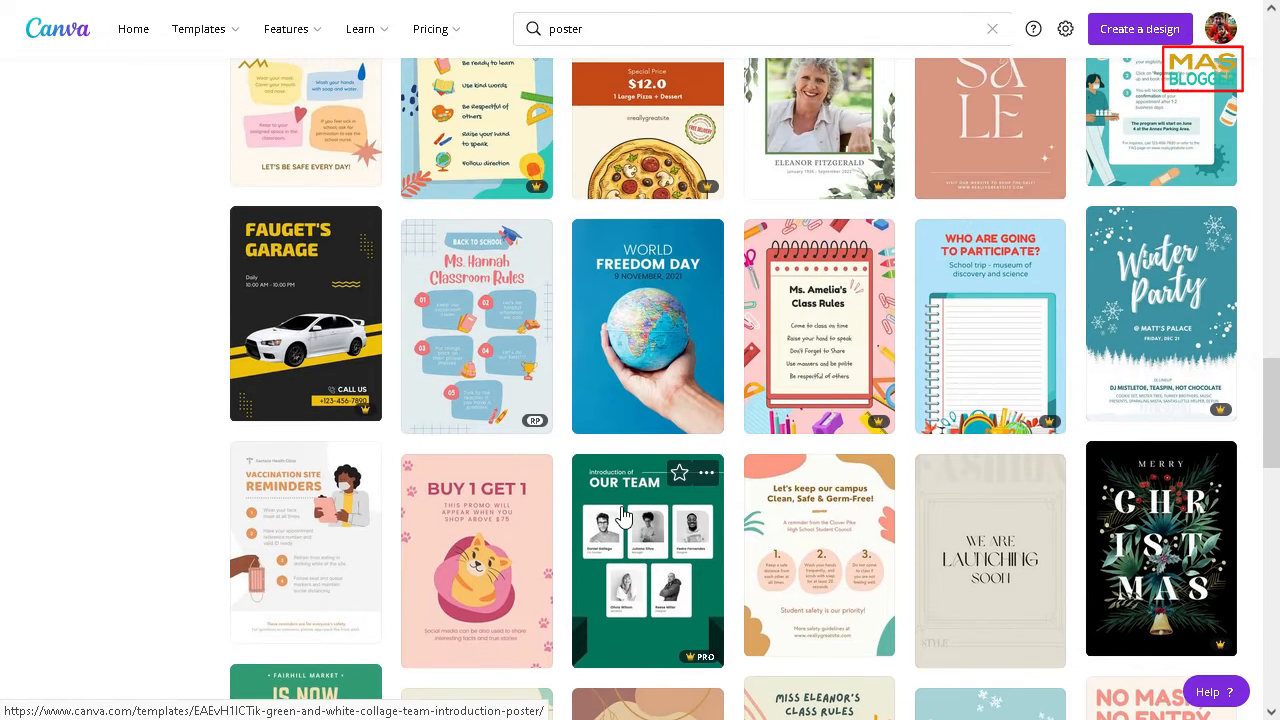
{"action": "scroll", "coordinate": [622, 514], "scroll_direction": "up", "scroll_amount": 6}
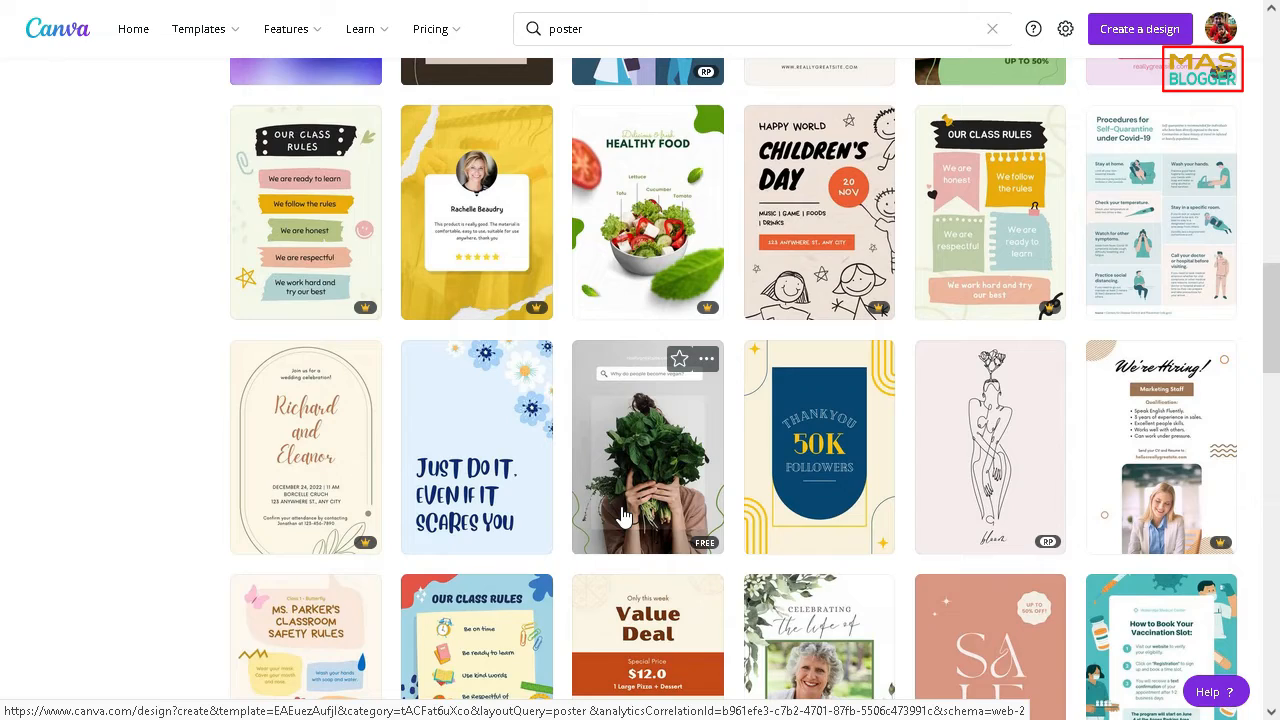
{"action": "scroll", "coordinate": [622, 514], "scroll_direction": "up", "scroll_amount": 2}
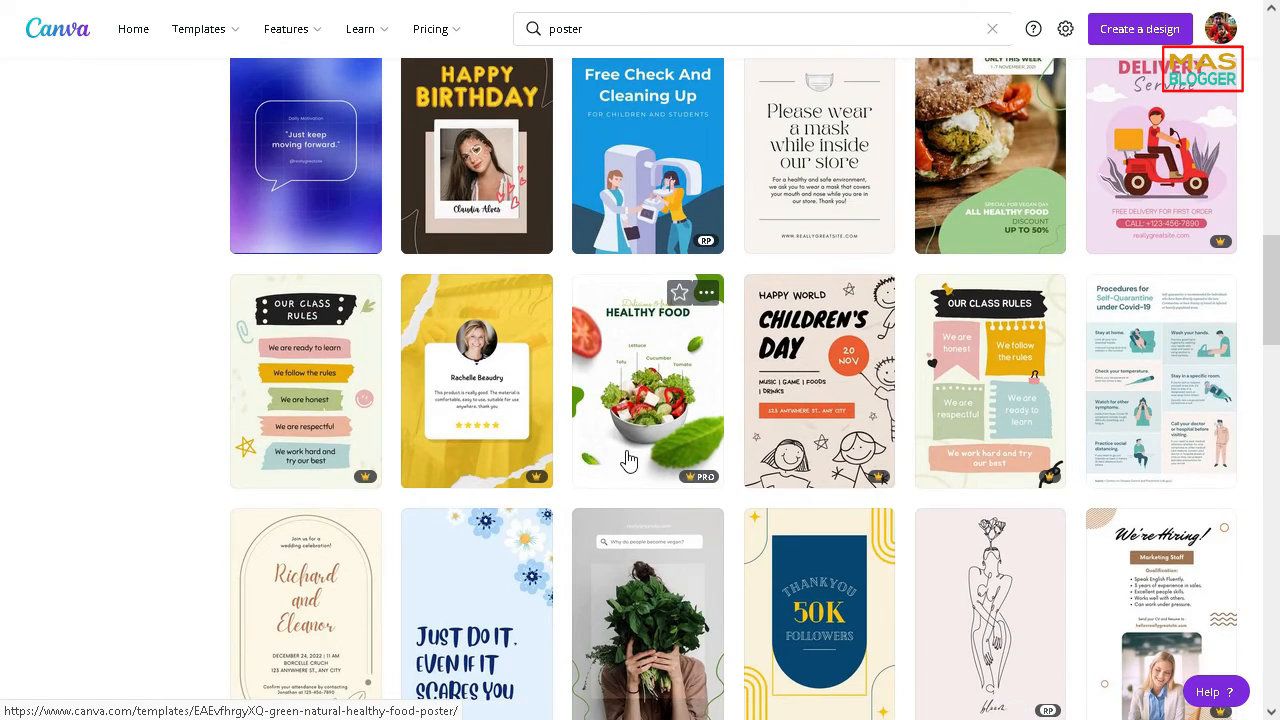
{"action": "scroll", "coordinate": [628, 460], "scroll_direction": "up", "scroll_amount": 8}
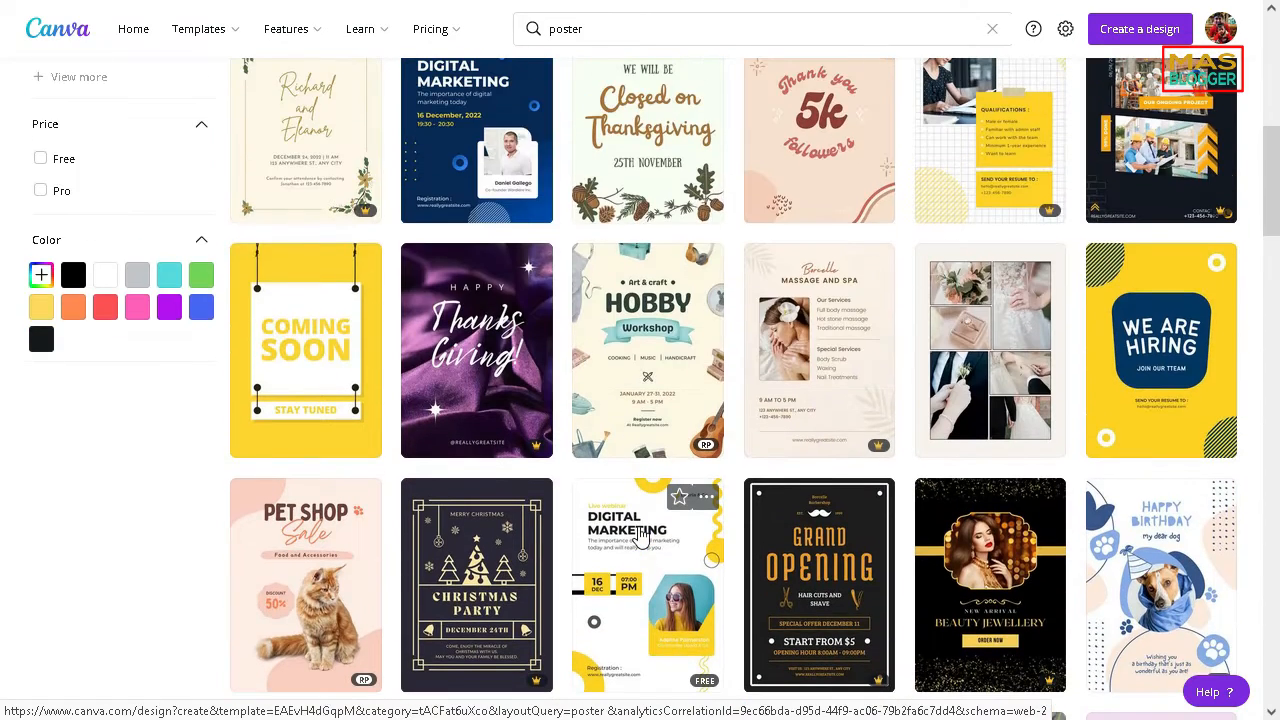
{"action": "scroll", "coordinate": [640, 537], "scroll_direction": "up", "scroll_amount": 3}
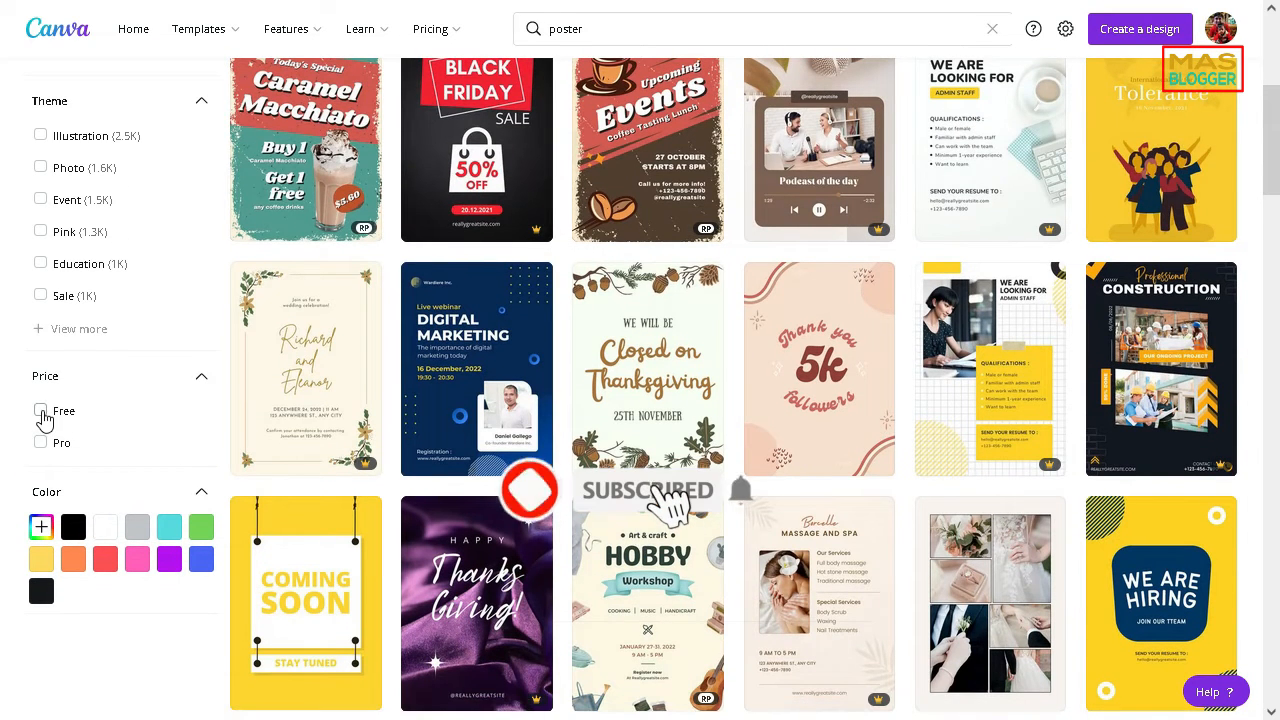
{"action": "left_click", "coordinate": [41, 412]}
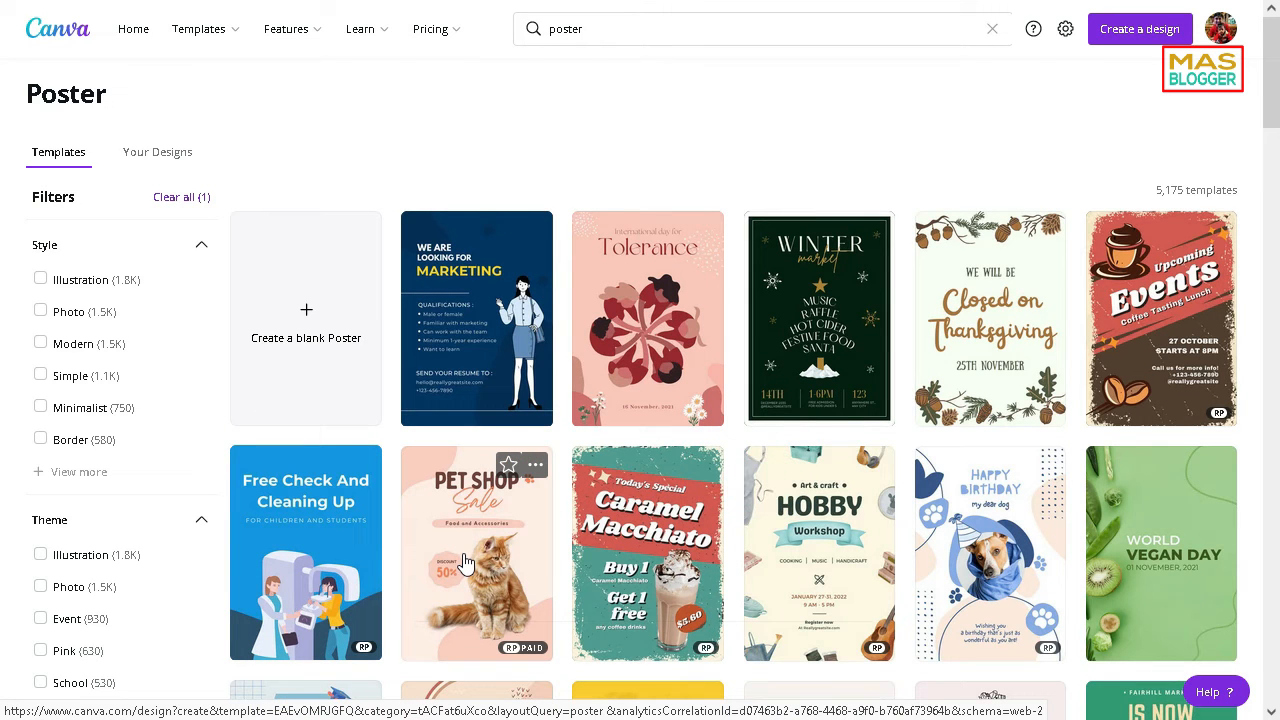
Step: Look through the filtered free poster templates for designs suited to different themes, such as gym posters
{"action": "scroll", "coordinate": [465, 563], "scroll_direction": "down", "scroll_amount": 3}
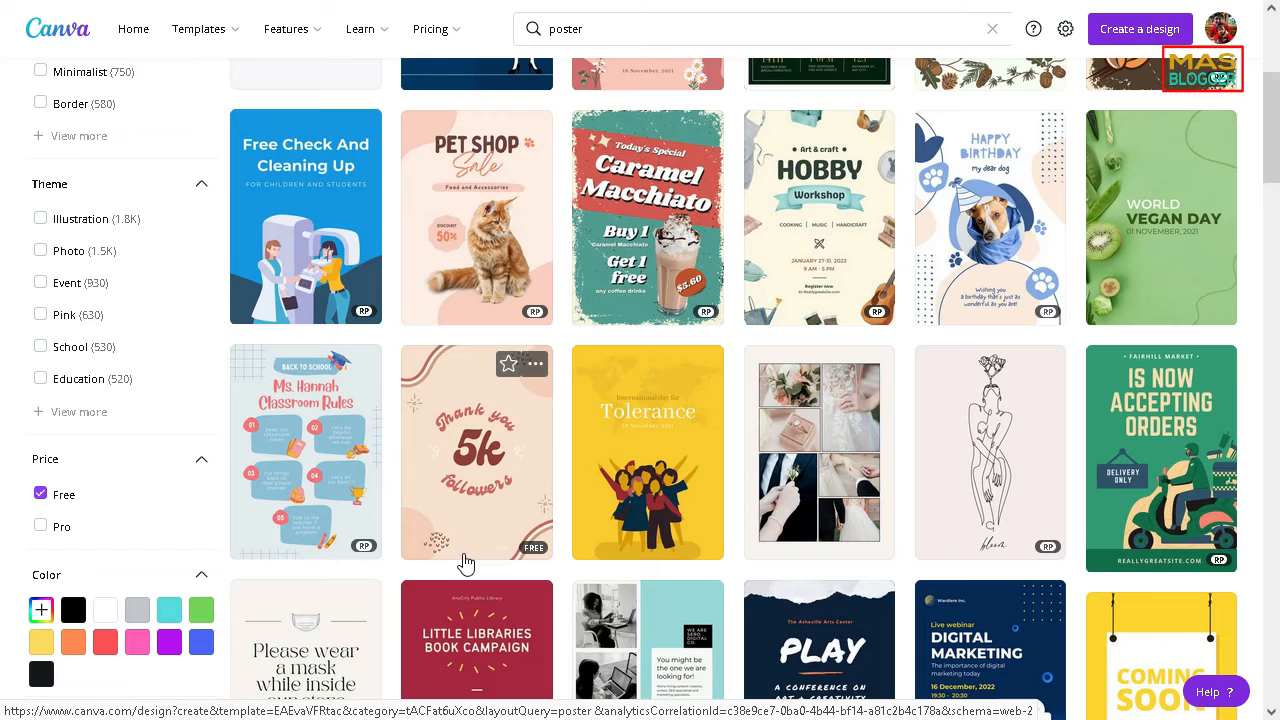
{"action": "scroll", "coordinate": [465, 563], "scroll_direction": "down", "scroll_amount": 5}
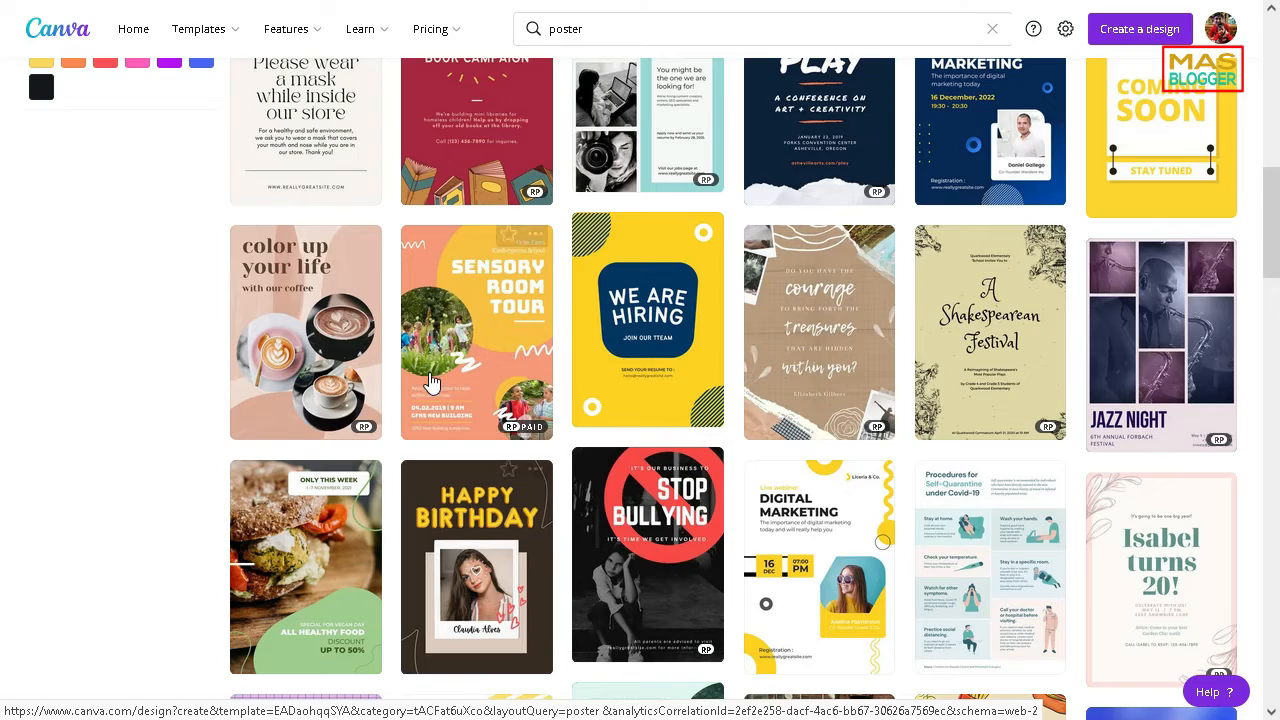
{"action": "scroll", "coordinate": [430, 390], "scroll_direction": "down", "scroll_amount": 5}
{"action": "scroll", "coordinate": [431, 388], "scroll_direction": "down", "scroll_amount": 6}
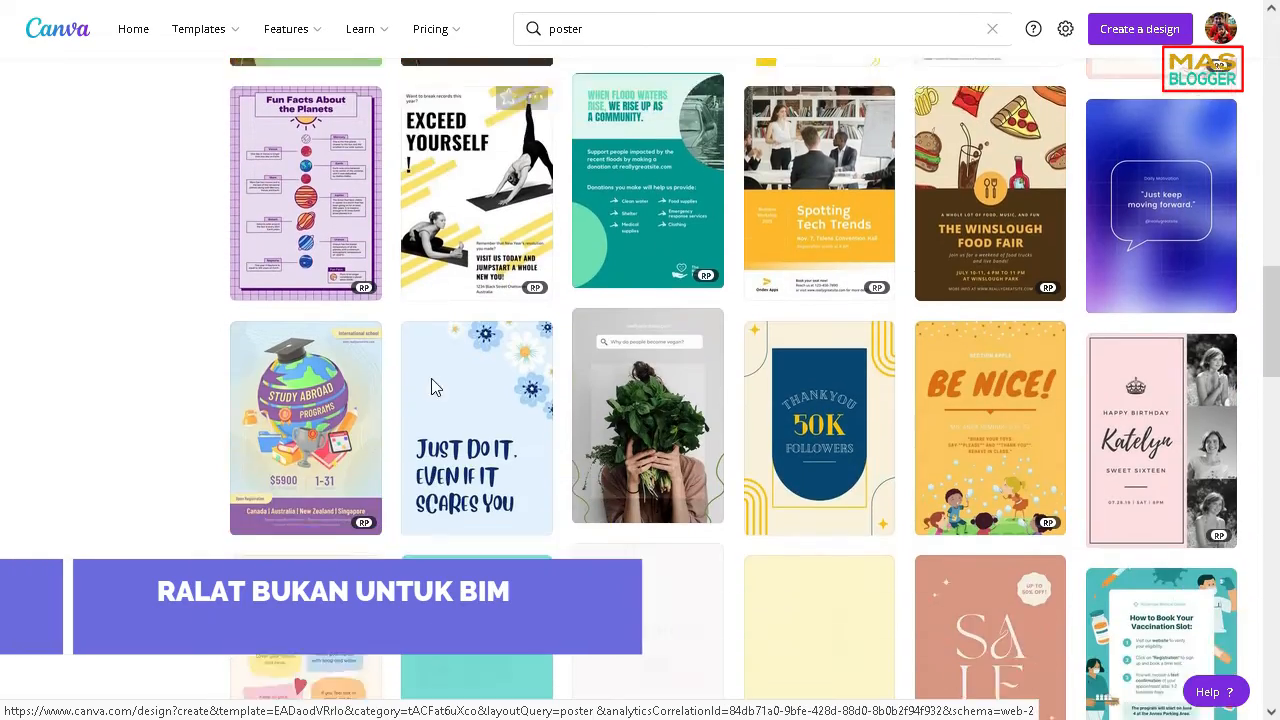
{"action": "scroll", "coordinate": [431, 388], "scroll_direction": "down", "scroll_amount": 5}
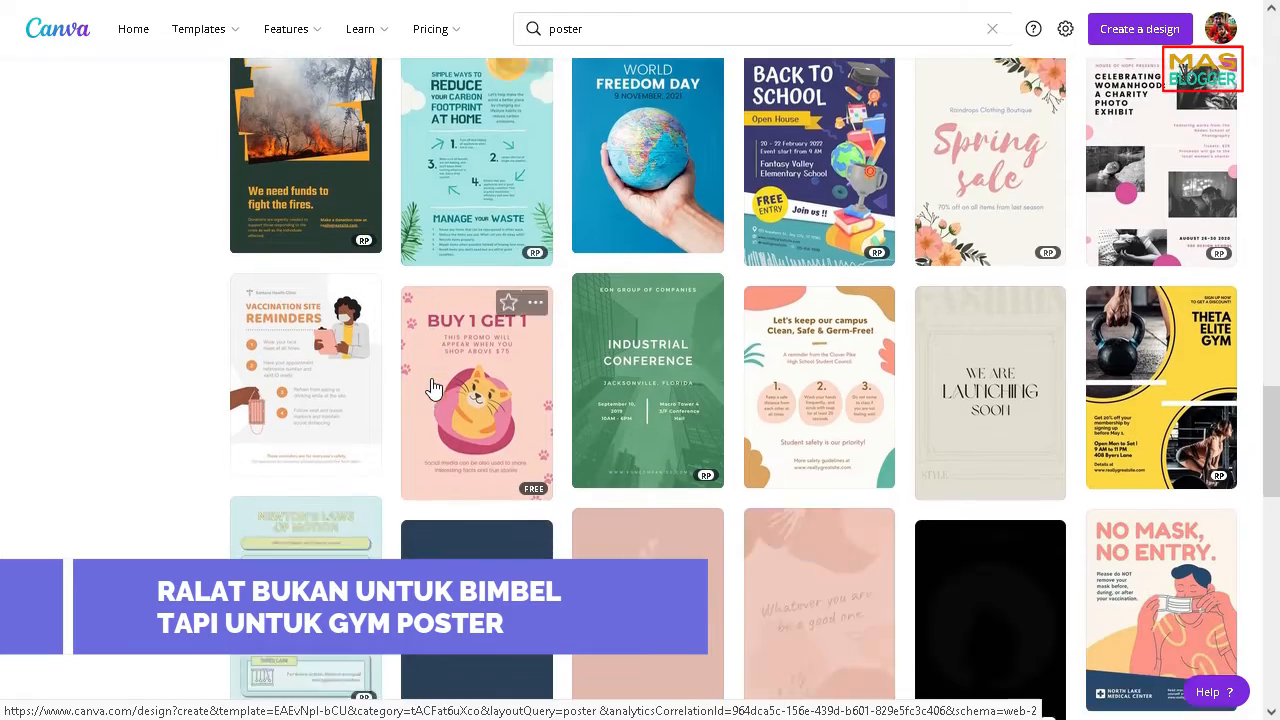
{"action": "scroll", "coordinate": [432, 388], "scroll_direction": "down", "scroll_amount": 3}
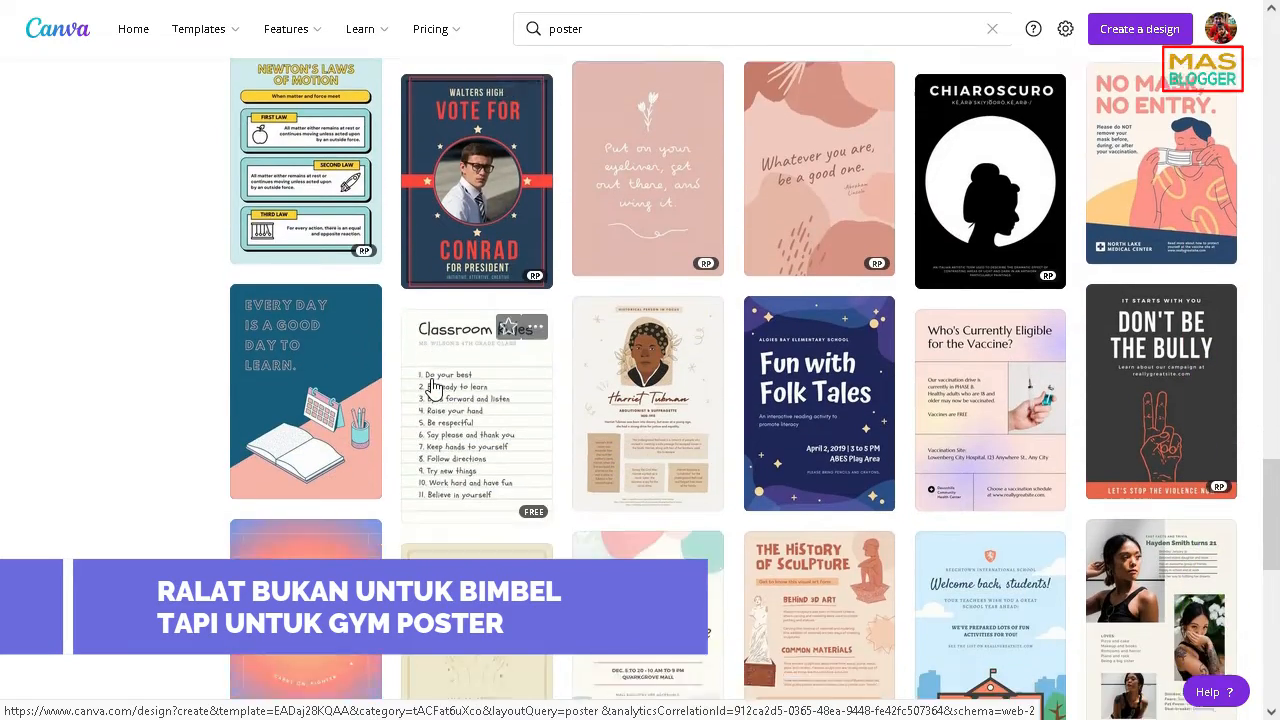
{"action": "scroll", "coordinate": [432, 388], "scroll_direction": "up", "scroll_amount": 4}
{"action": "scroll", "coordinate": [432, 388], "scroll_direction": "up", "scroll_amount": 2}
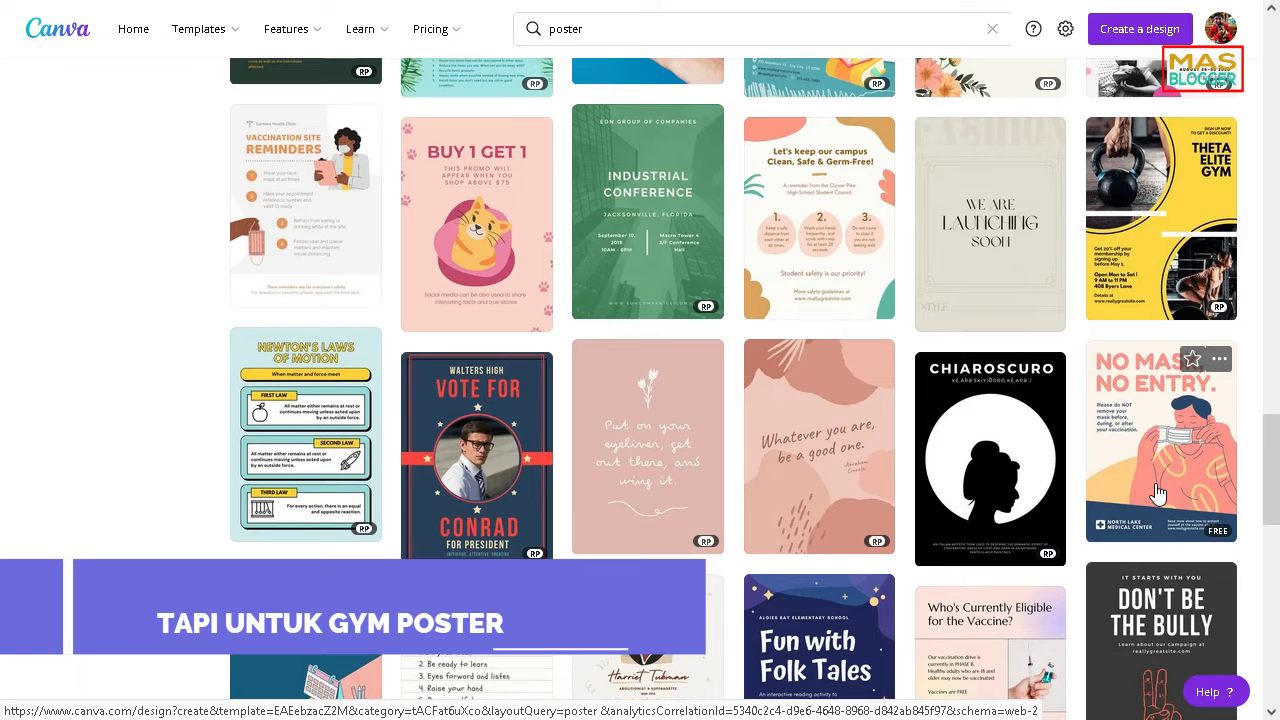
{"action": "scroll", "coordinate": [1155, 470], "scroll_direction": "down", "scroll_amount": 1}
{"action": "right_click", "coordinate": [1140, 398]}
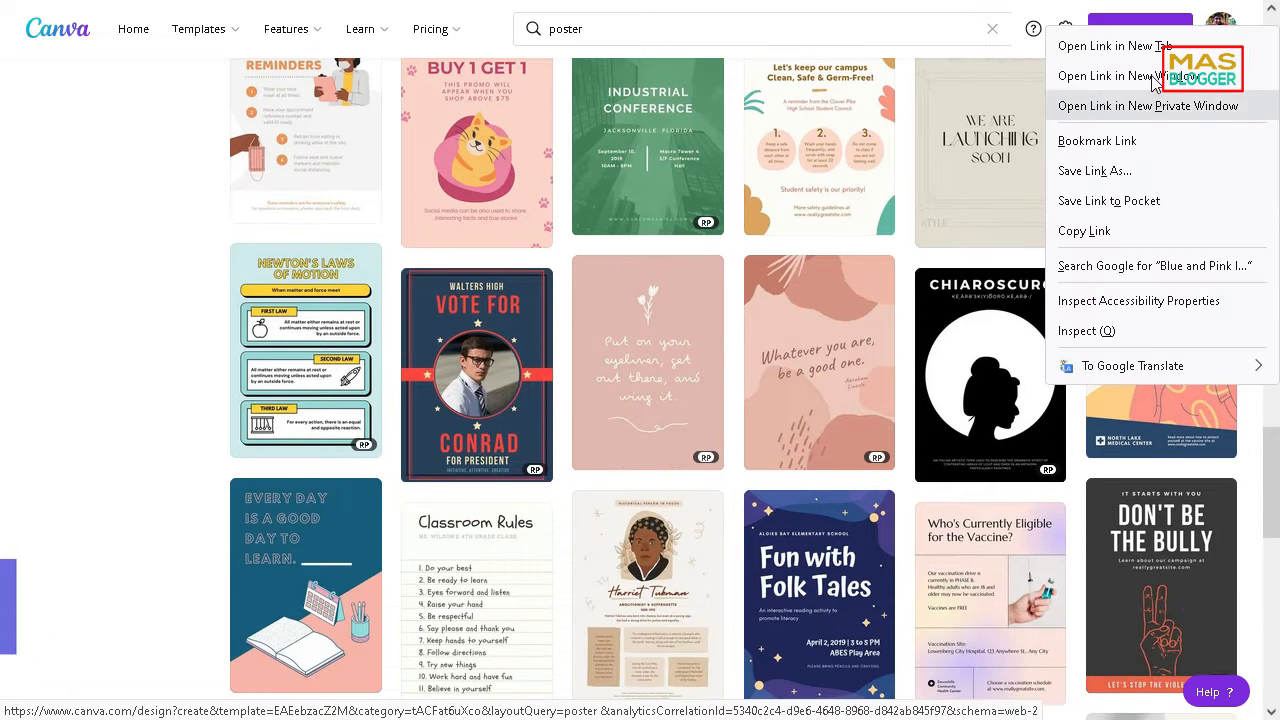
{"action": "key", "text": "Escape"}
{"action": "scroll", "coordinate": [650, 440], "scroll_direction": "down", "scroll_amount": 3}
{"action": "scroll", "coordinate": [633, 442], "scroll_direction": "down", "scroll_amount": 5}
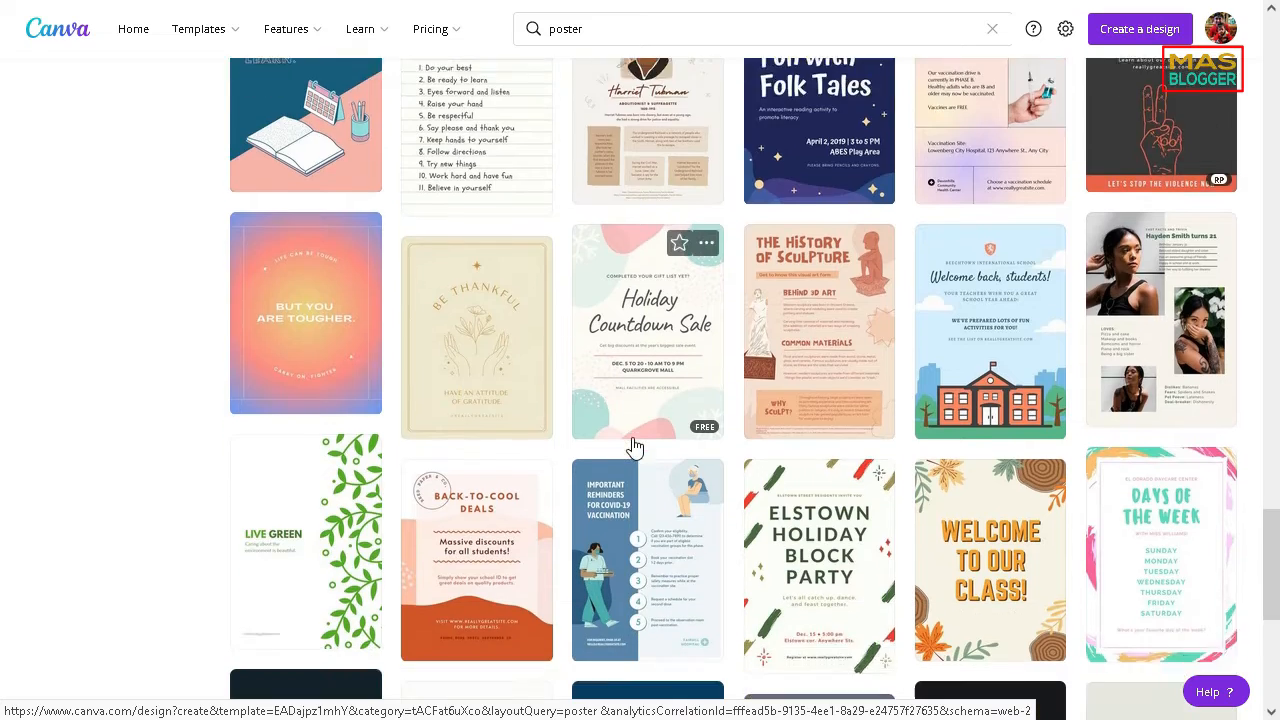
{"action": "scroll", "coordinate": [632, 445], "scroll_direction": "down", "scroll_amount": 2}
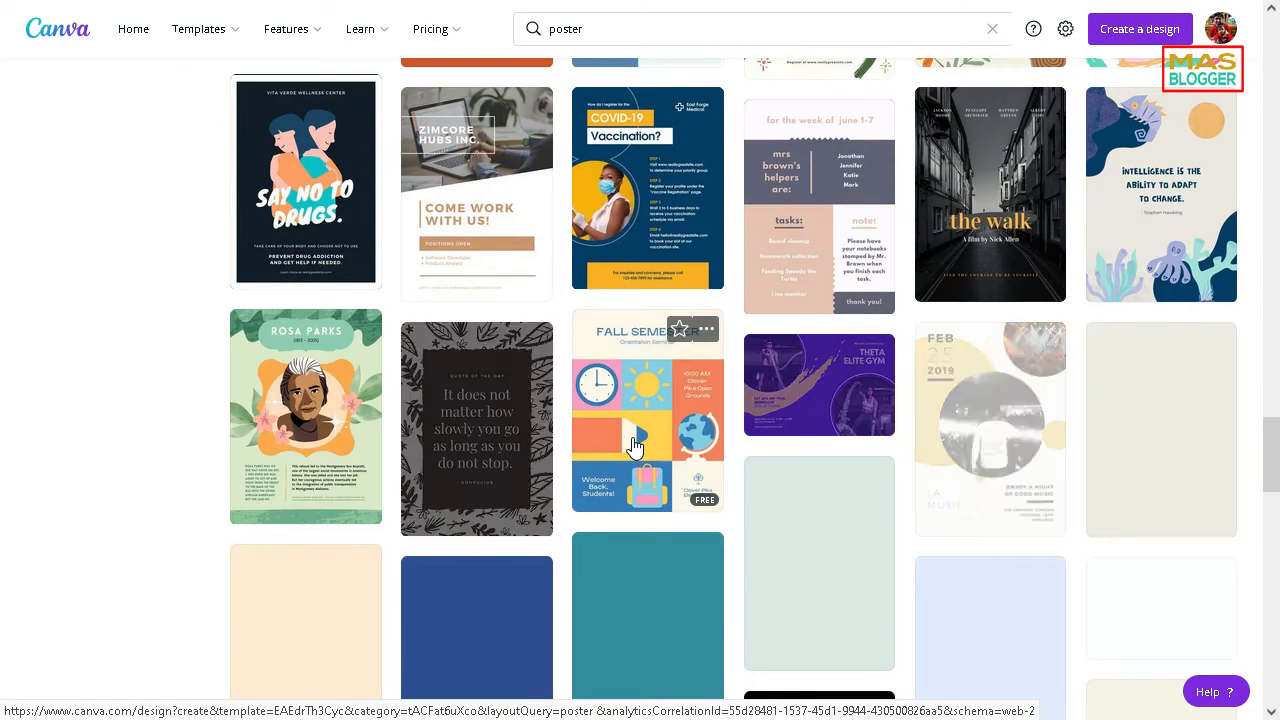
{"action": "scroll", "coordinate": [634, 447], "scroll_direction": "down", "scroll_amount": 2}
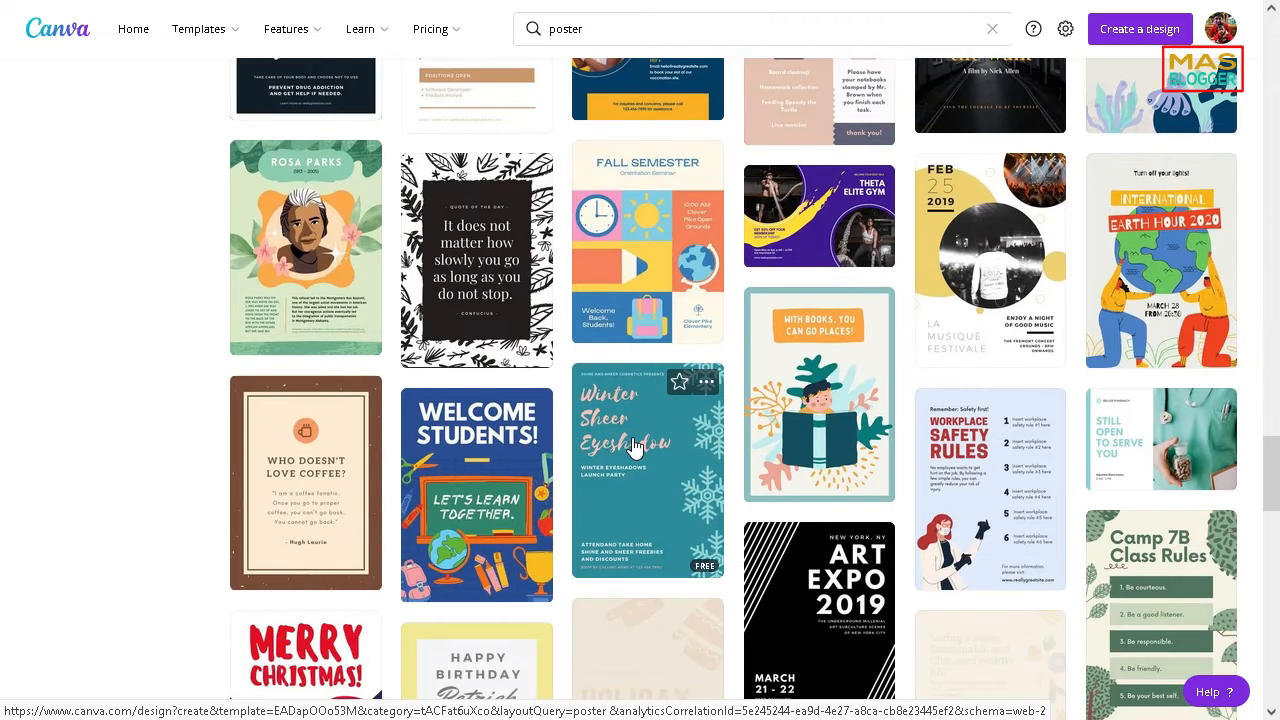
Step: Examine further free poster designs deeper in the search results, and return to the first rows of templates
{"action": "scroll", "coordinate": [633, 447], "scroll_direction": "down", "scroll_amount": 2}
{"action": "scroll", "coordinate": [633, 447], "scroll_direction": "down", "scroll_amount": 2}
{"action": "scroll", "coordinate": [633, 447], "scroll_direction": "down", "scroll_amount": 1}
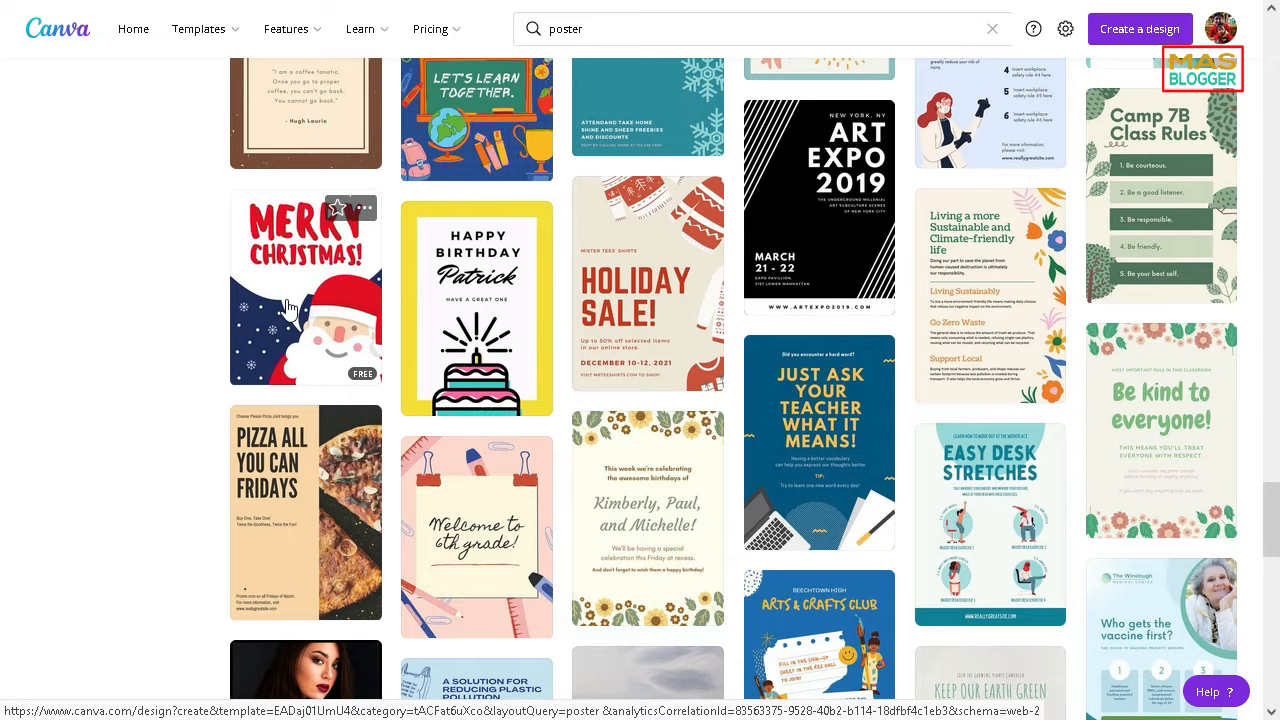
{"action": "scroll", "coordinate": [287, 307], "scroll_direction": "down", "scroll_amount": 5}
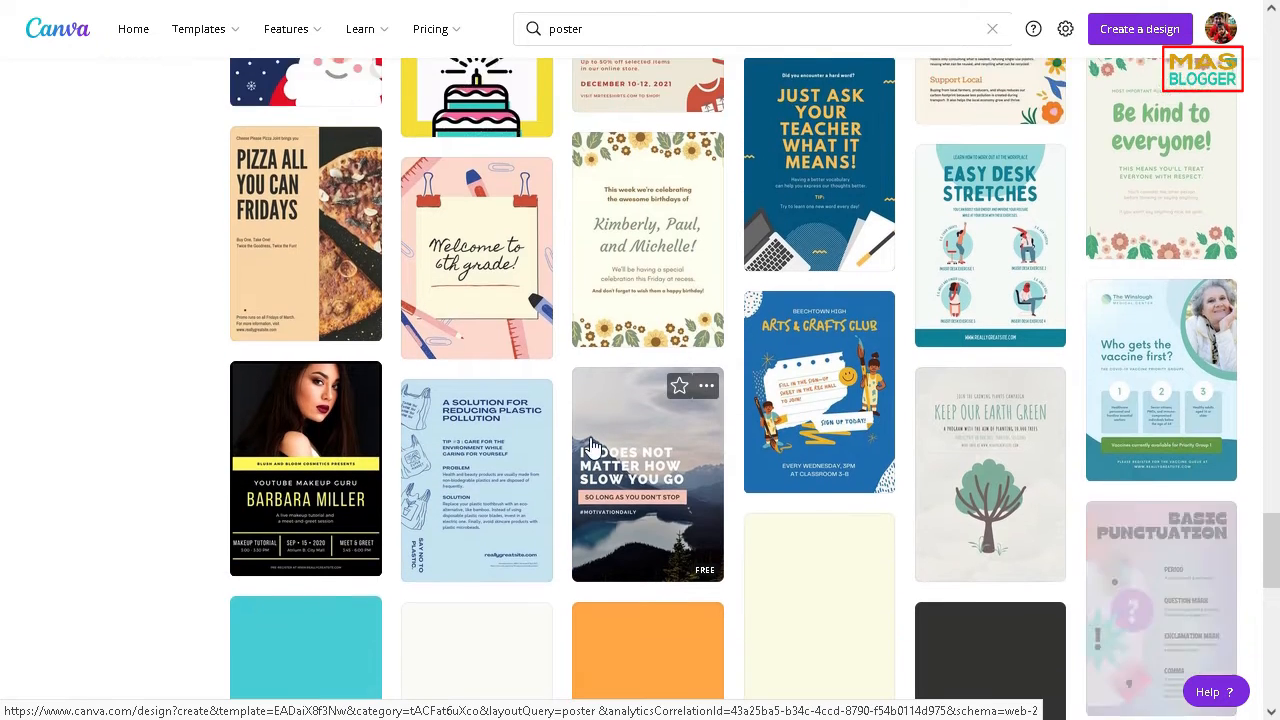
{"action": "scroll", "coordinate": [590, 447], "scroll_direction": "down", "scroll_amount": 4}
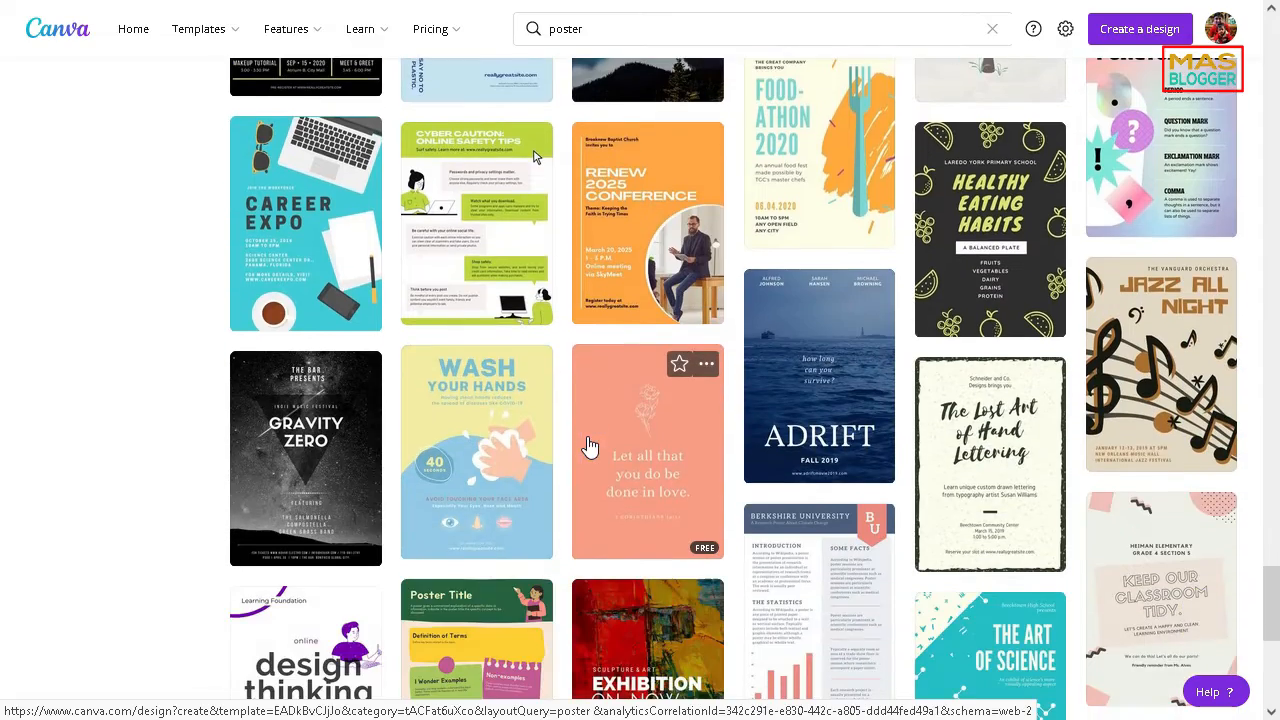
{"action": "scroll", "coordinate": [623, 468], "scroll_direction": "down", "scroll_amount": 3}
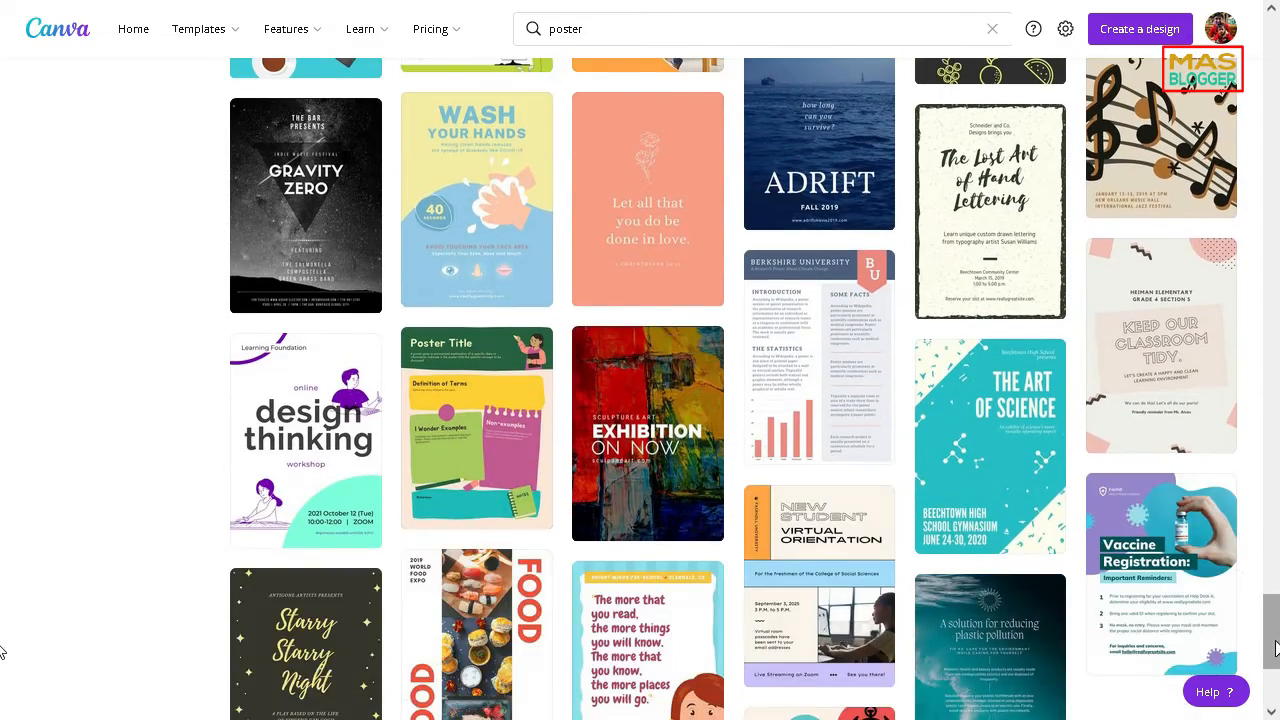
{"action": "scroll", "coordinate": [2, 540], "scroll_direction": "up", "scroll_amount": 6}
{"action": "scroll", "coordinate": [2, 540], "scroll_direction": "up", "scroll_amount": 10}
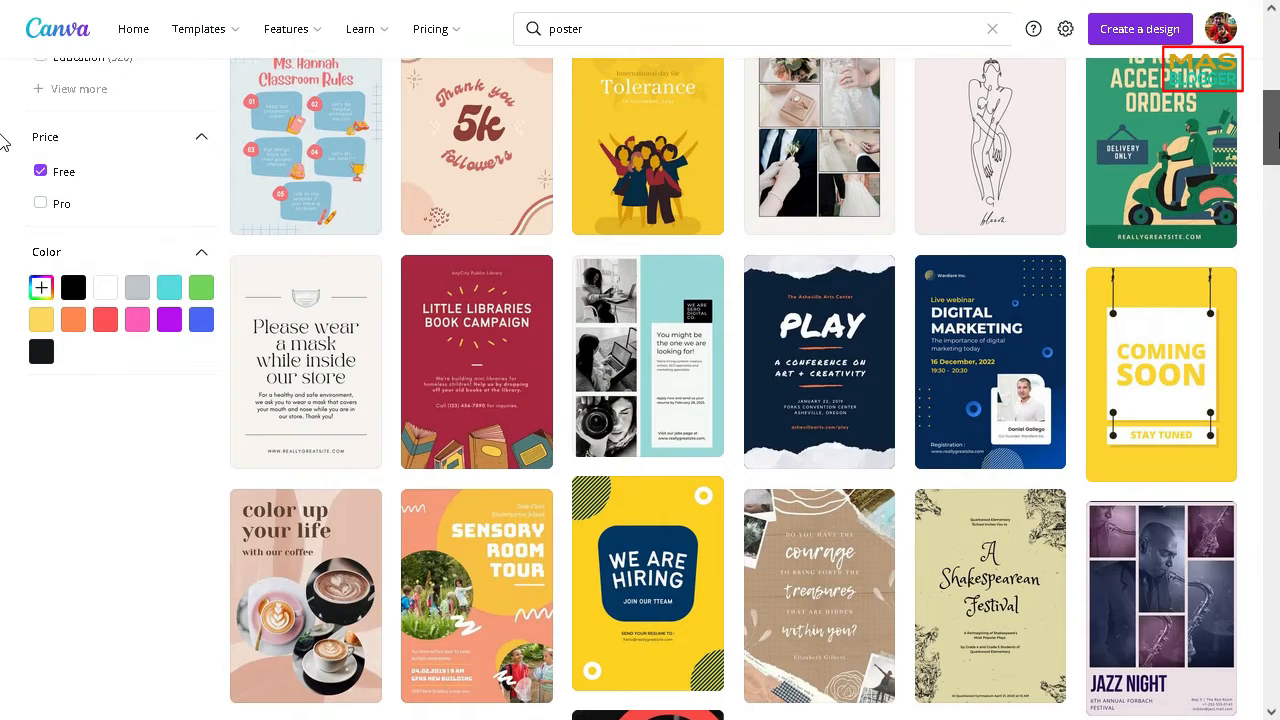
{"action": "scroll", "coordinate": [5, 130], "scroll_direction": "up", "scroll_amount": 3}
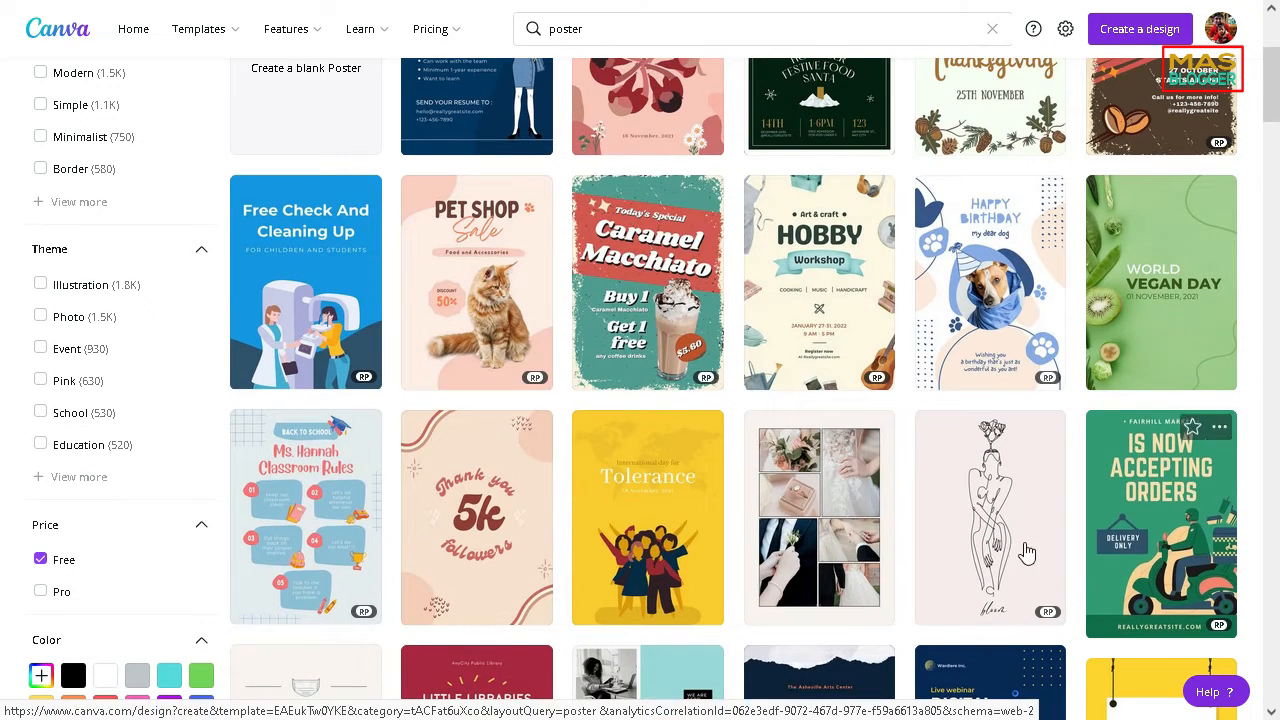
Step: Open the green "Is Now Accepting Orders" and blue "Free Check And Cleaning Up" poster templates in new tabs
{"action": "scroll", "coordinate": [1050, 570], "scroll_direction": "up", "scroll_amount": 1}
{"action": "right_click", "coordinate": [1186, 598]}
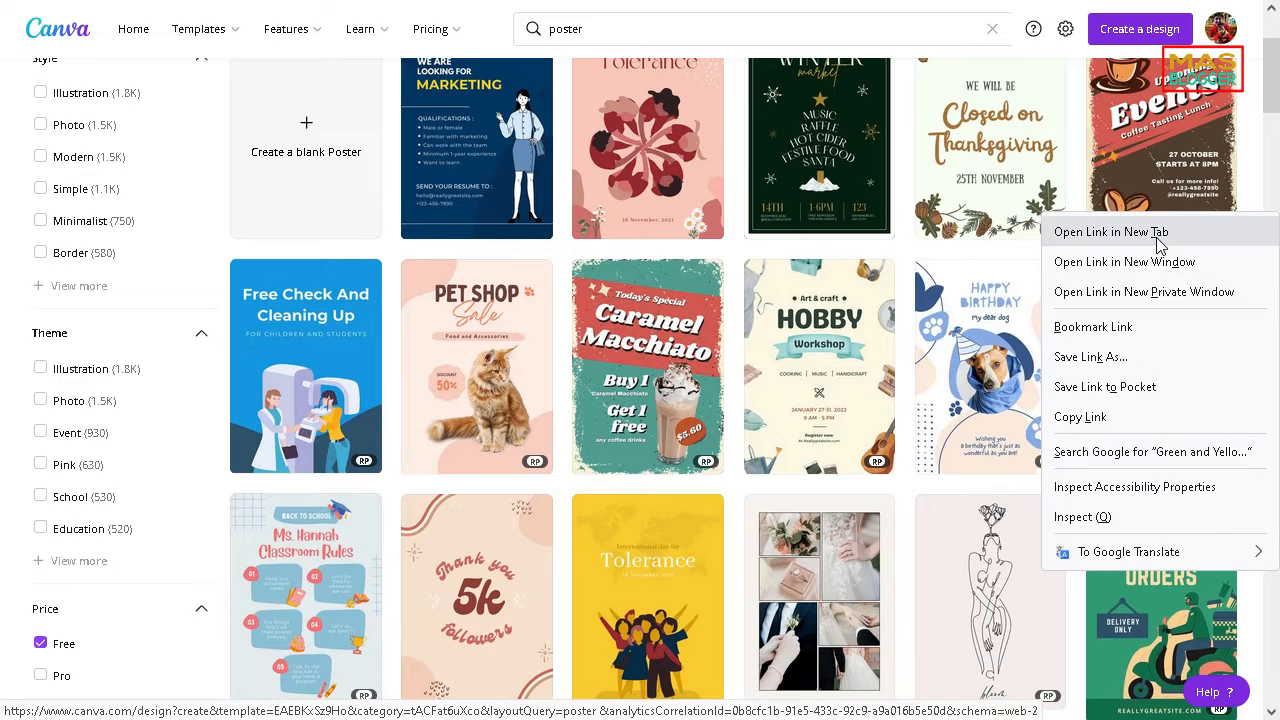
{"action": "left_click", "coordinate": [1157, 240]}
{"action": "scroll", "coordinate": [296, 268], "scroll_direction": "down", "scroll_amount": 1}
{"action": "right_click", "coordinate": [291, 261]}
{"action": "left_click", "coordinate": [346, 283]}
Step: Compare the opened "No Mask, No Entry", "Is Now Accepting Orders" and "Free Check And Cleaning Up" poster designs, ending on the last one
{"action": "mouse_move", "coordinate": [503, 8]}
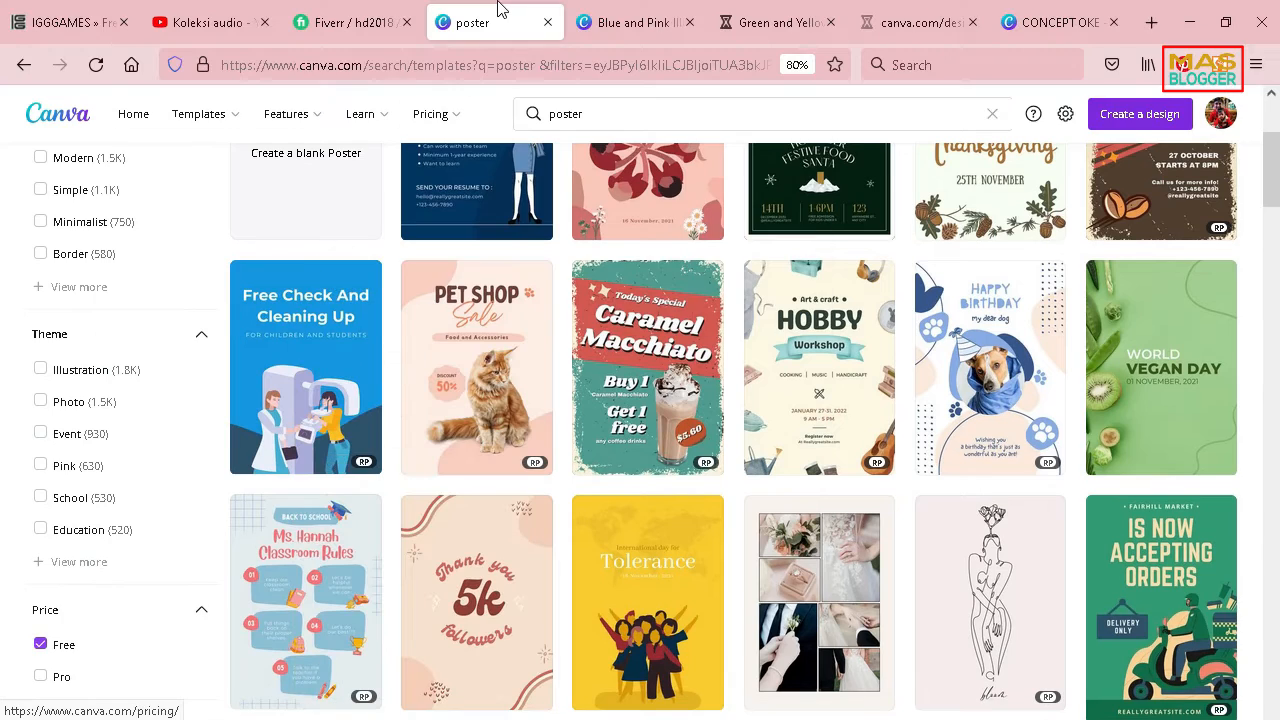
{"action": "left_click", "coordinate": [610, 20]}
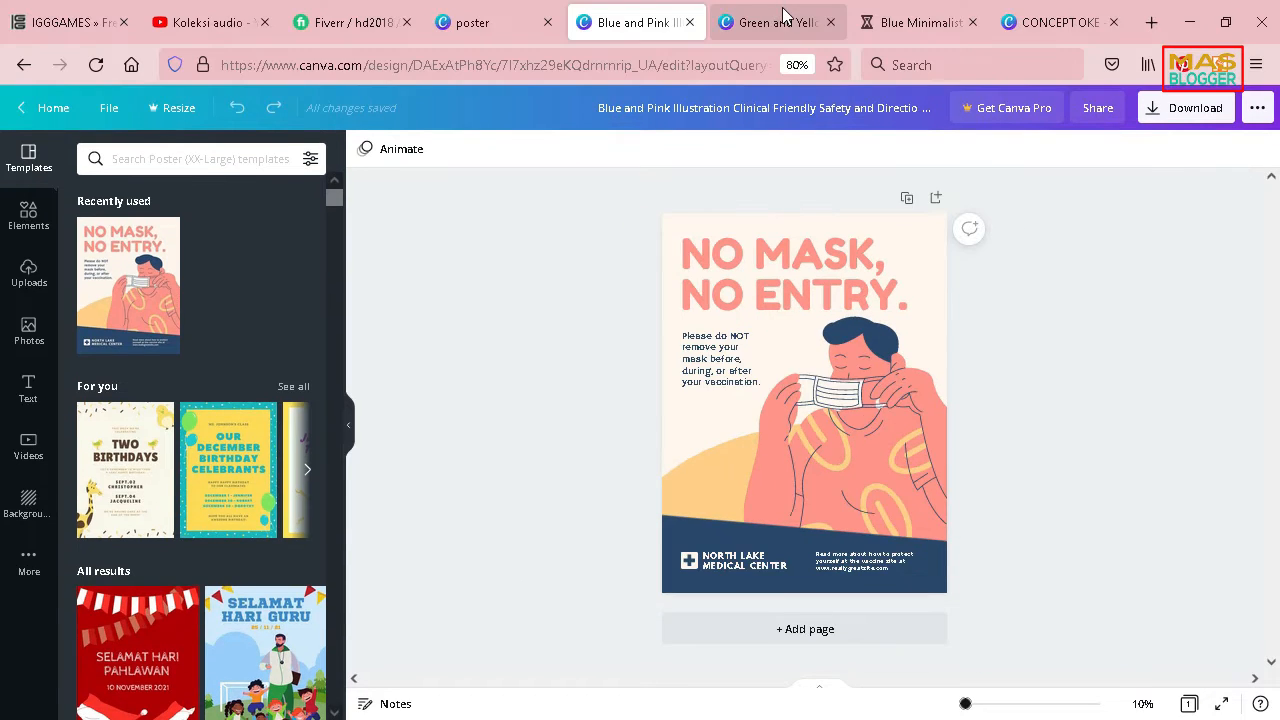
{"action": "left_click", "coordinate": [785, 21]}
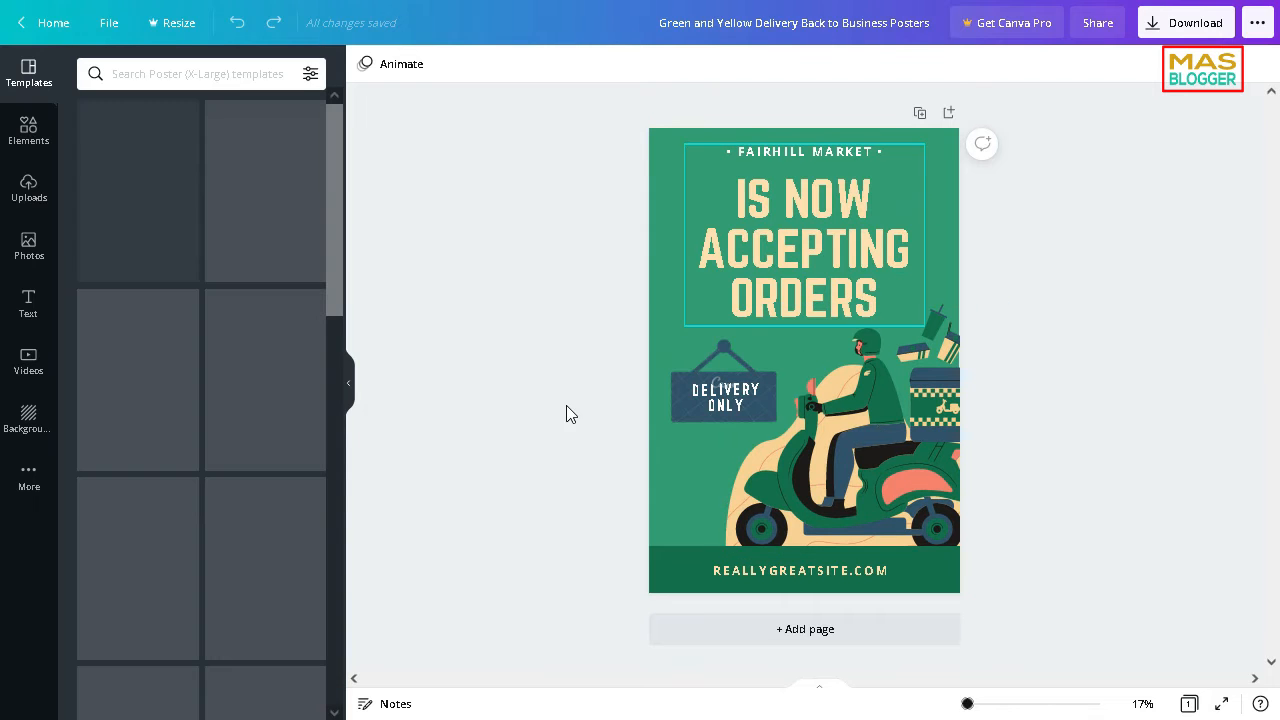
{"action": "mouse_move", "coordinate": [965, 9]}
{"action": "left_click", "coordinate": [930, 20]}
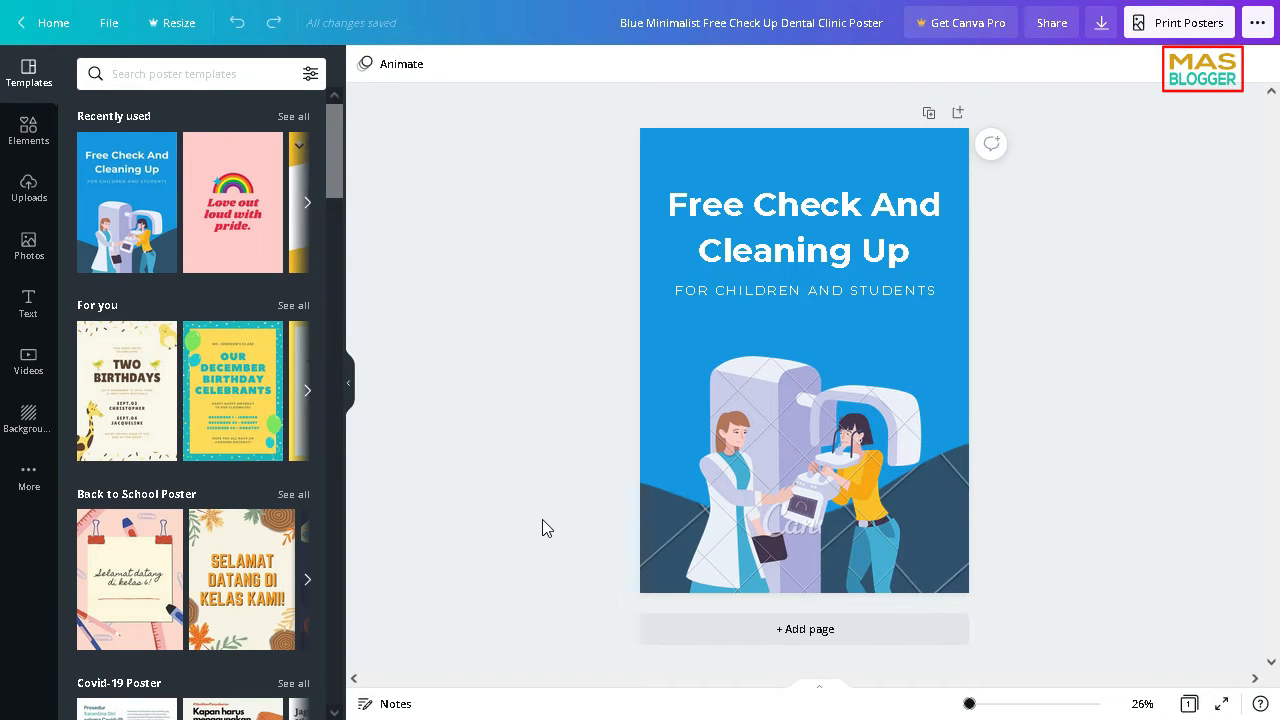
Step: Examine the custom width and height options for resizing the dental clinic poster, and close them without changing the size
{"action": "left_click", "coordinate": [178, 22]}
{"action": "left_click", "coordinate": [182, 169]}
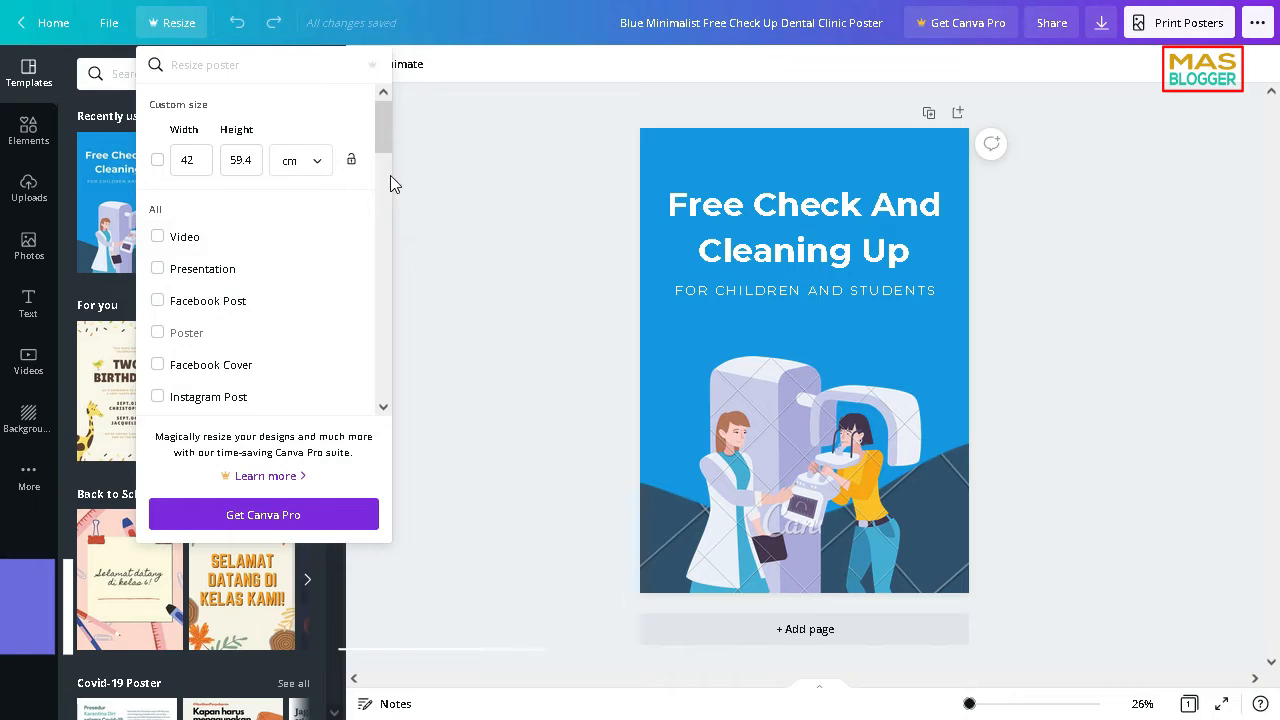
{"action": "left_click", "coordinate": [197, 158]}
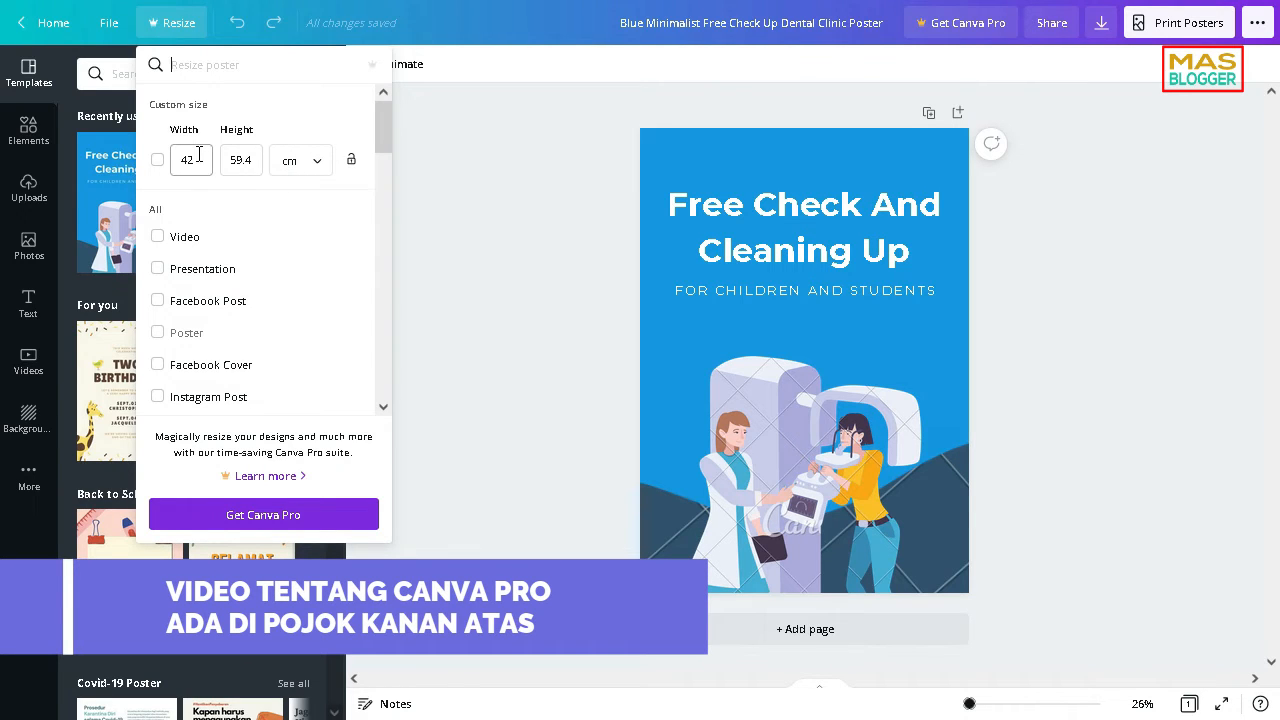
{"action": "left_click", "coordinate": [565, 315]}
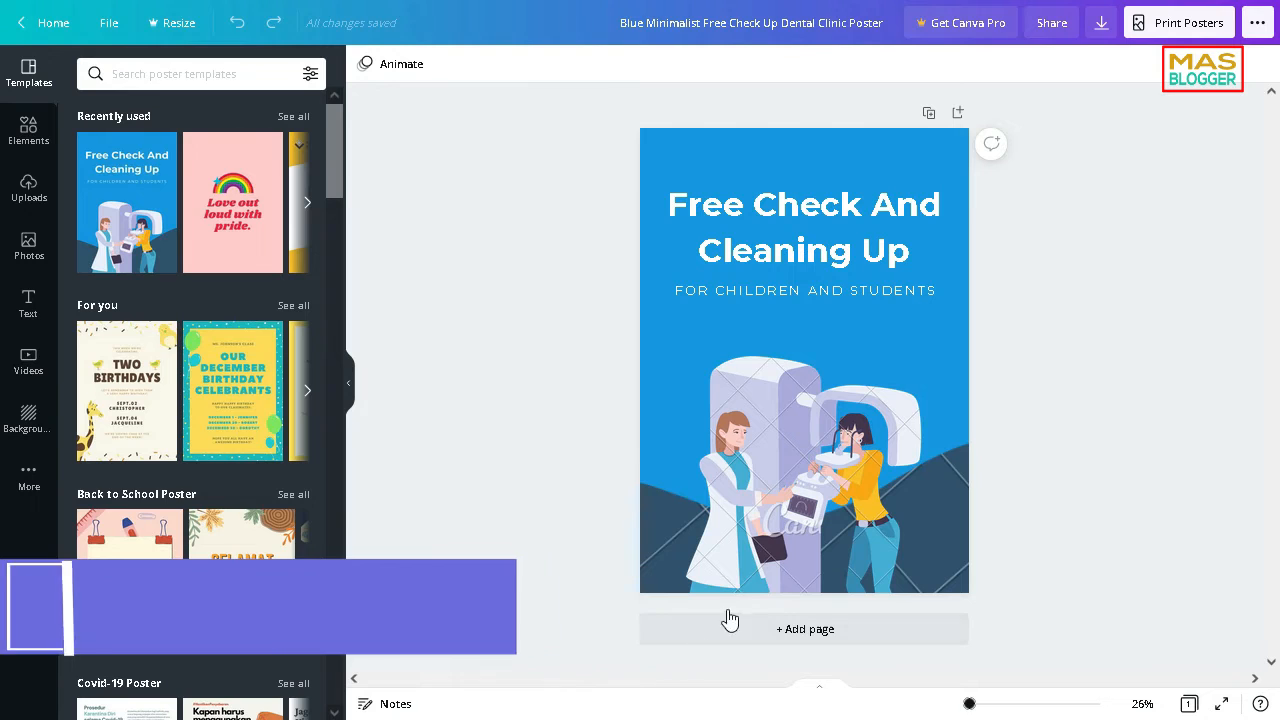
Step: Delete the dental examination illustration from the poster and replace the headline with "COMING SOON"
{"action": "left_click", "coordinate": [755, 523]}
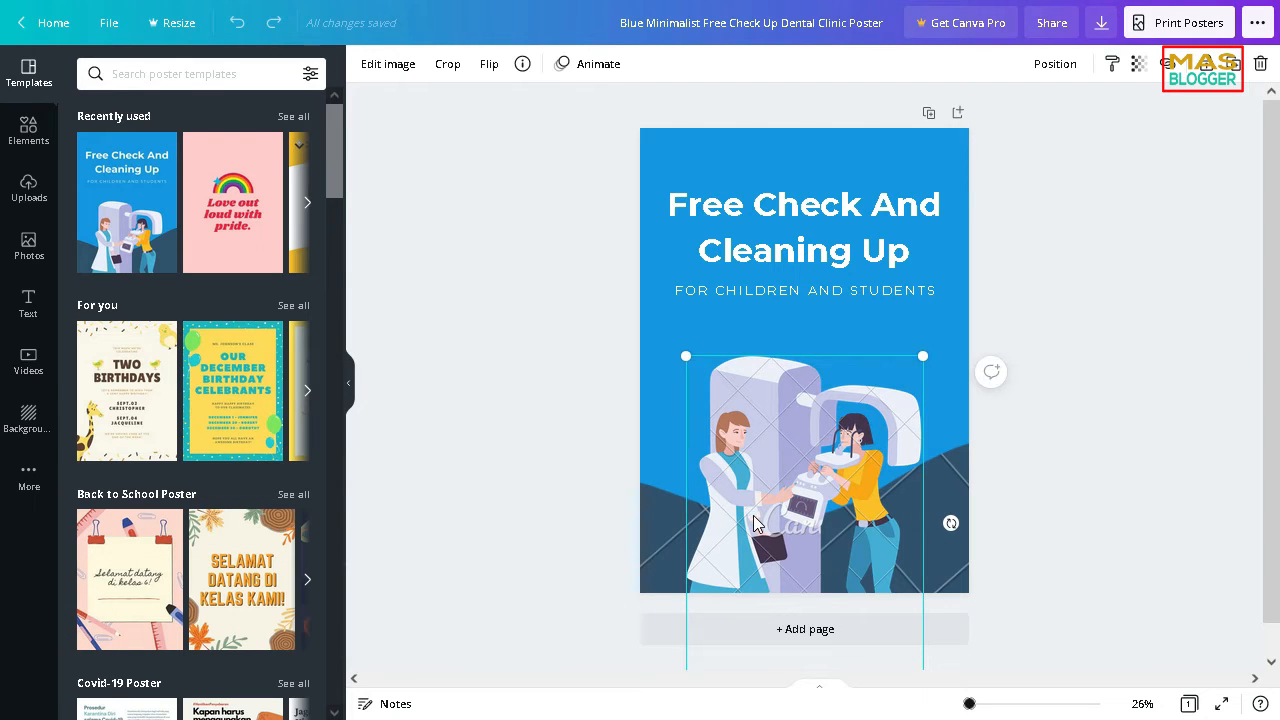
{"action": "key", "text": "Delete"}
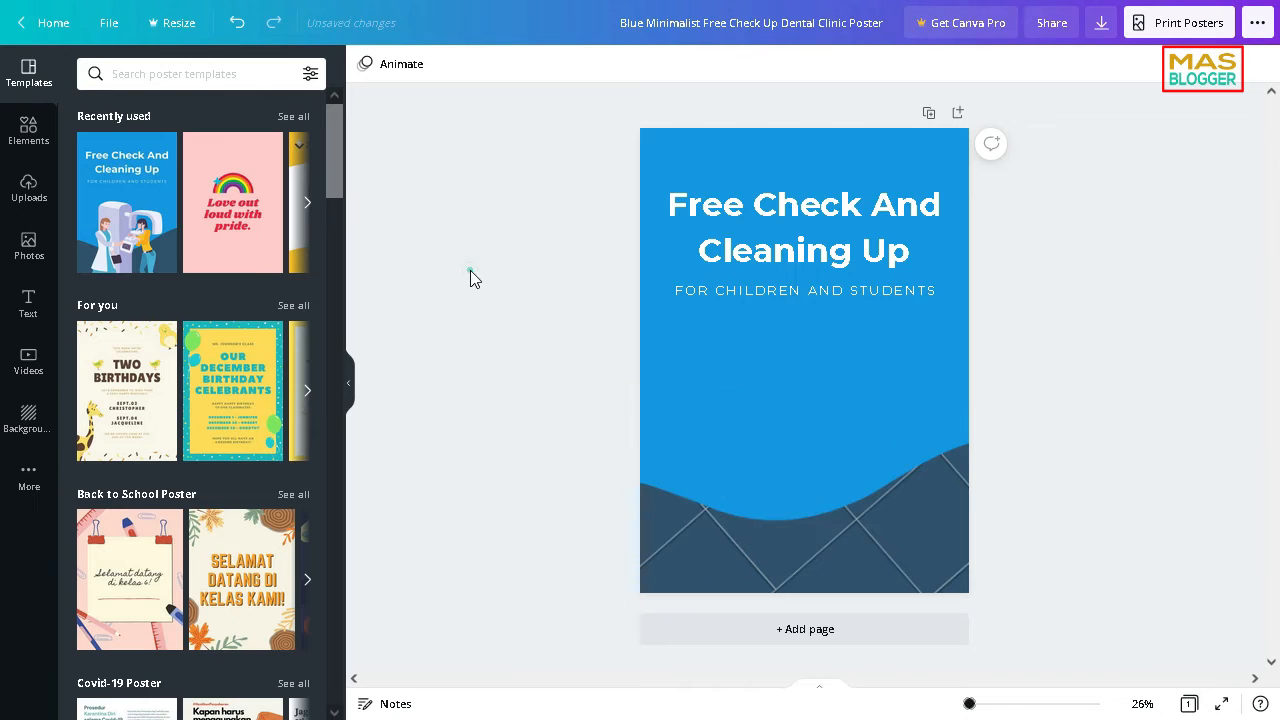
{"action": "triple_click", "coordinate": [739, 248]}
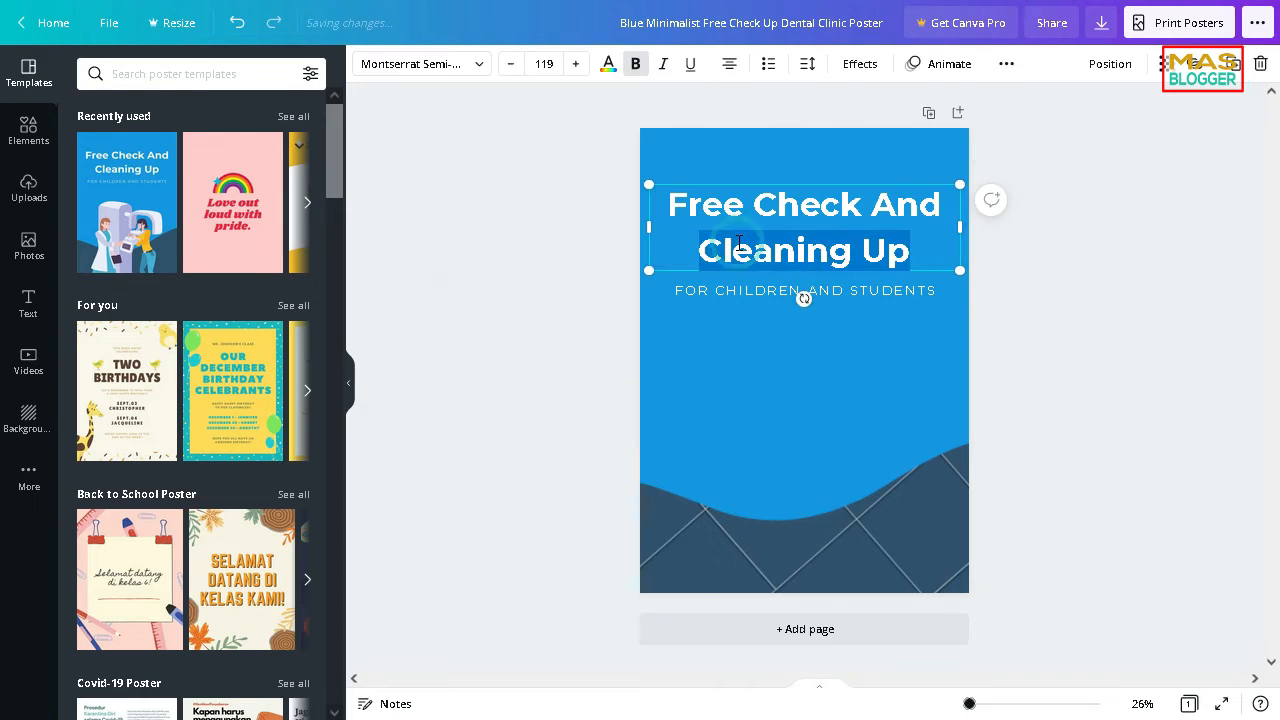
{"action": "left_click_drag", "start_coordinate": [670, 207], "coordinate": [920, 243]}
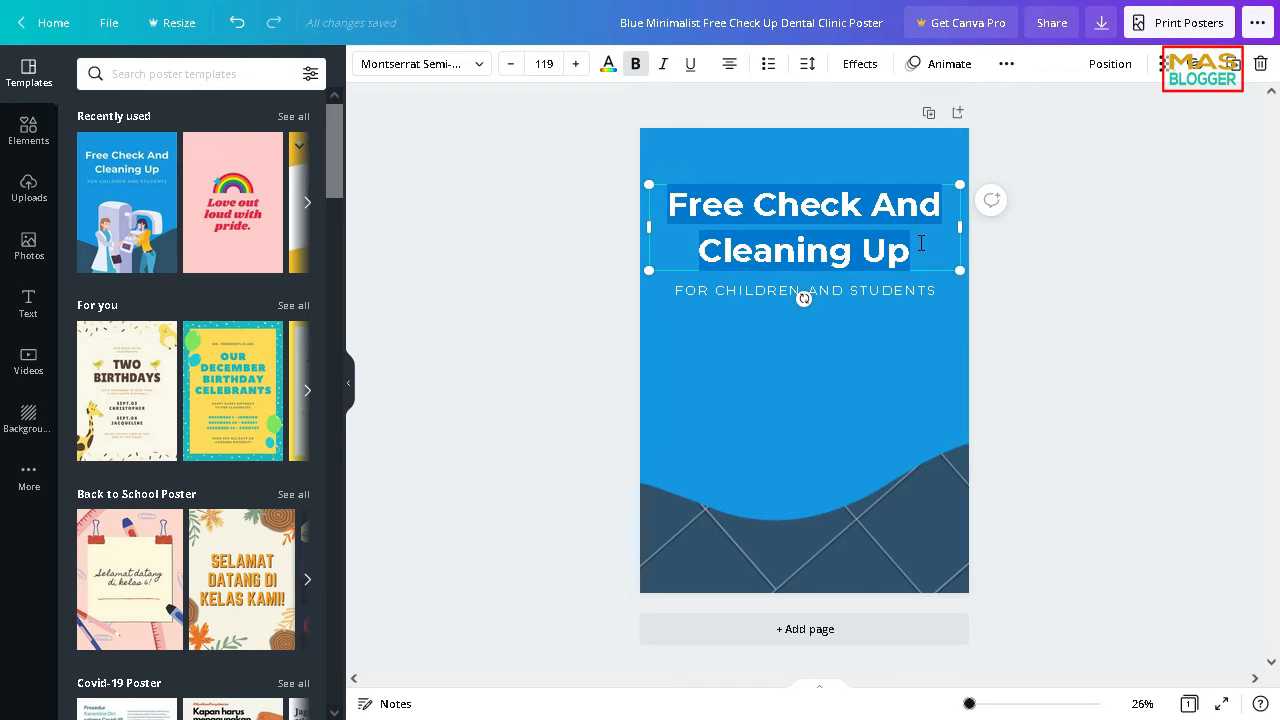
{"action": "type", "text": "COMIN"}
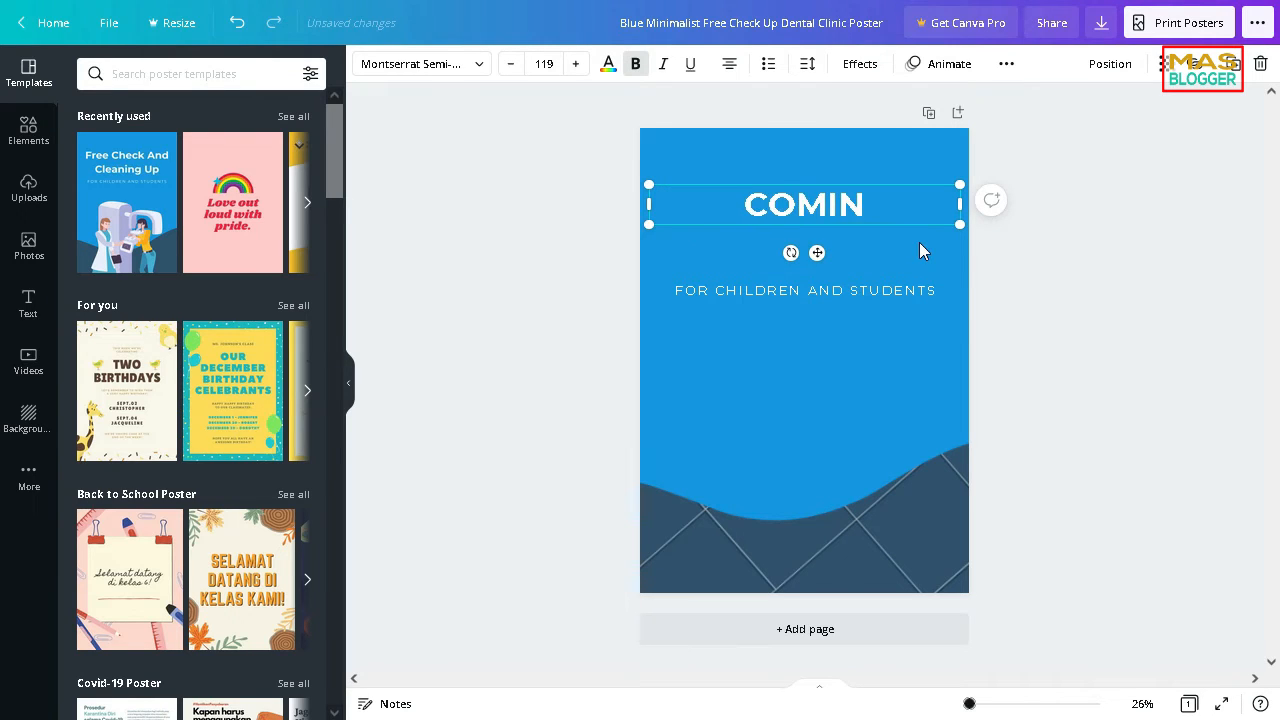
{"action": "type", "text": "G SOON"}
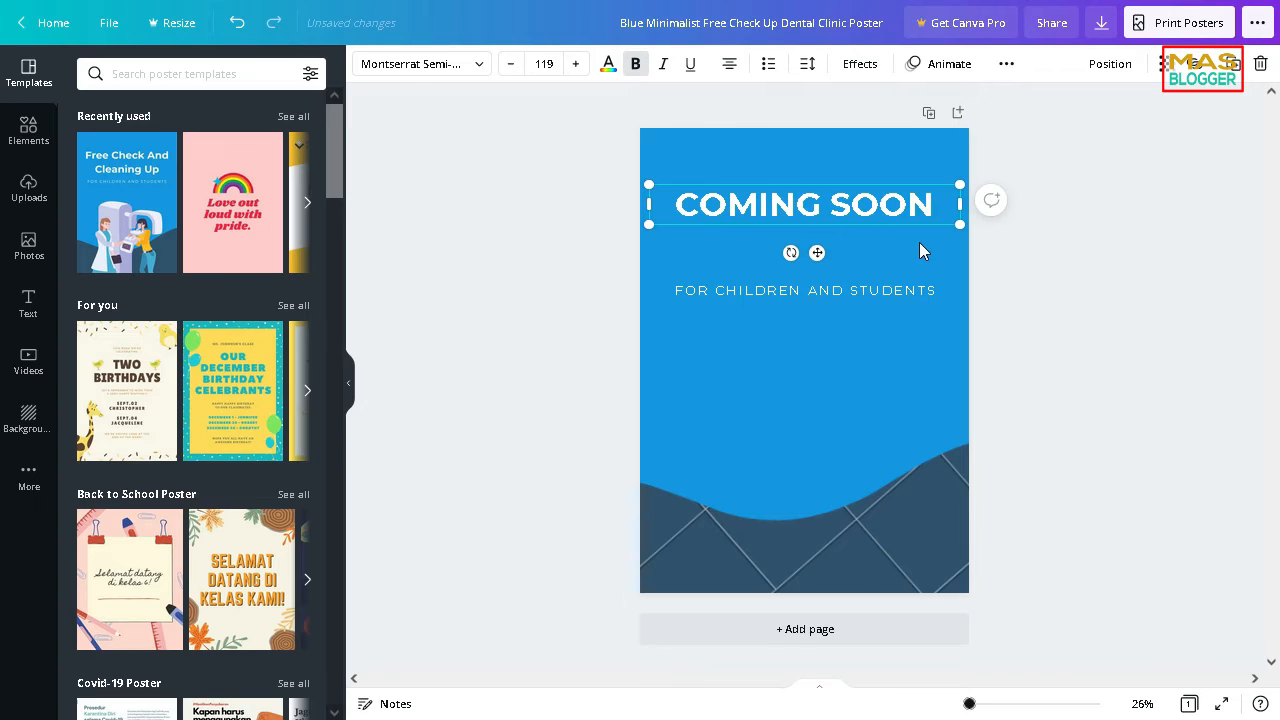
Step: Replace the subtitle below the headline with "NEW GYM IN BENGKULU"
{"action": "triple_click", "coordinate": [930, 290]}
{"action": "type", "text": "NEW GYM"}
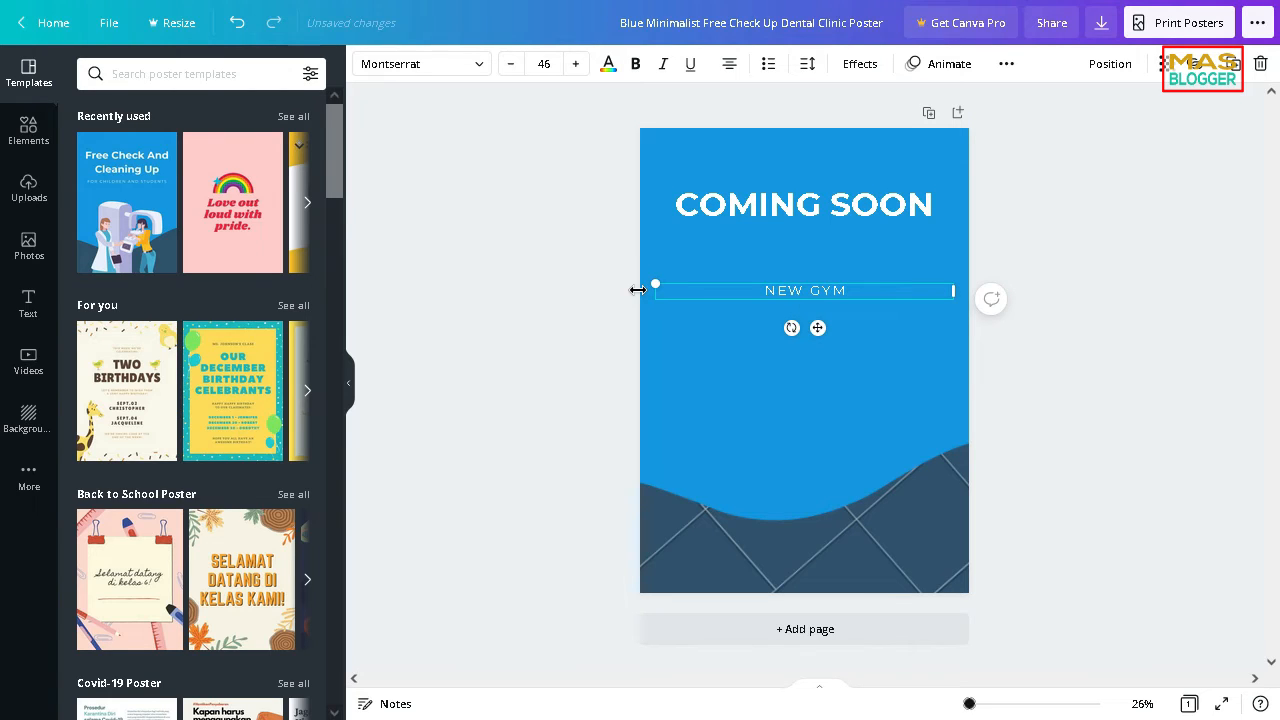
{"action": "type", "text": "IN"}
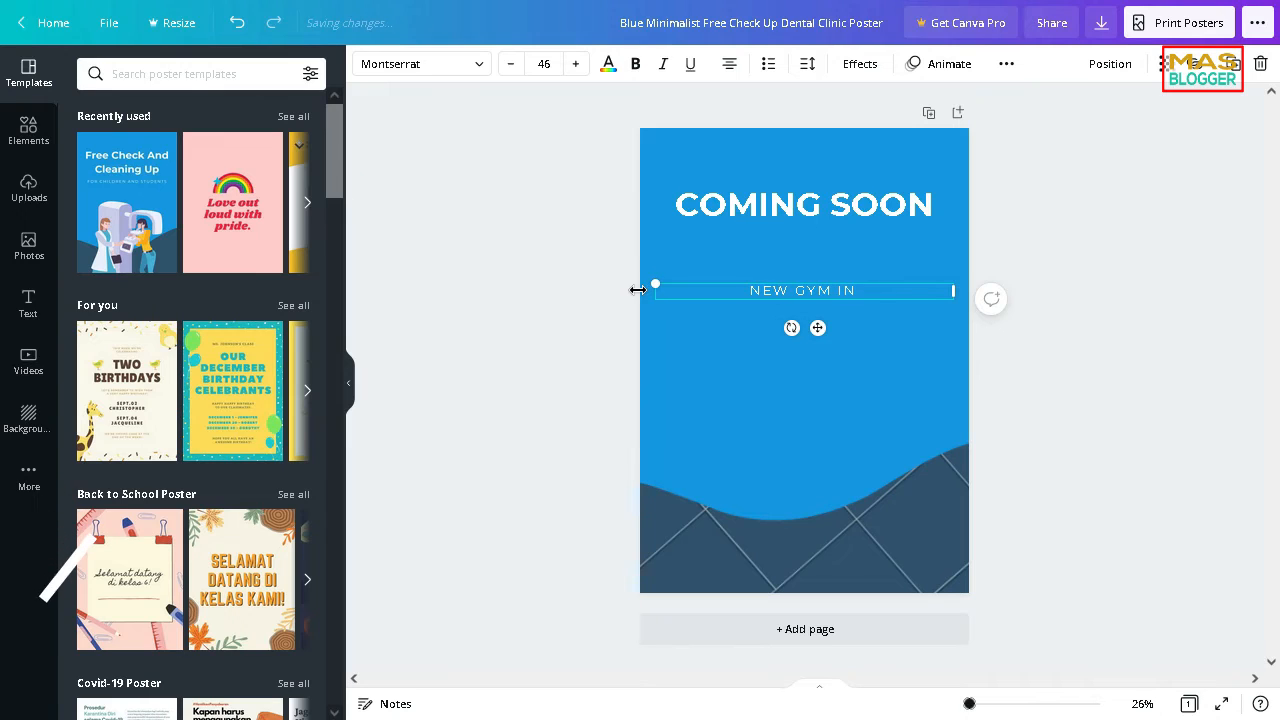
{"action": "type", "text": " BENGKULU"}
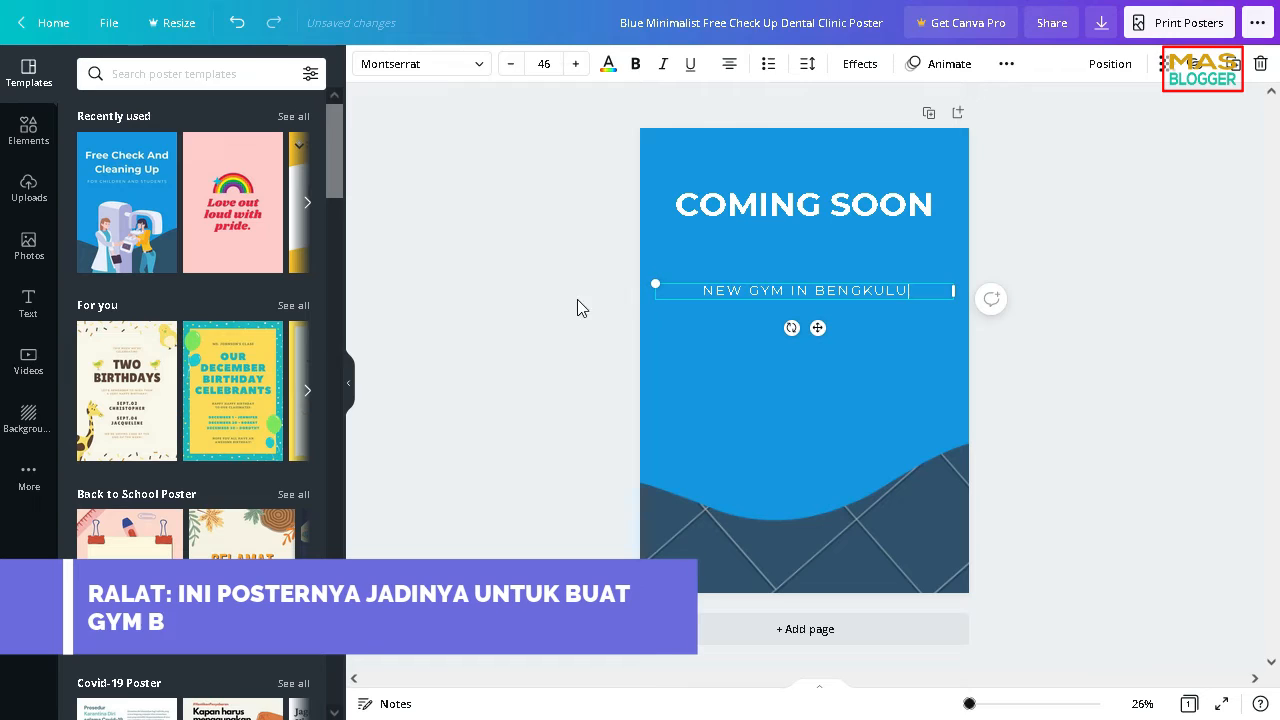
{"action": "left_click", "coordinate": [486, 288]}
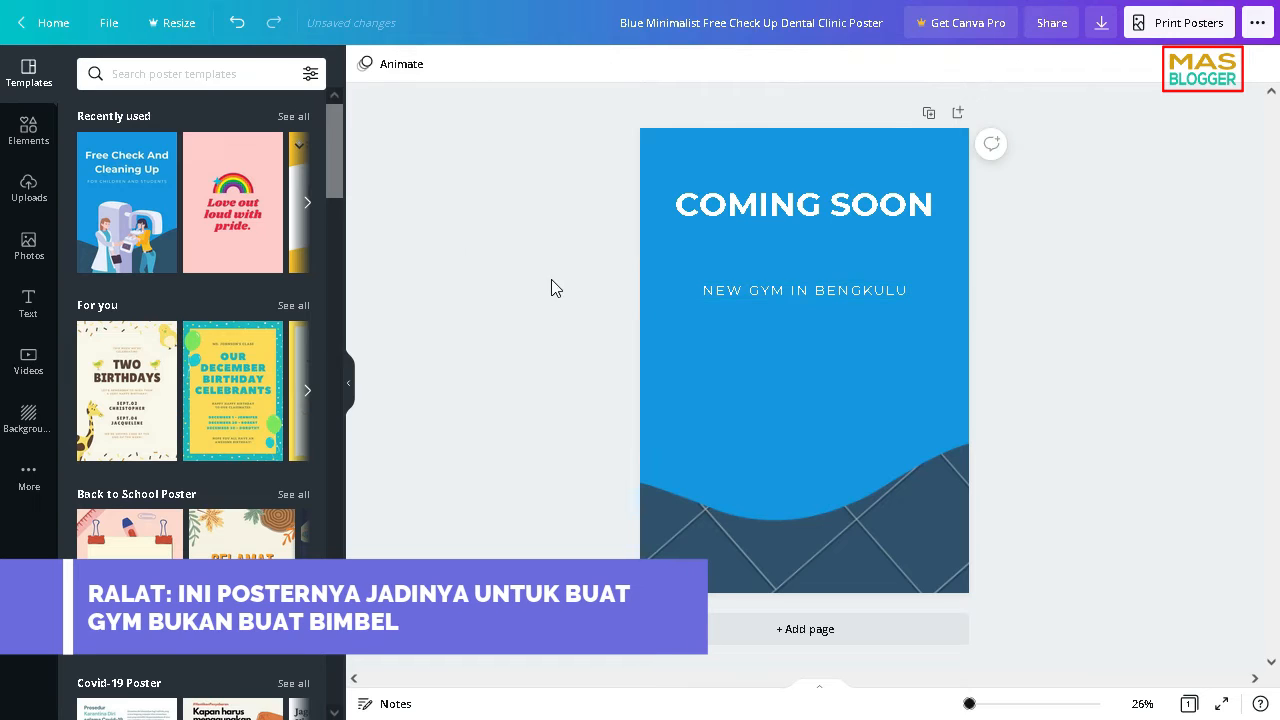
Step: Set the "NEW GYM IN BENGKULU" subtitle's font size to 56 and try to make it bold
{"action": "double_click", "coordinate": [768, 294]}
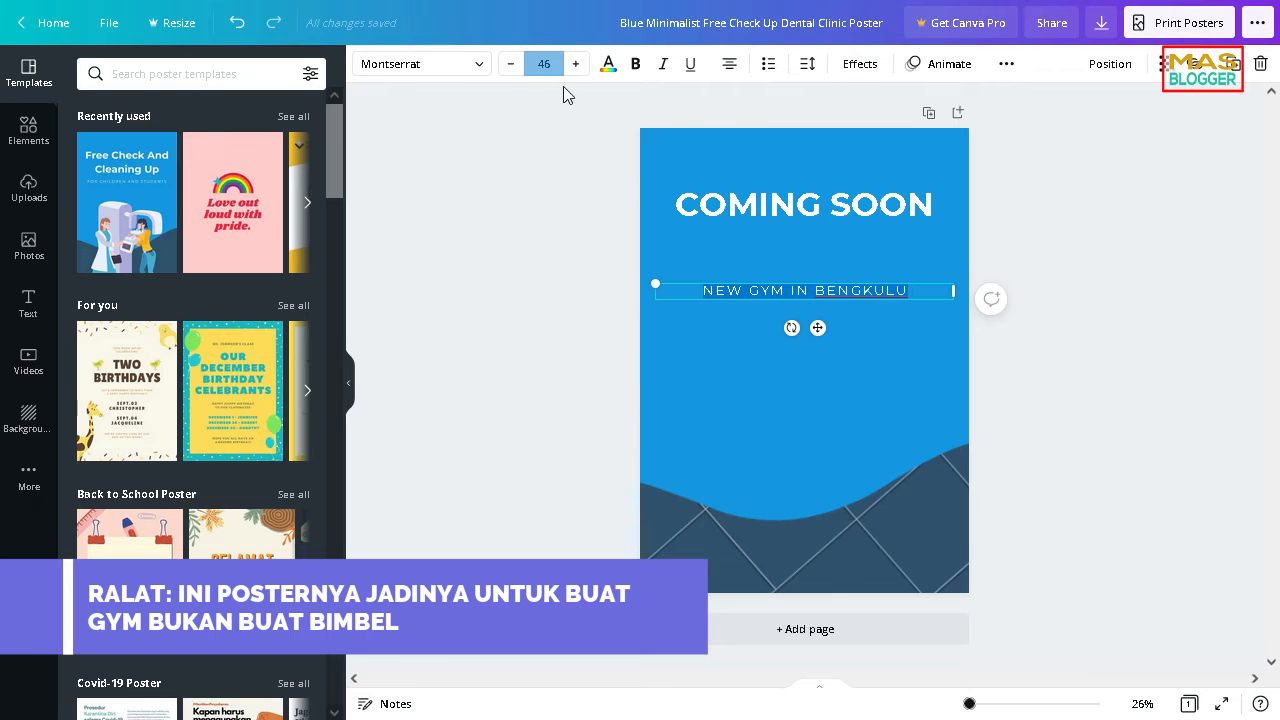
{"action": "left_click", "coordinate": [575, 64]}
{"action": "left_click", "coordinate": [575, 64]}
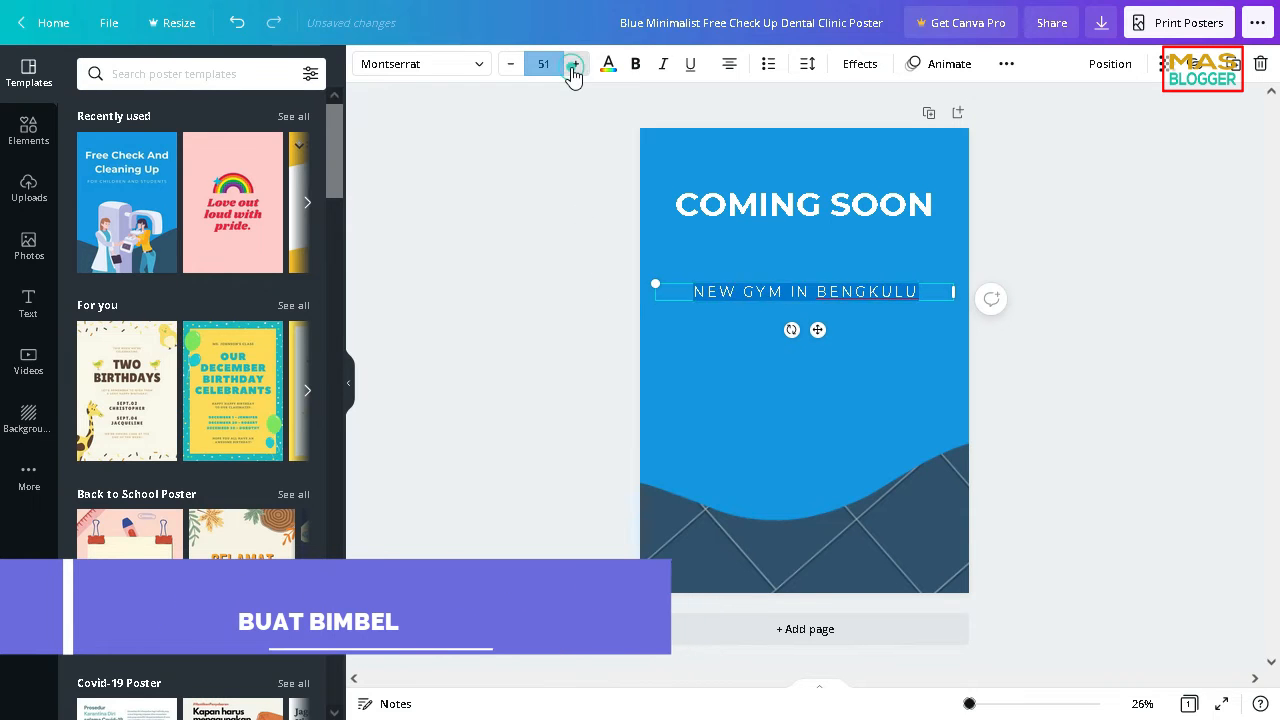
{"action": "left_click", "coordinate": [575, 64]}
{"action": "left_click", "coordinate": [575, 64]}
{"action": "left_click", "coordinate": [635, 64]}
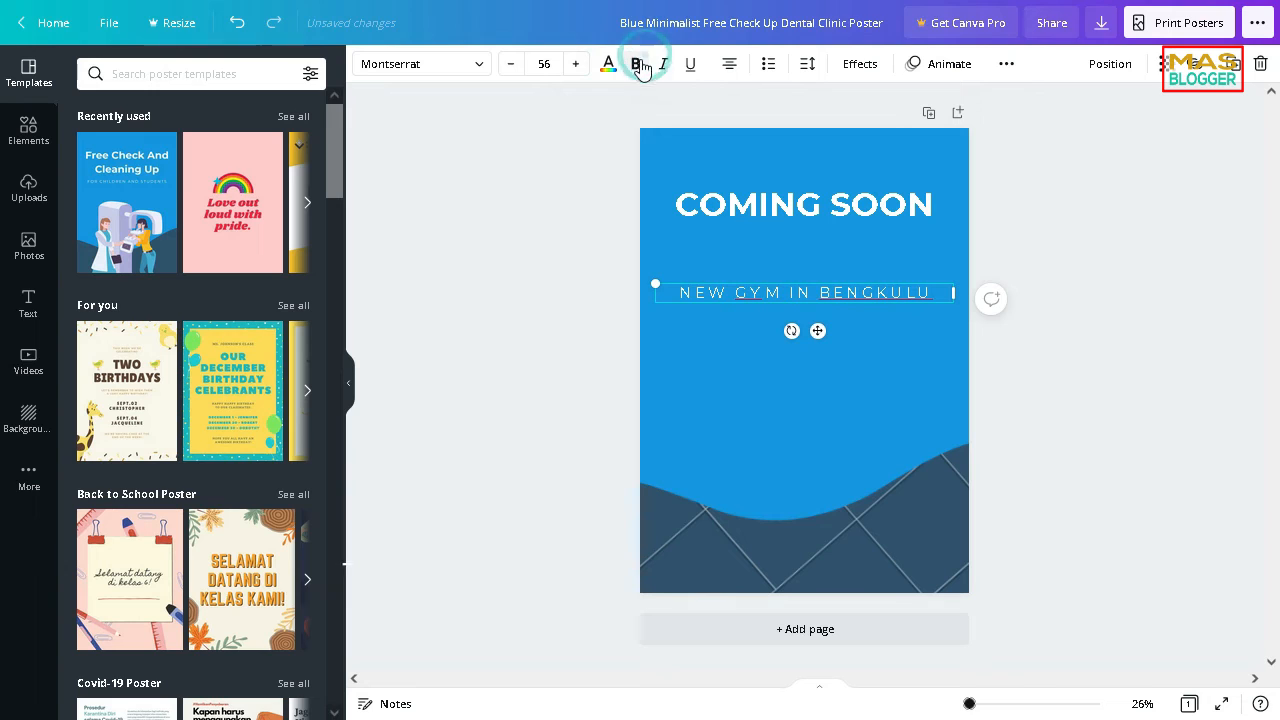
{"action": "left_click", "coordinate": [550, 341]}
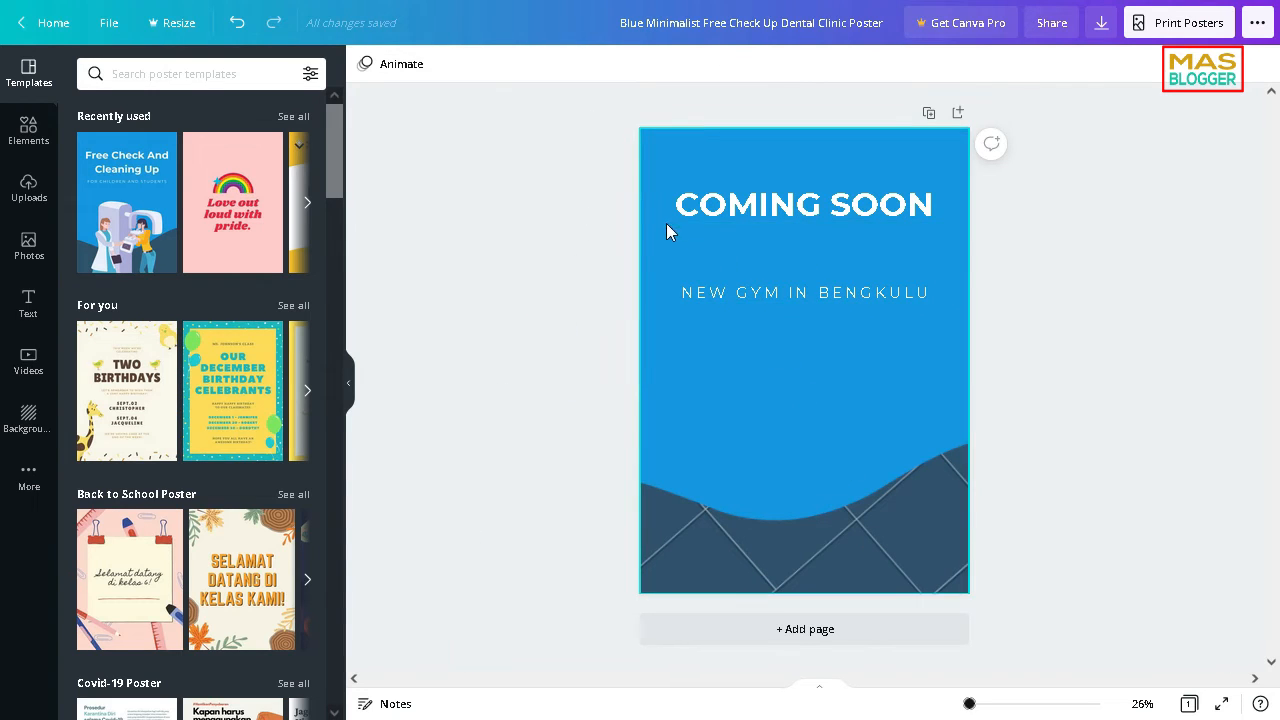
Step: Recolor the poster's background from the default colors, trying coral red and bright green and settling on lime green
{"action": "left_click", "coordinate": [656, 150]}
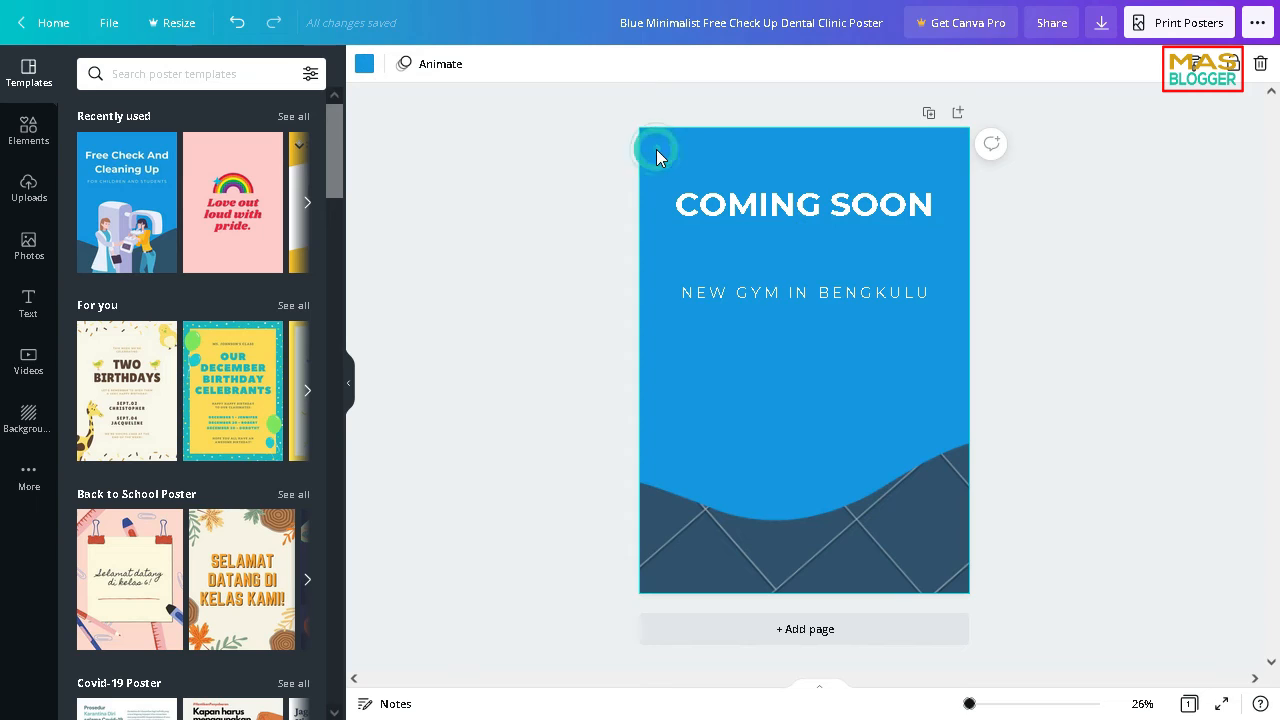
{"action": "left_click", "coordinate": [364, 65]}
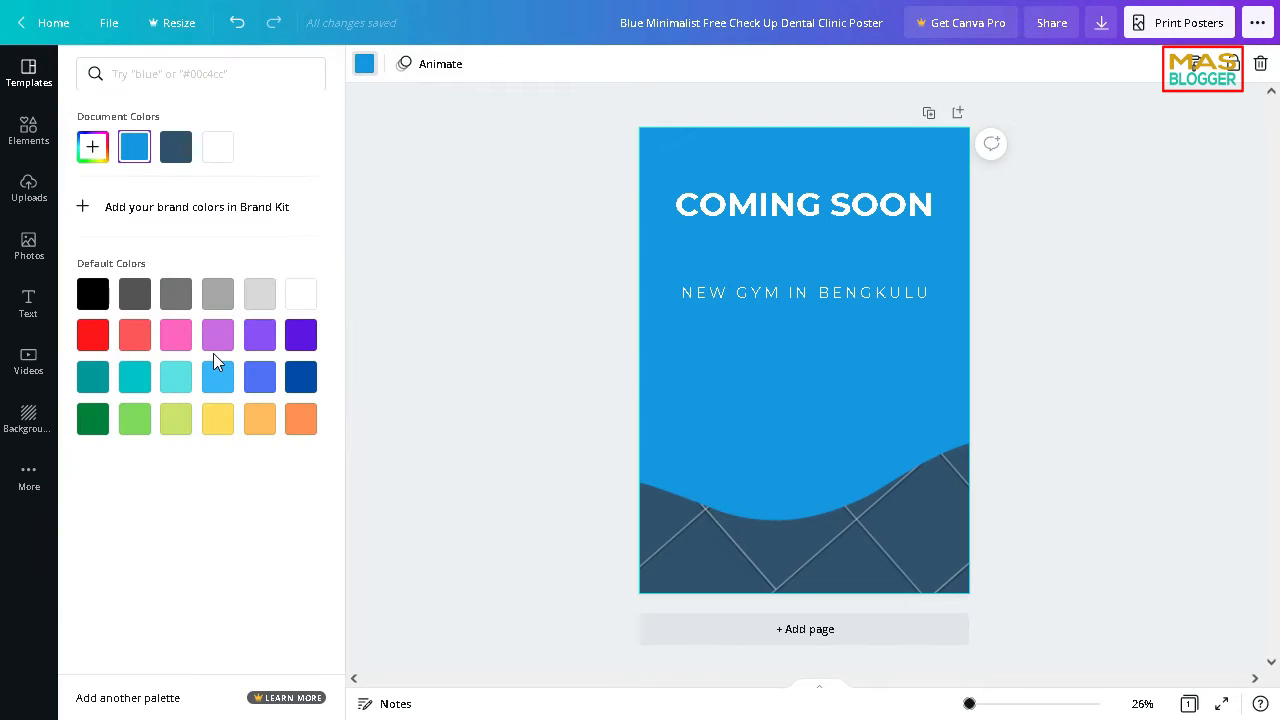
{"action": "left_click", "coordinate": [133, 336]}
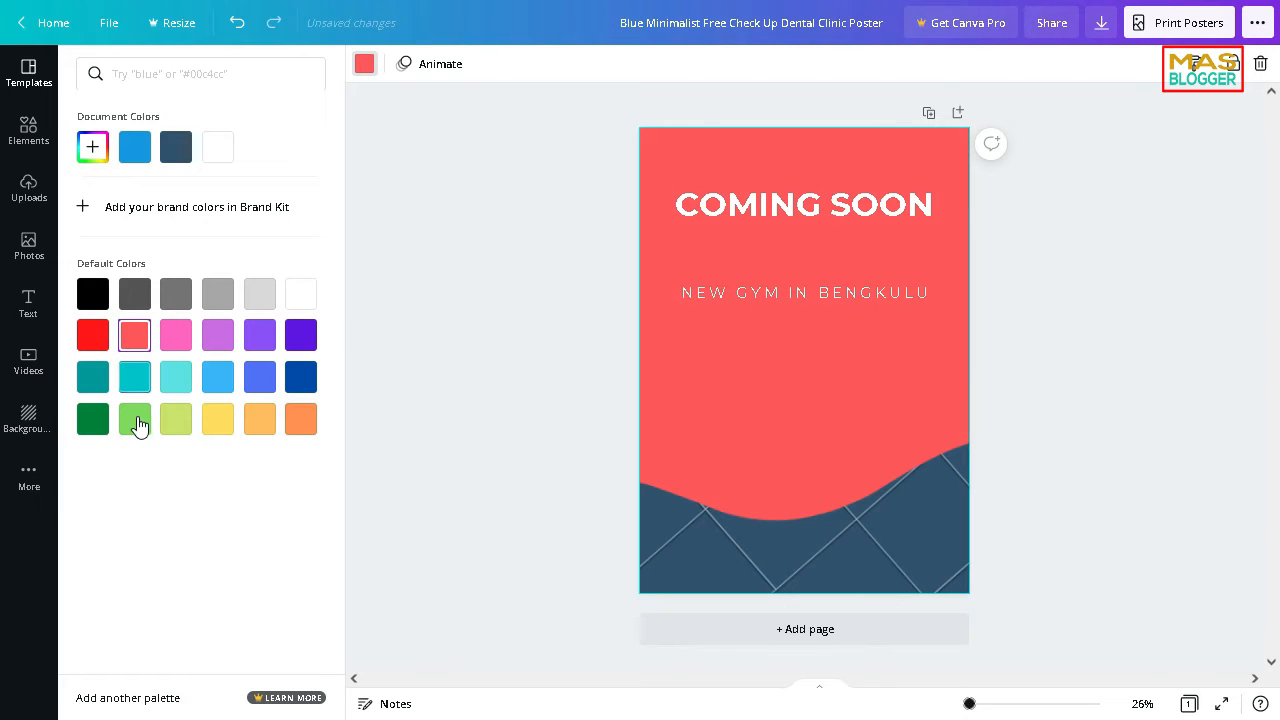
{"action": "left_click", "coordinate": [174, 426]}
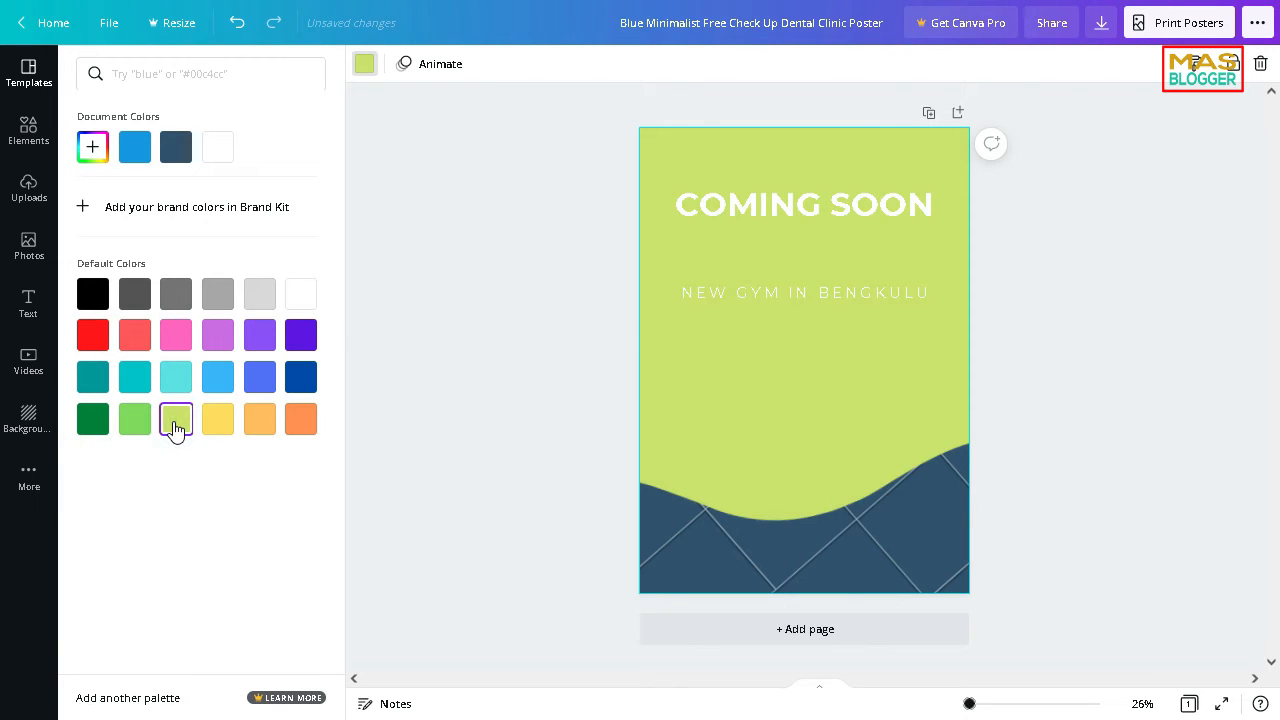
{"action": "left_click", "coordinate": [129, 428]}
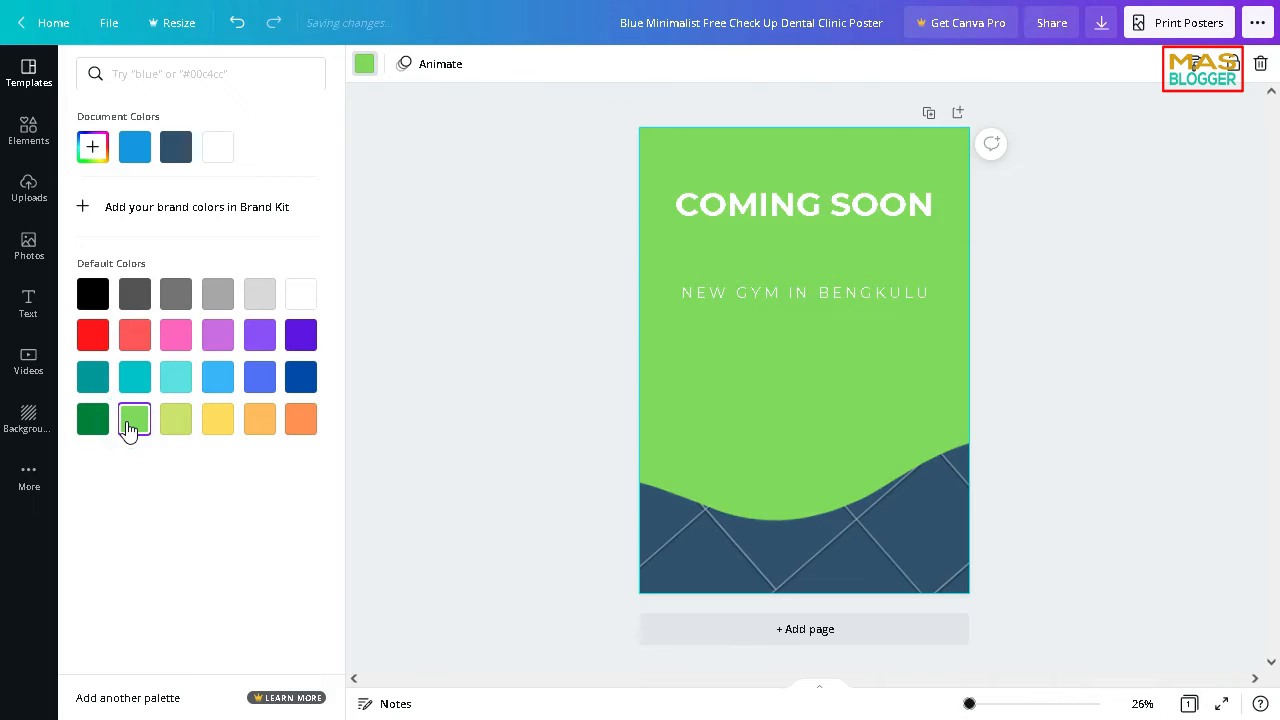
{"action": "left_click", "coordinate": [173, 424]}
Step: Recolor the patterned wave shape along the poster's lower edge from dark blue to the default dark green
{"action": "left_click", "coordinate": [649, 550]}
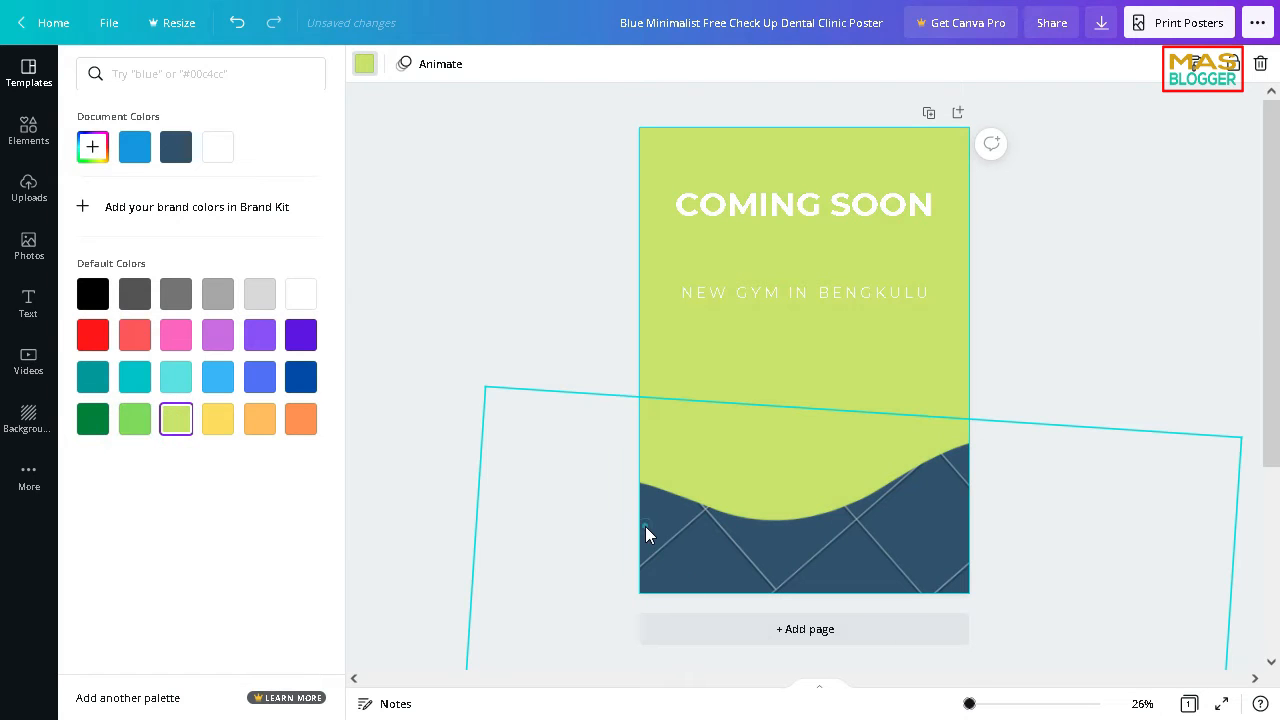
{"action": "left_click", "coordinate": [364, 63]}
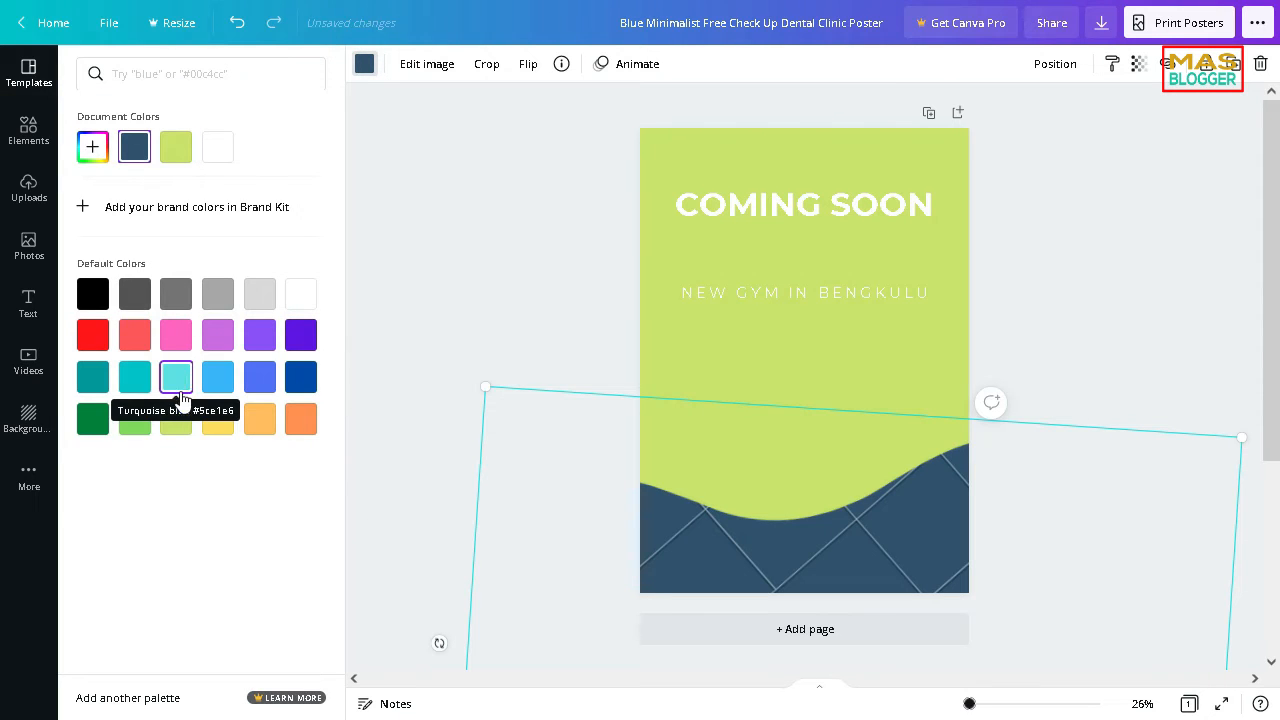
{"action": "left_click", "coordinate": [92, 421]}
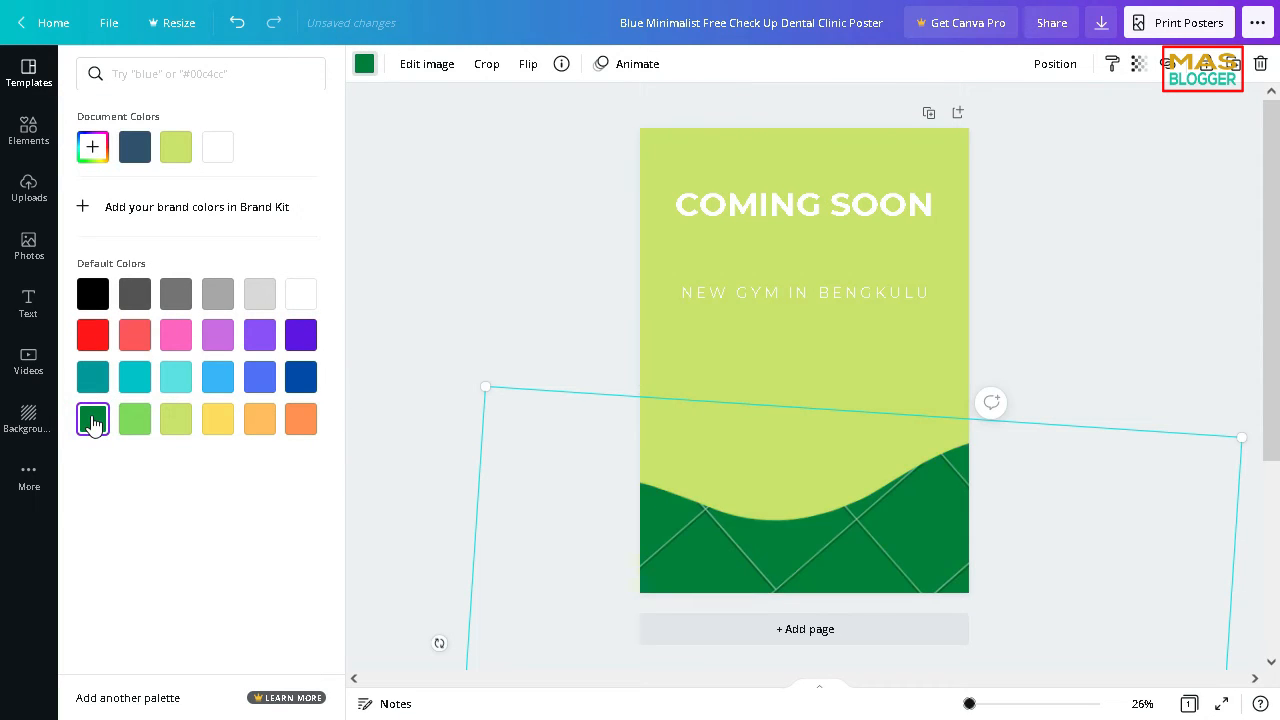
{"action": "left_click", "coordinate": [1130, 278]}
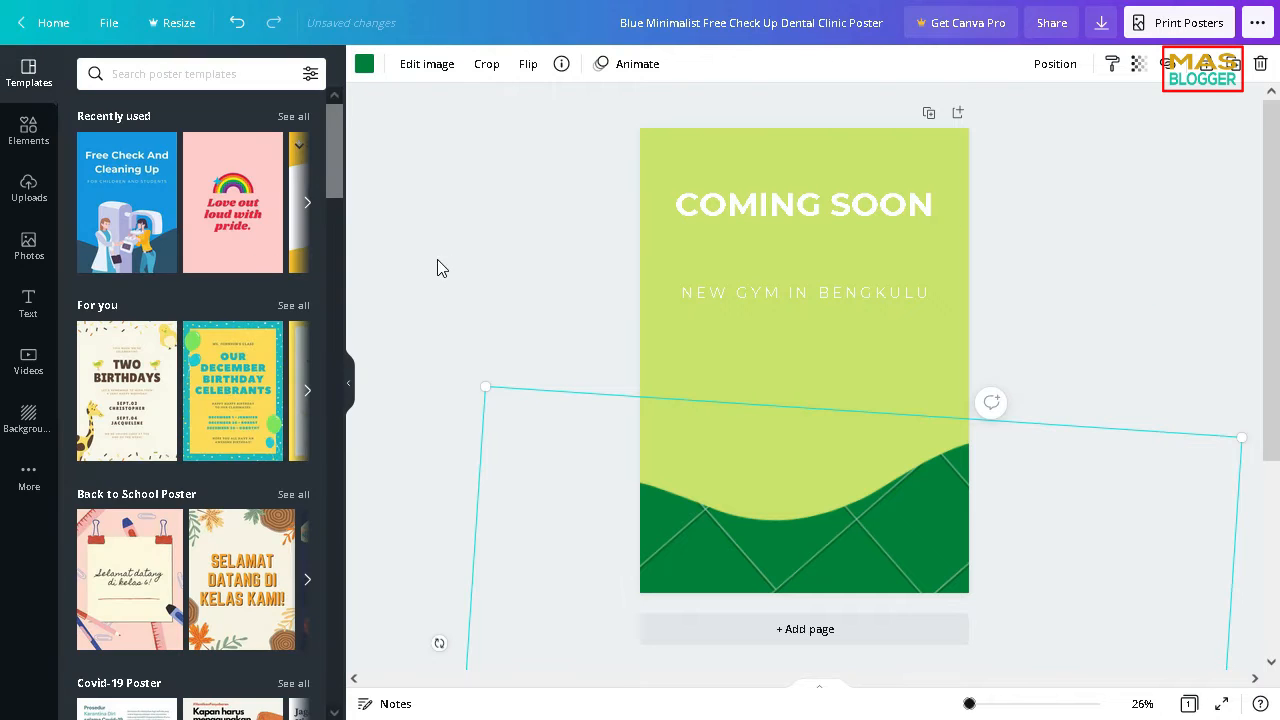
{"action": "left_click", "coordinate": [425, 205]}
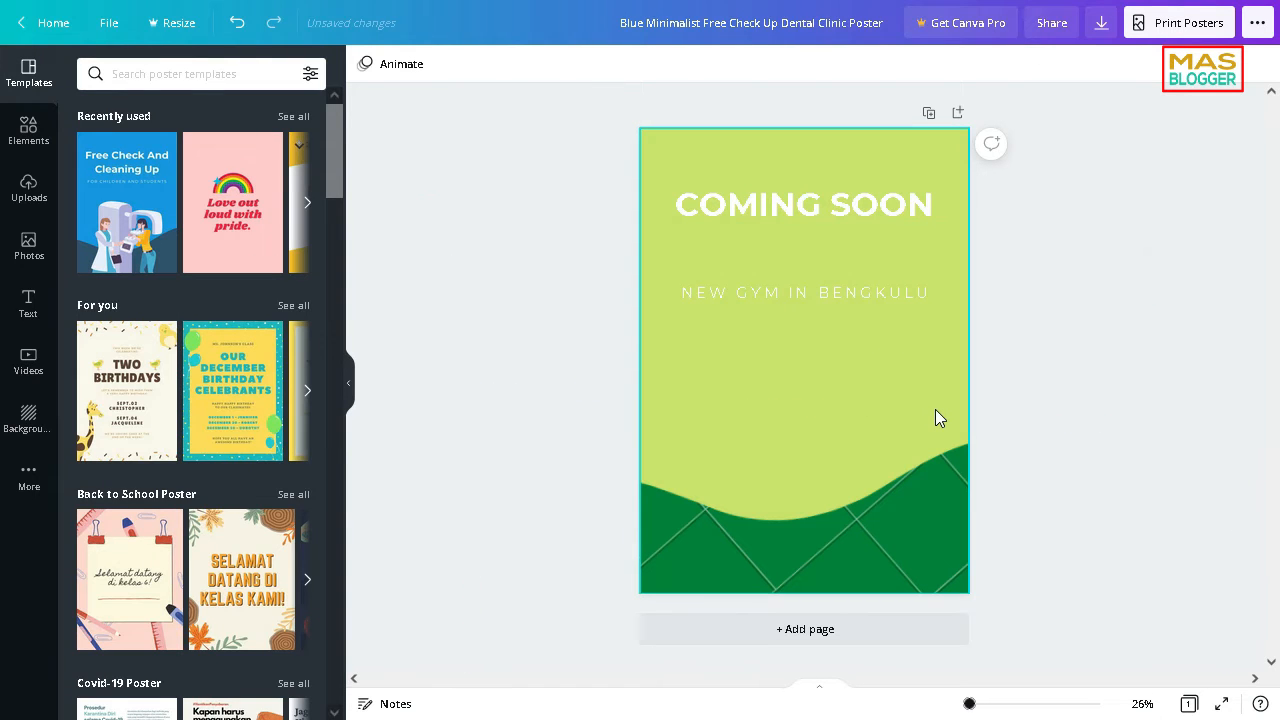
Step: Open a new browser tab for getting a free gym PNG image, and return to the "COMING SOON" poster design
{"action": "mouse_move", "coordinate": [890, 3]}
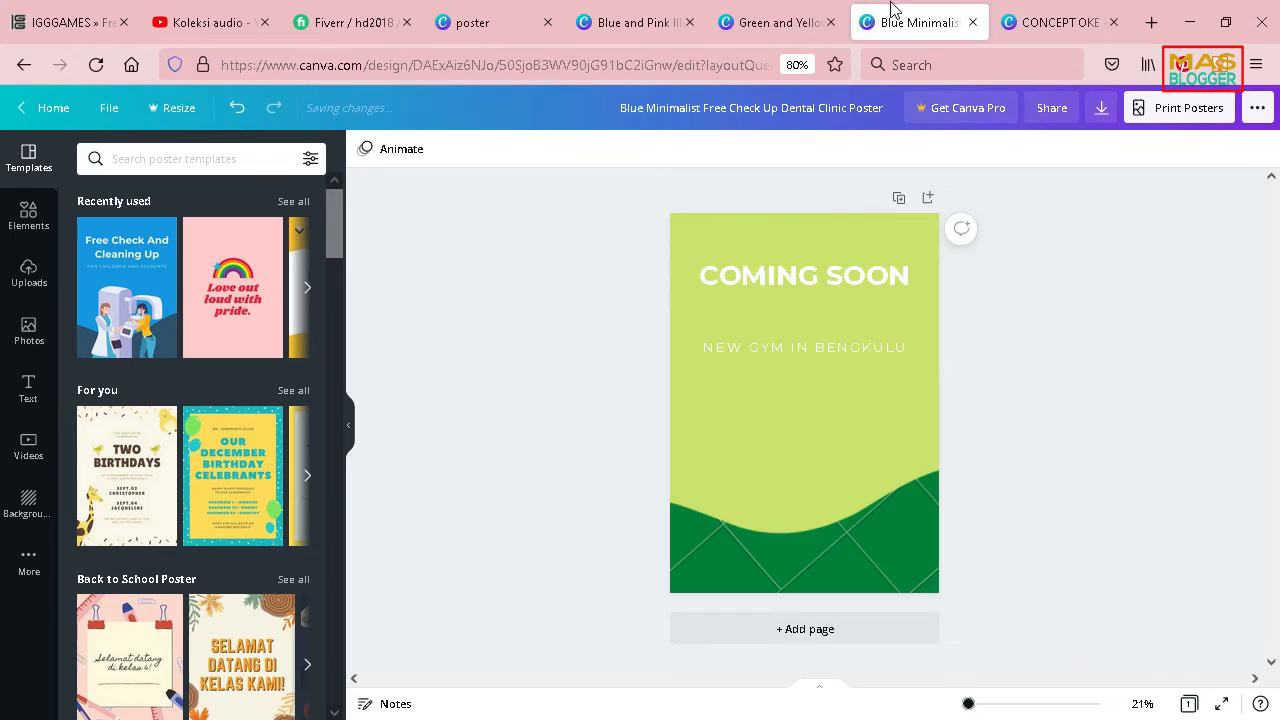
{"action": "left_click", "coordinate": [1151, 22]}
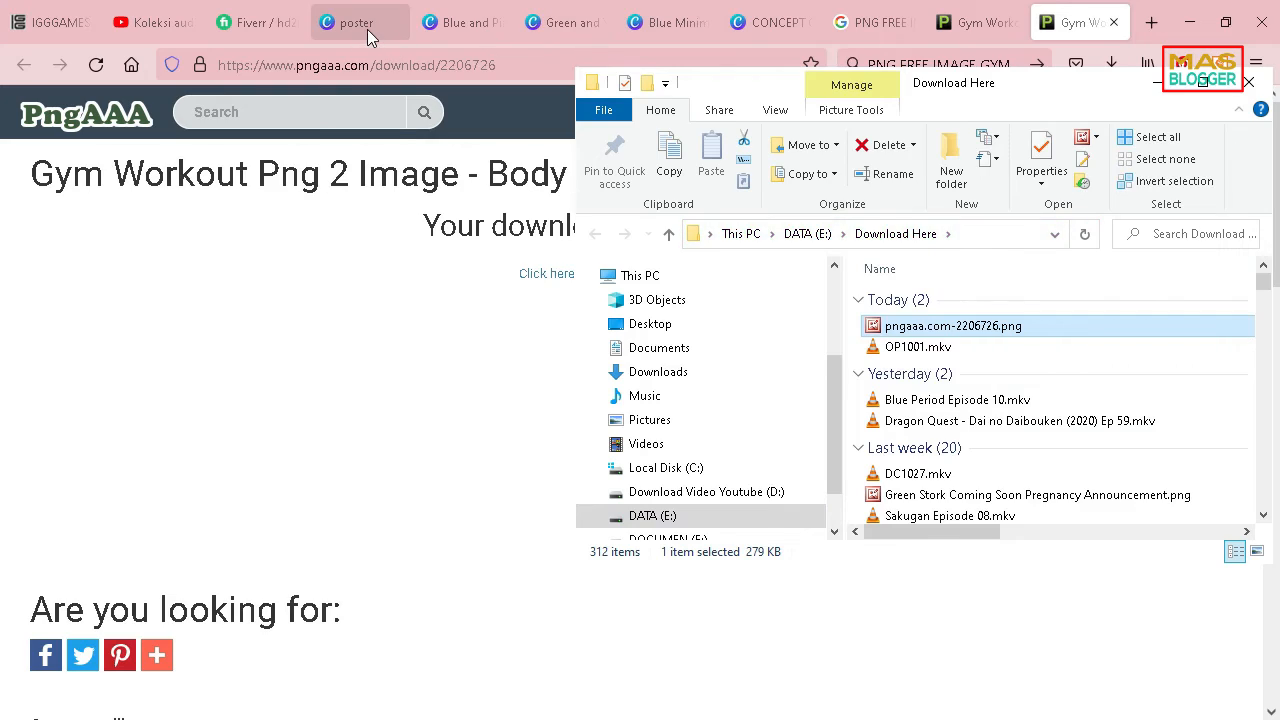
{"action": "left_click", "coordinate": [367, 30]}
{"action": "key", "text": "F11"}
{"action": "scroll", "coordinate": [686, 320], "scroll_direction": "up", "scroll_amount": 3}
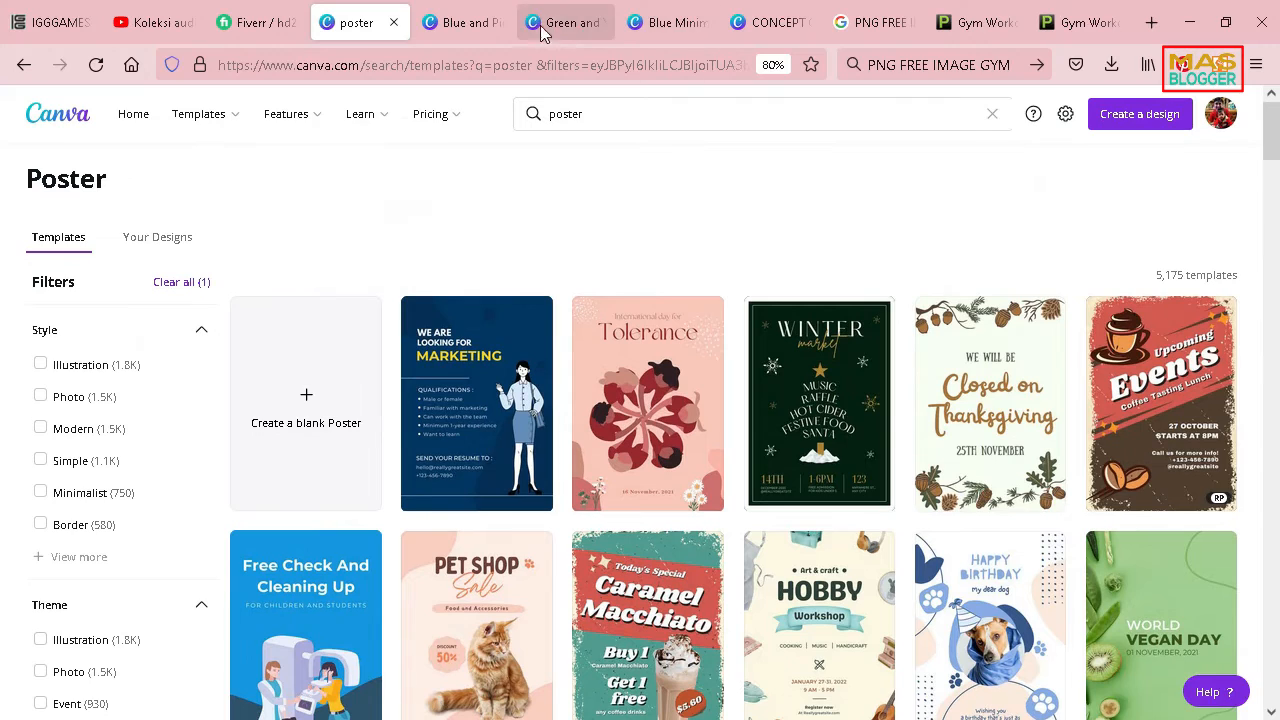
{"action": "left_click", "coordinate": [462, 23]}
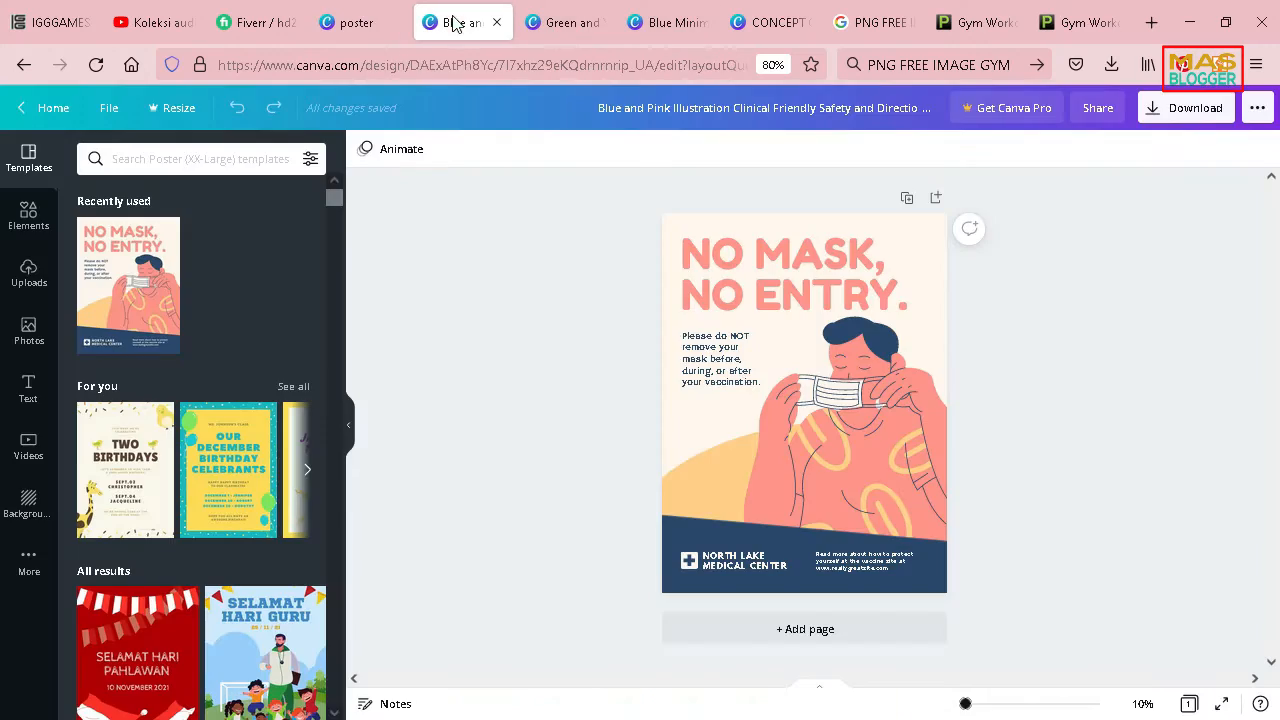
{"action": "left_click", "coordinate": [571, 30]}
{"action": "left_click", "coordinate": [662, 23]}
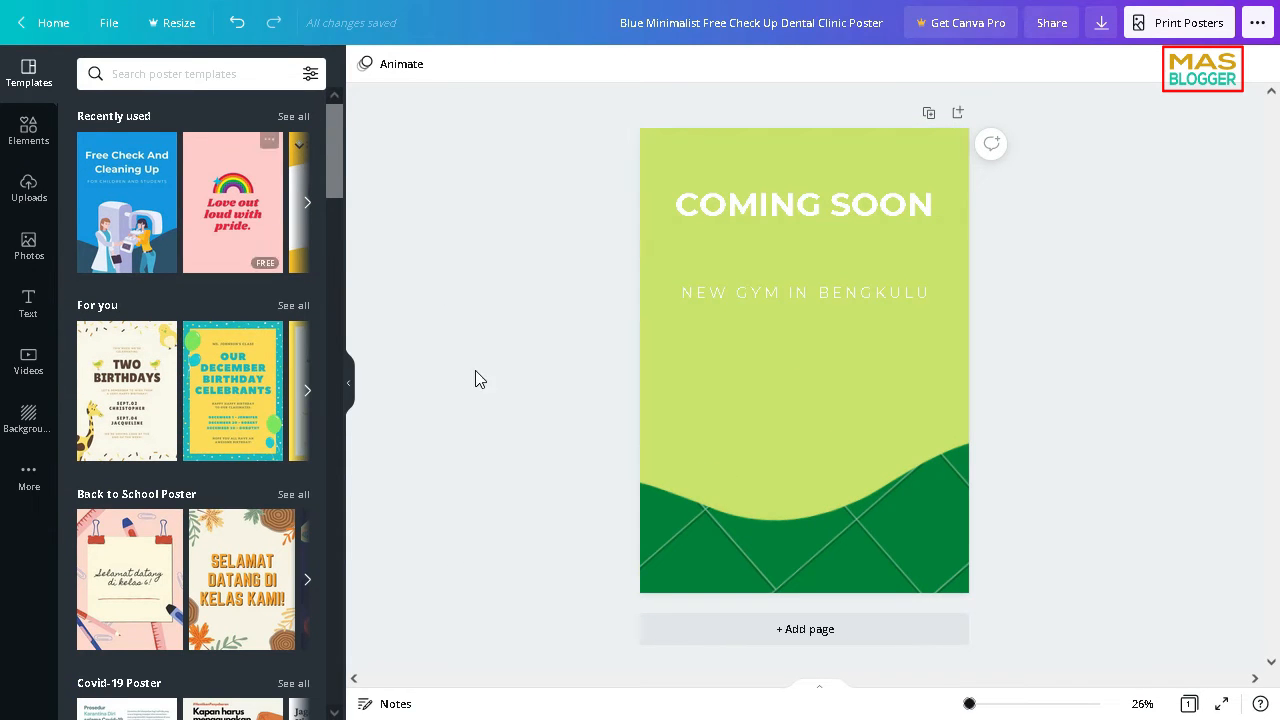
Step: Upload pngaaa.com-2206726.png from the Download Here folder to the design's uploaded images
{"action": "left_click", "coordinate": [29, 190]}
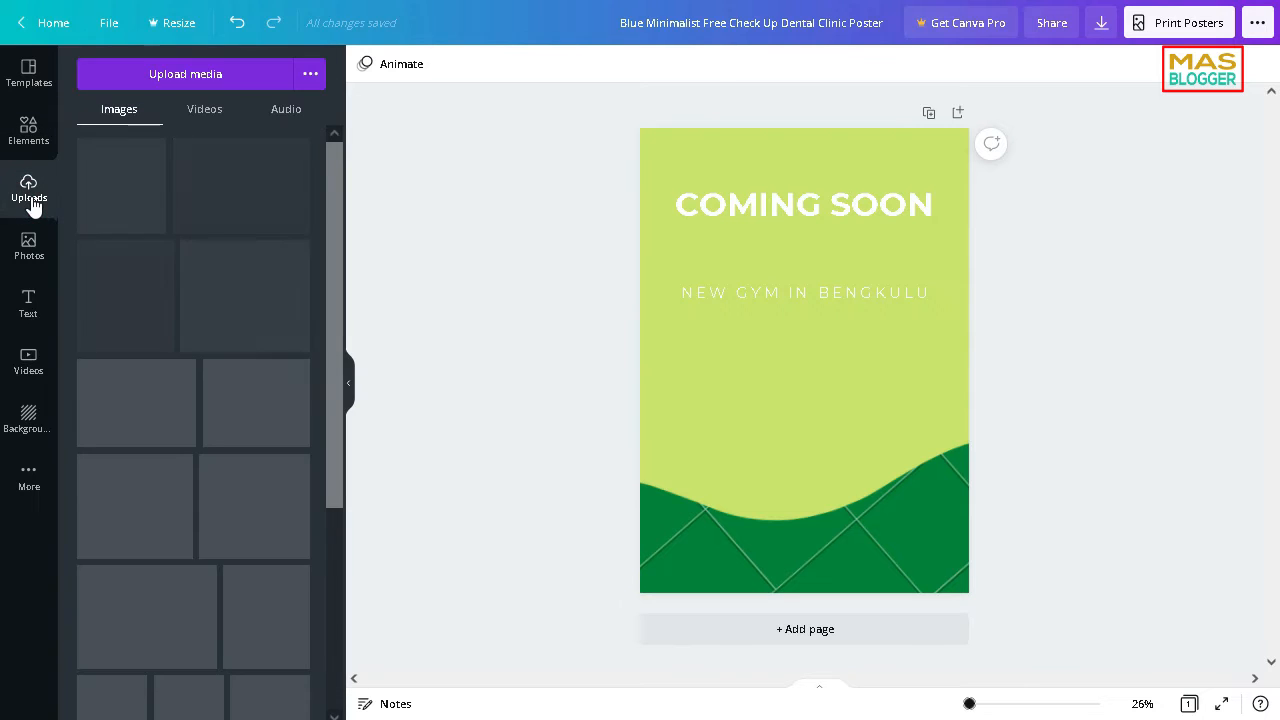
{"action": "key", "text": "super"}
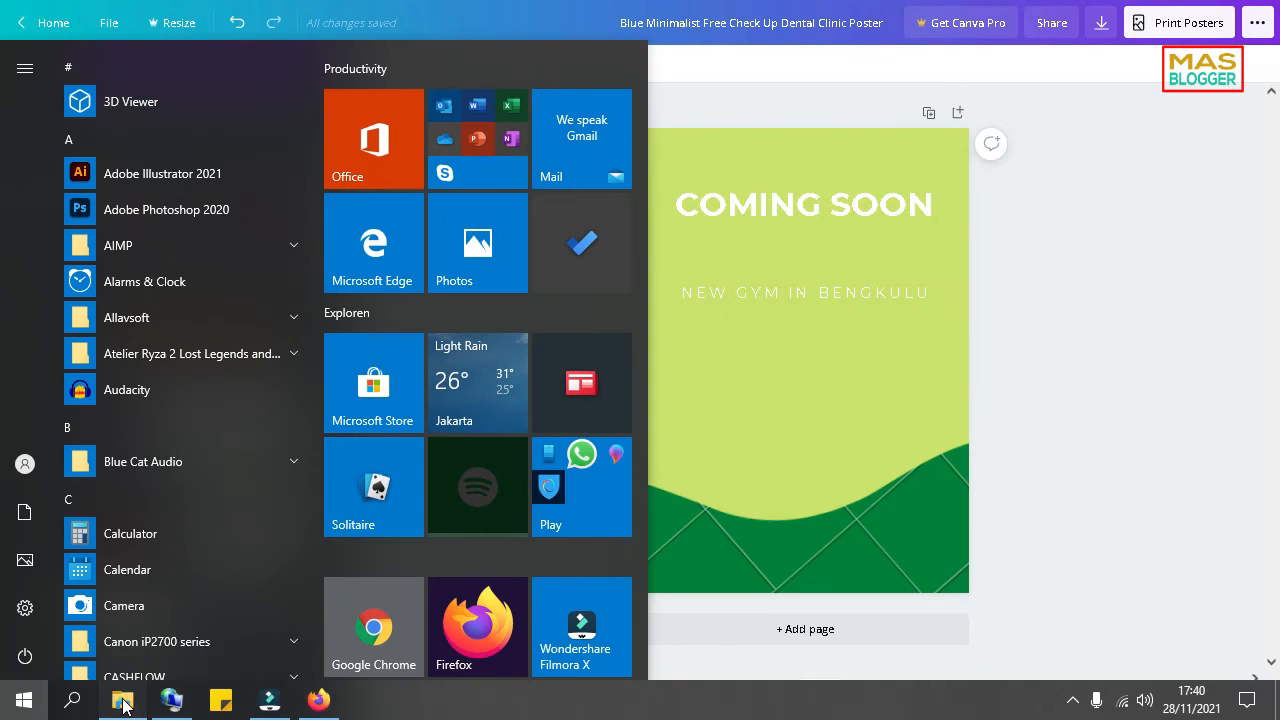
{"action": "left_click", "coordinate": [123, 704]}
{"action": "left_click_drag", "start_coordinate": [886, 326], "coordinate": [472, 270]}
{"action": "left_click", "coordinate": [1157, 82]}
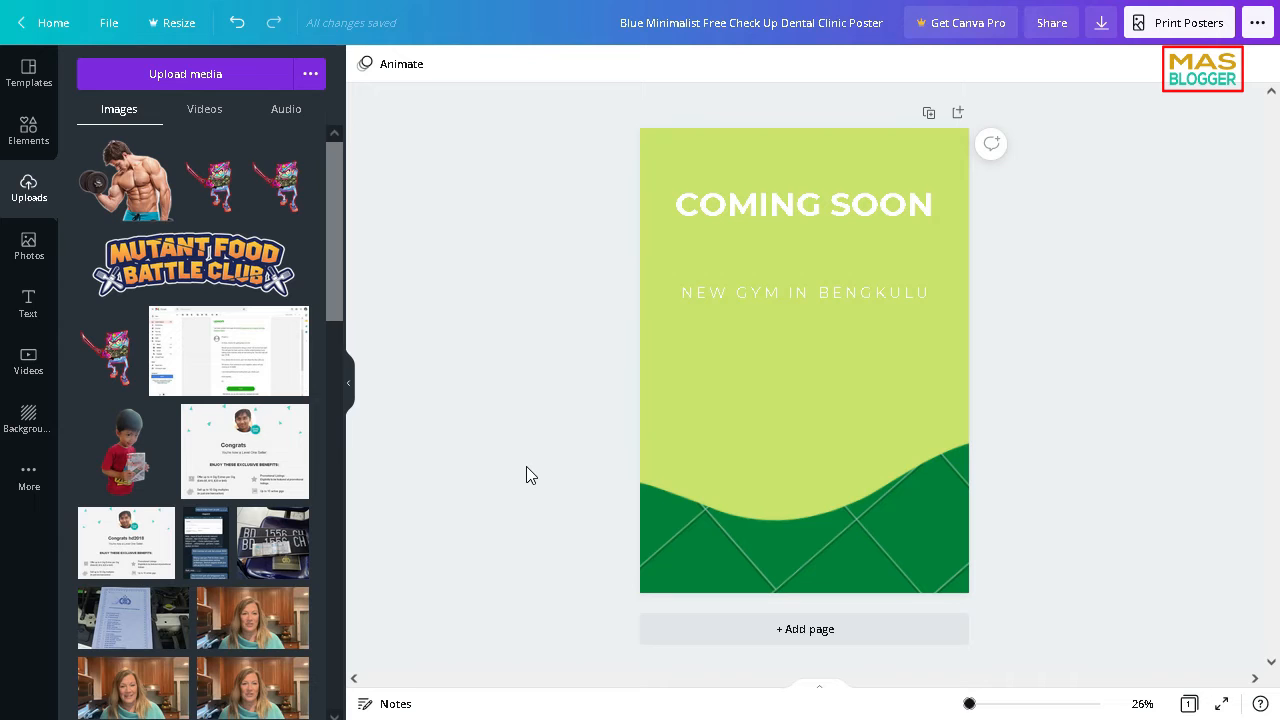
Step: Place the uploaded bodybuilder image on the poster, enlarge it to about 41.1 by 35.4, and position it in the lower right below the subtitle
{"action": "left_click", "coordinate": [145, 200]}
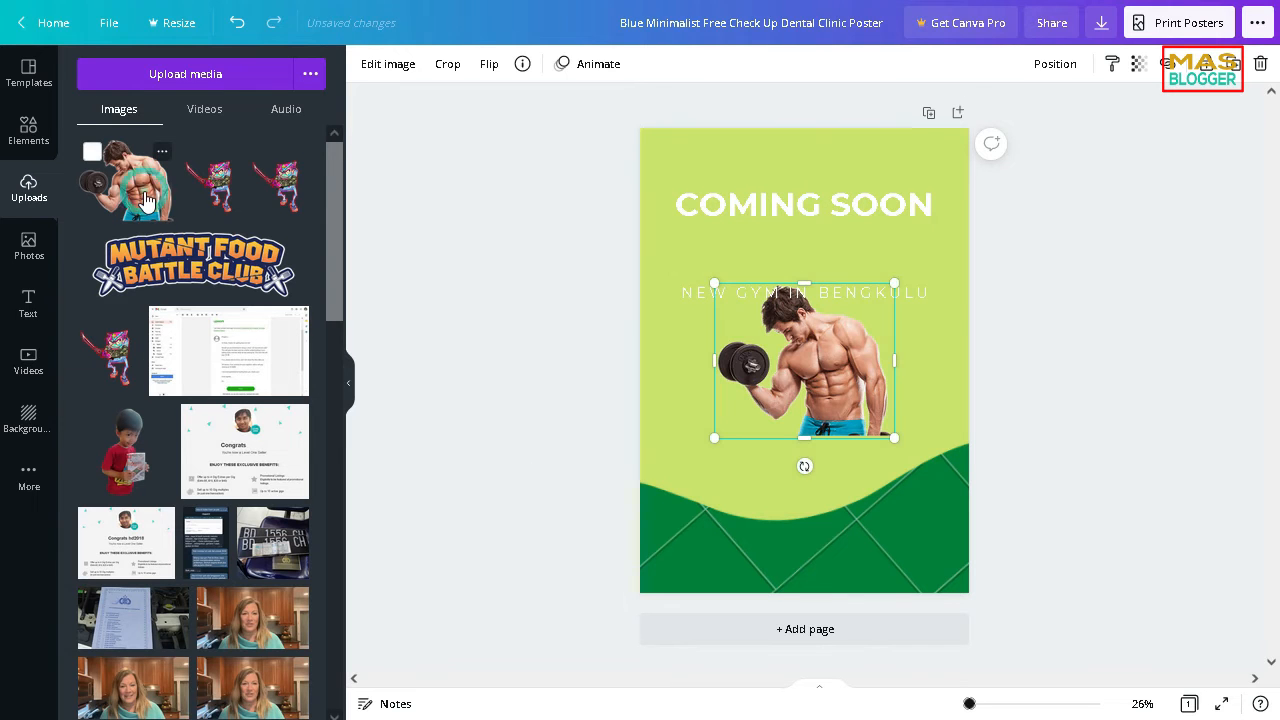
{"action": "left_click_drag", "start_coordinate": [899, 438], "coordinate": [1003, 609]}
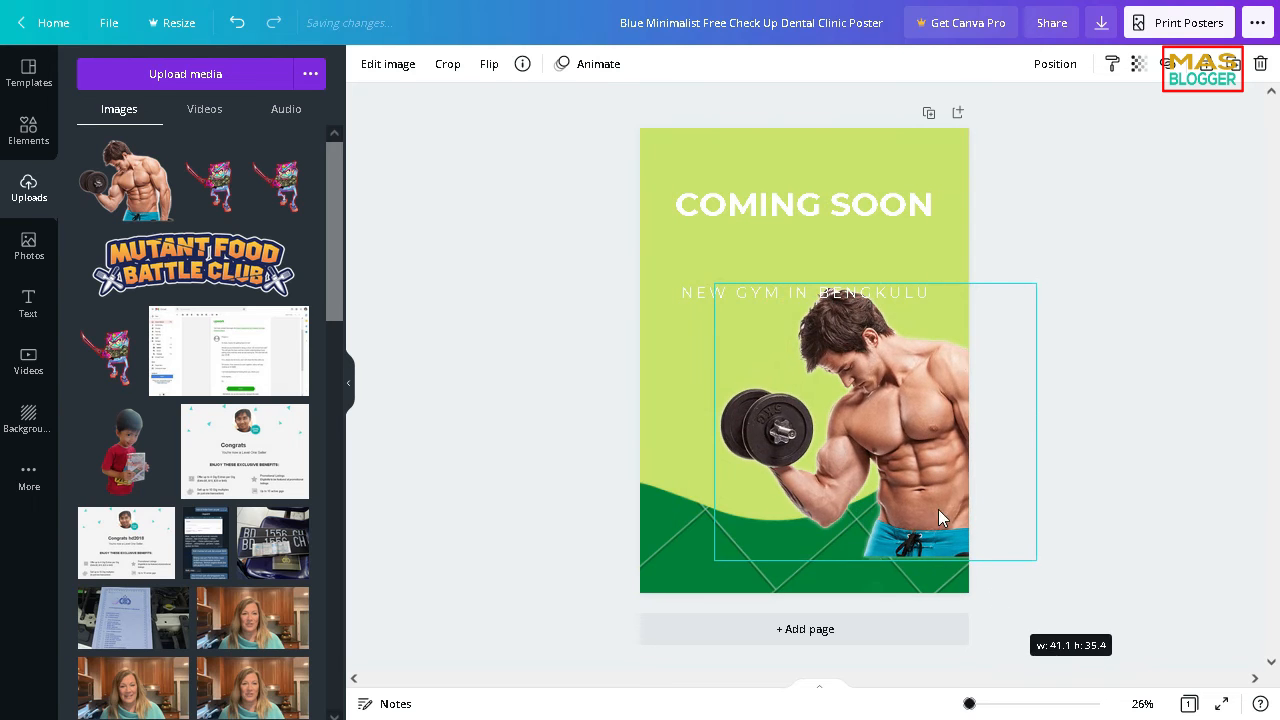
{"action": "left_click_drag", "start_coordinate": [882, 424], "coordinate": [838, 472]}
{"action": "left_click", "coordinate": [1198, 428]}
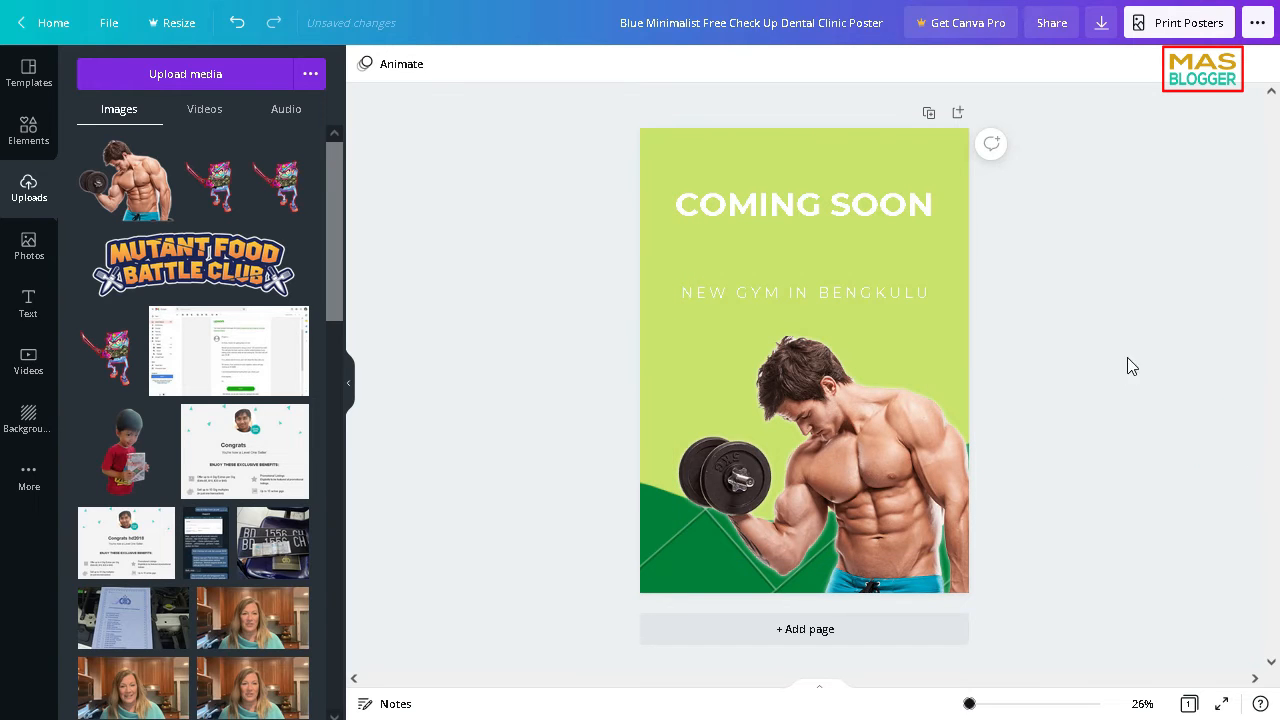
{"action": "left_click_drag", "start_coordinate": [845, 433], "coordinate": [849, 426]}
{"action": "left_click", "coordinate": [1147, 324]}
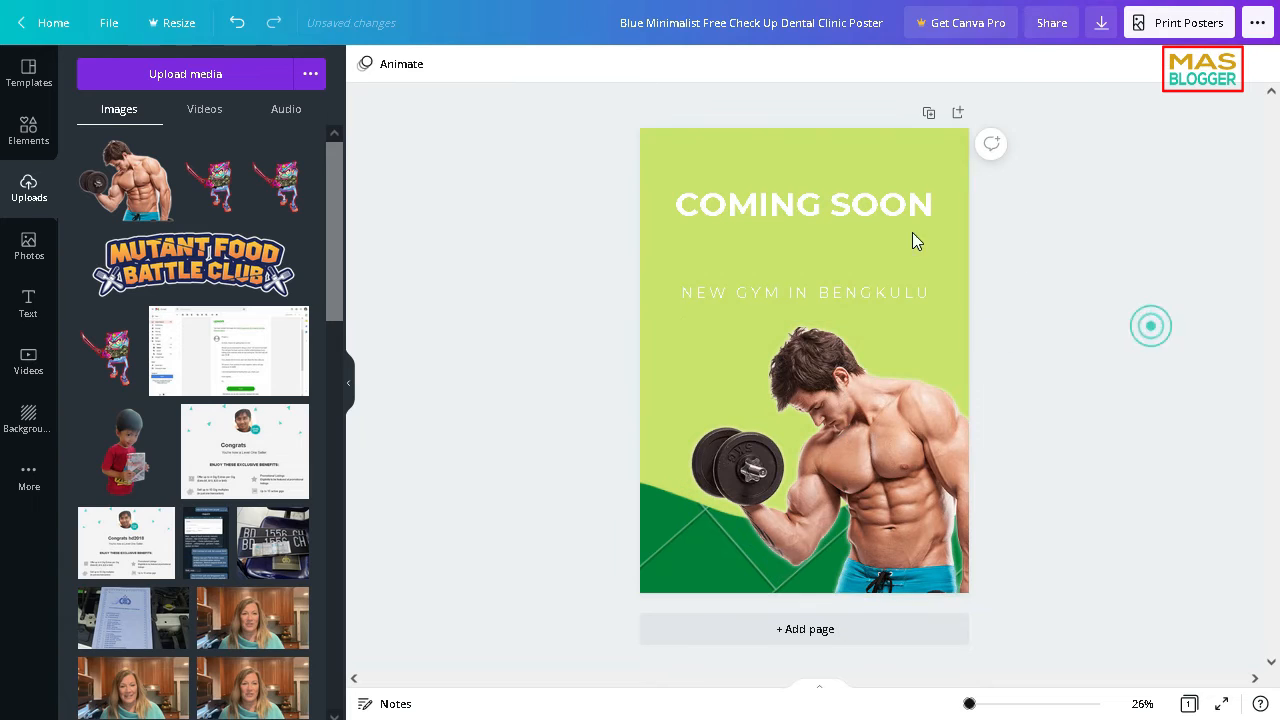
Step: Set the "NEW GYM IN BENGKULU" subtitle's font to Montserrat Semi-Bold and its text color to black
{"action": "left_click", "coordinate": [827, 290]}
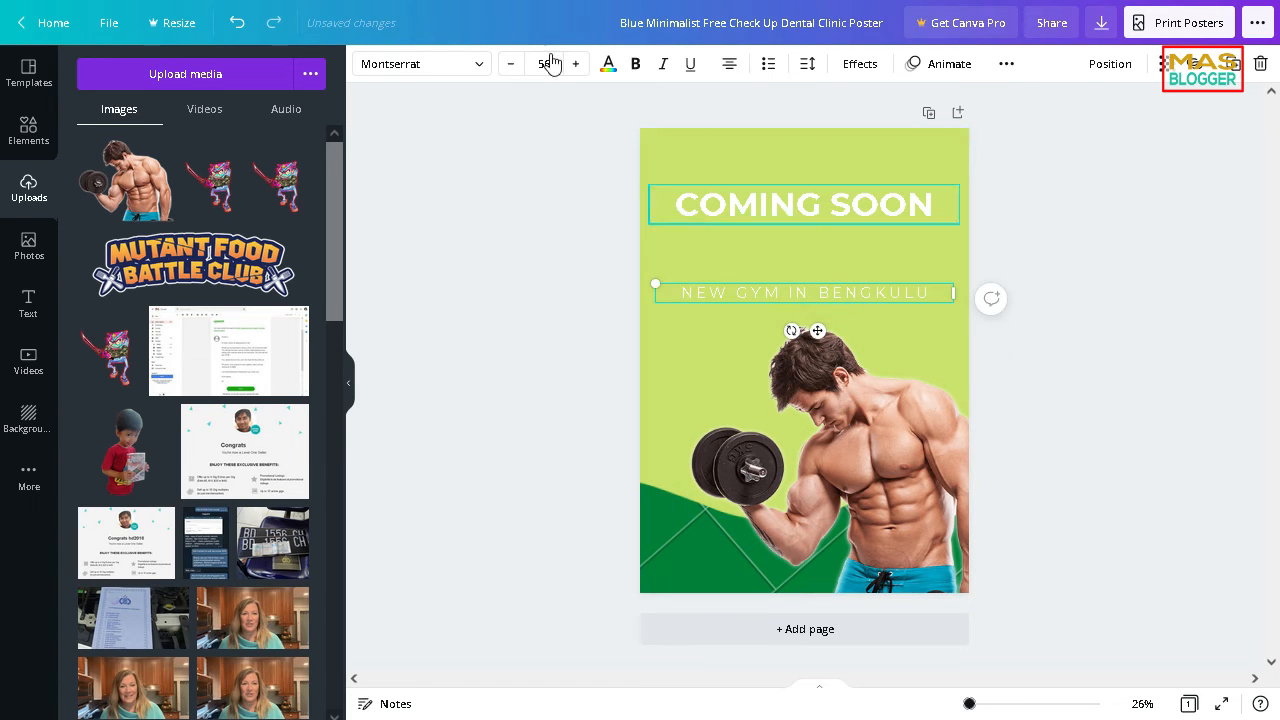
{"action": "left_click", "coordinate": [474, 70]}
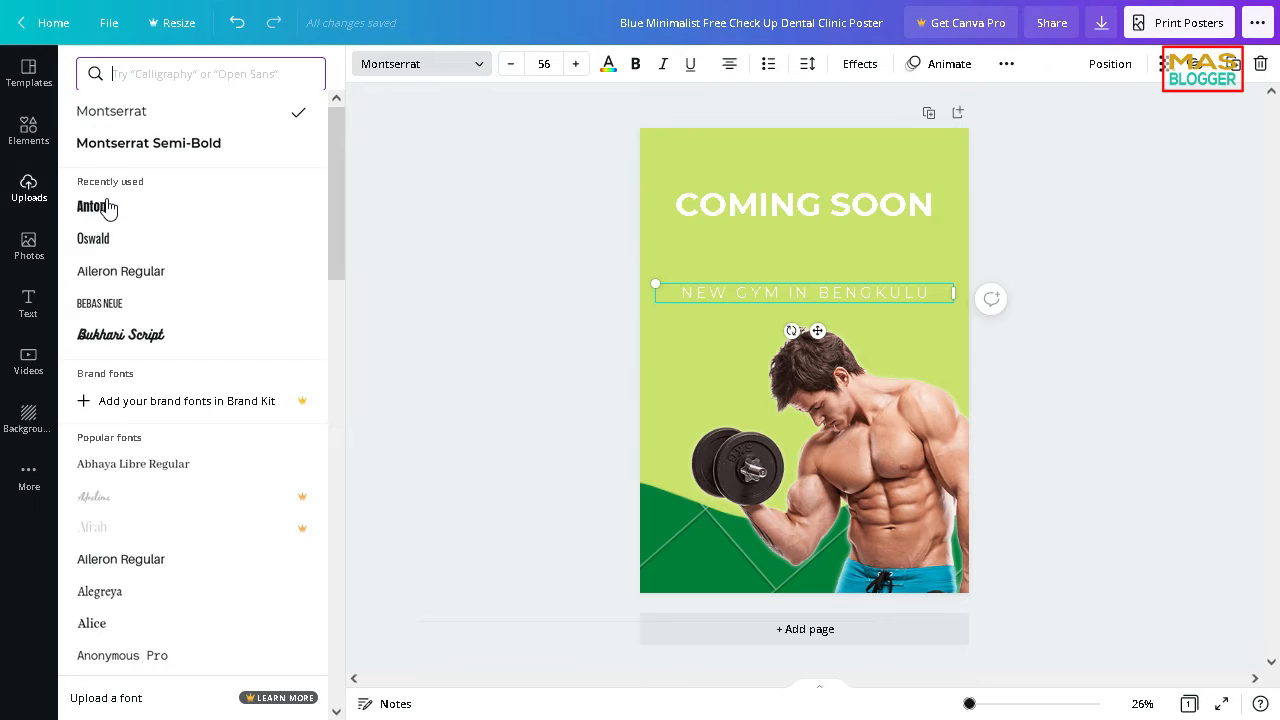
{"action": "left_click", "coordinate": [130, 145]}
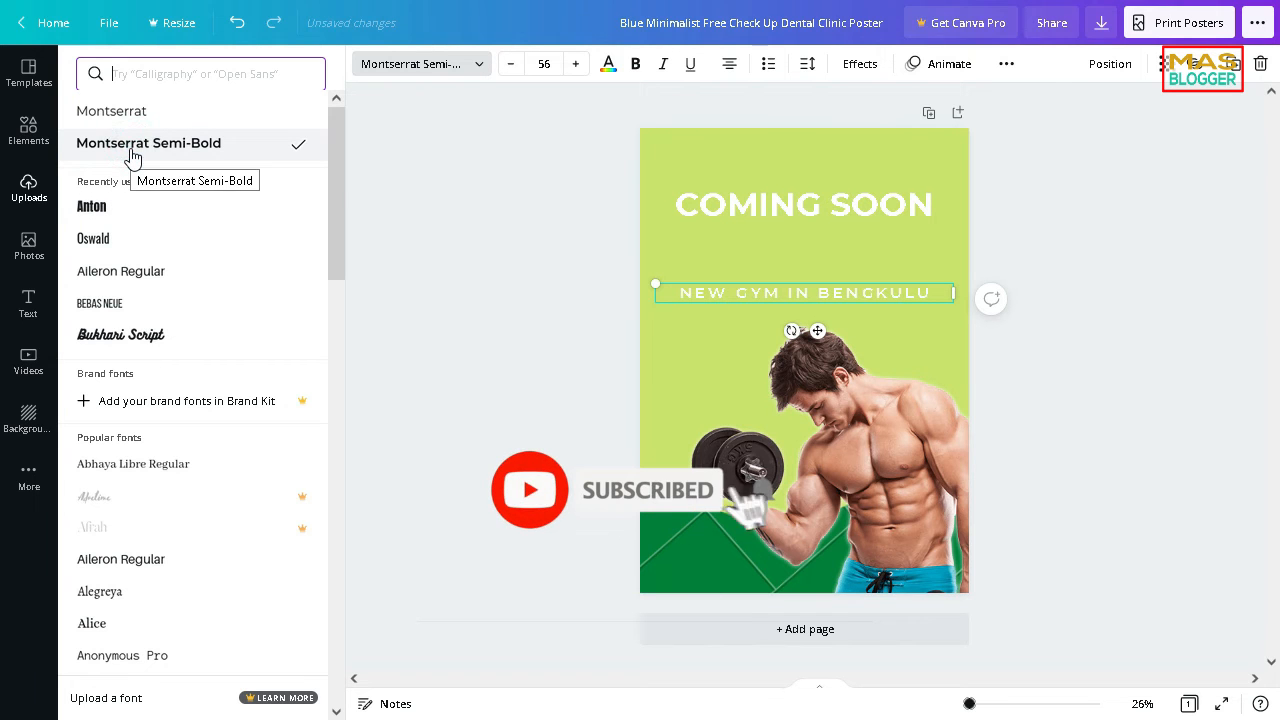
{"action": "left_click", "coordinate": [358, 210]}
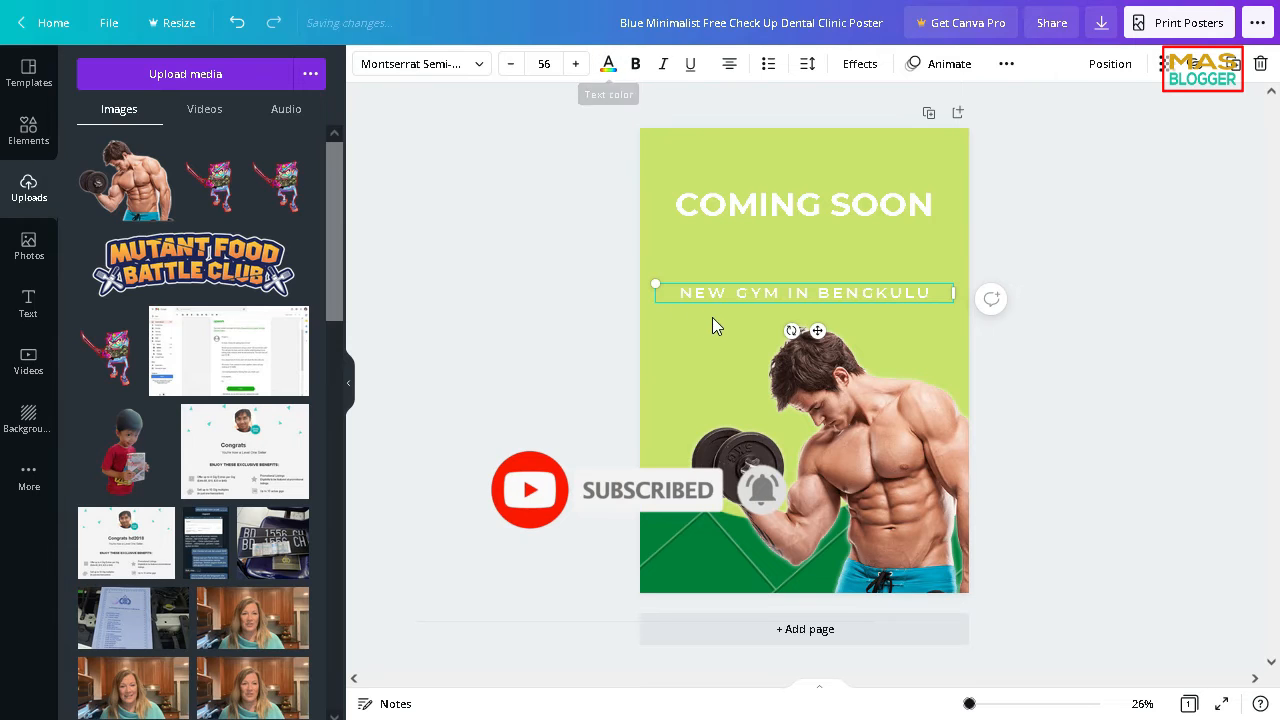
{"action": "left_click", "coordinate": [608, 65]}
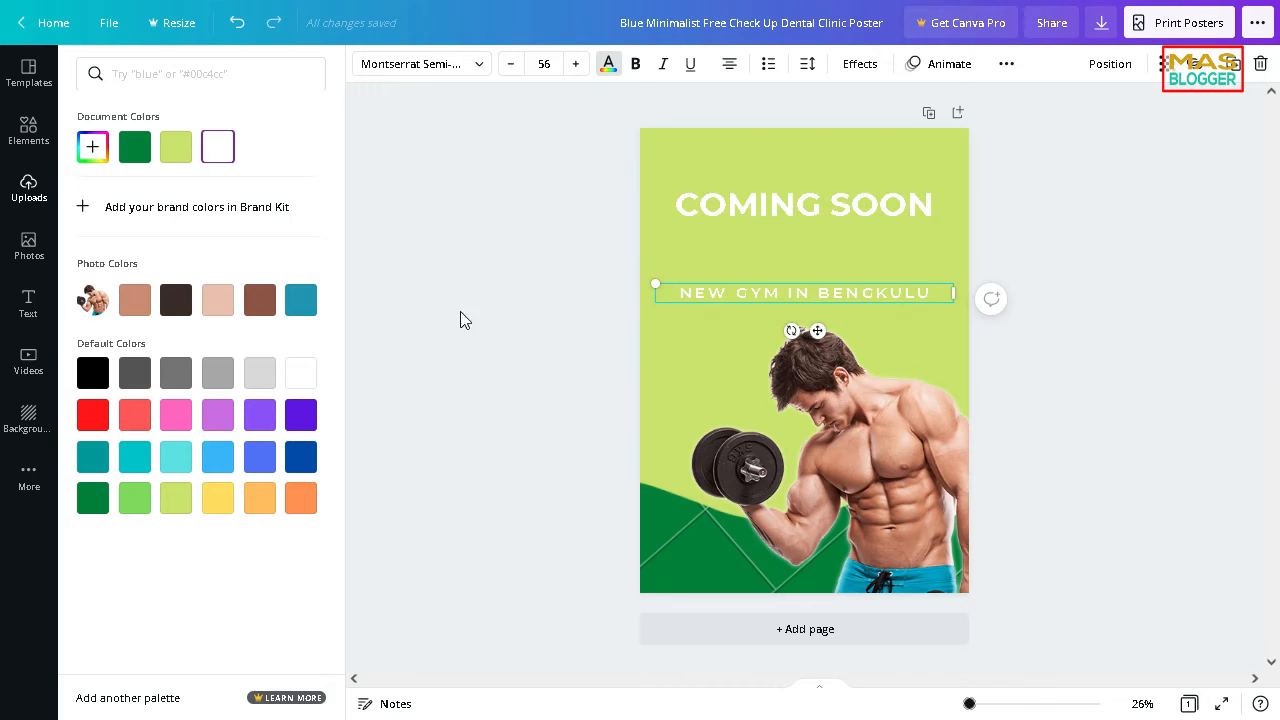
{"action": "left_click", "coordinate": [93, 373]}
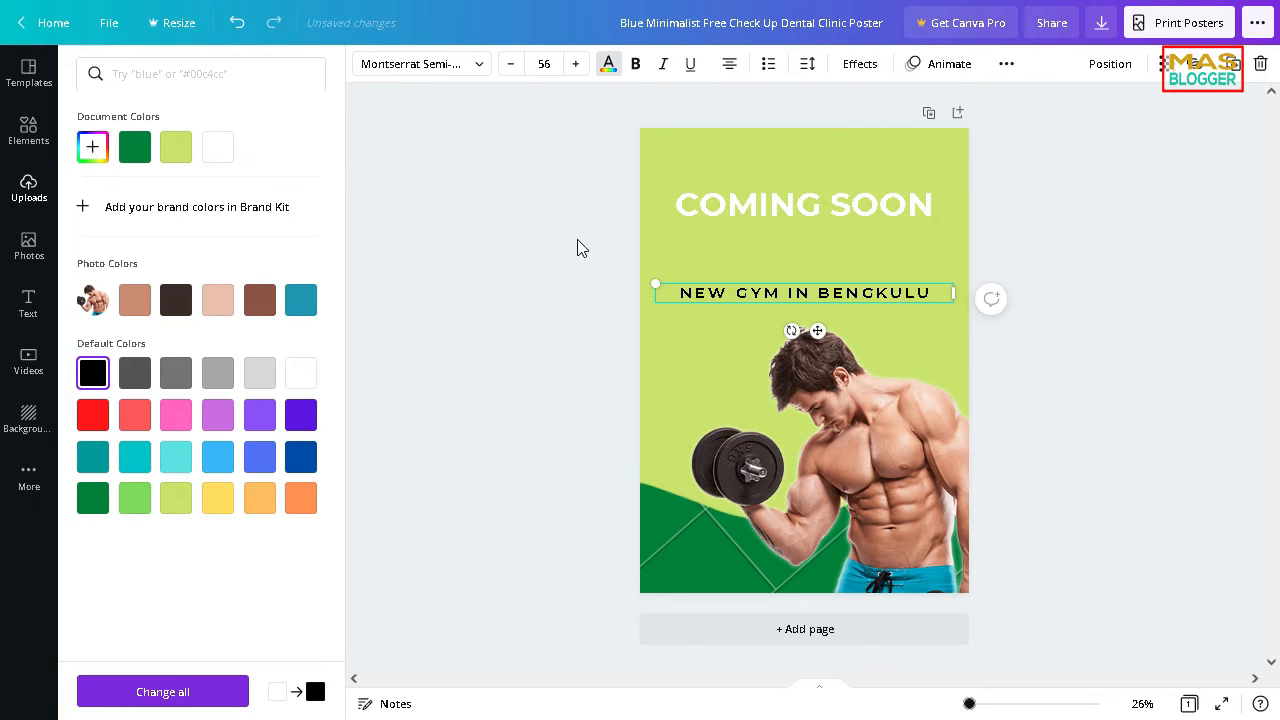
{"action": "left_click", "coordinate": [422, 200]}
Step: Change the "COMING SOON" headline's text color to black
{"action": "left_click", "coordinate": [743, 210]}
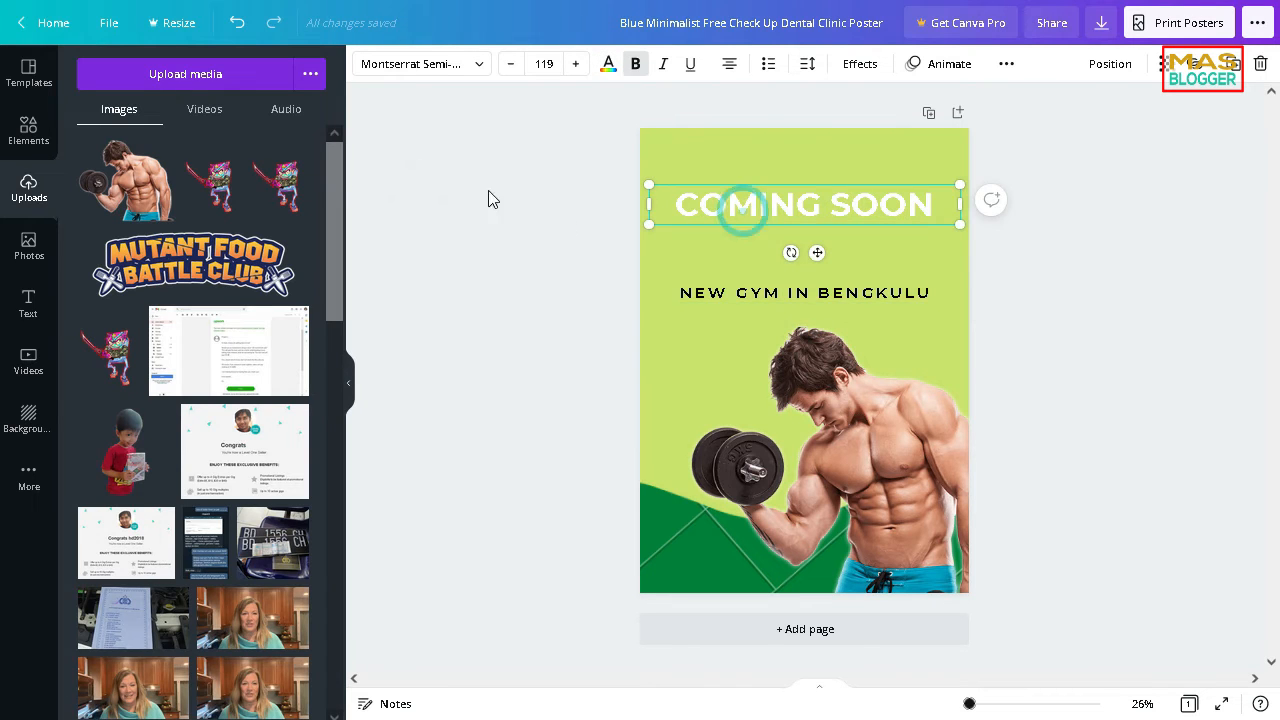
{"action": "left_click", "coordinate": [608, 64]}
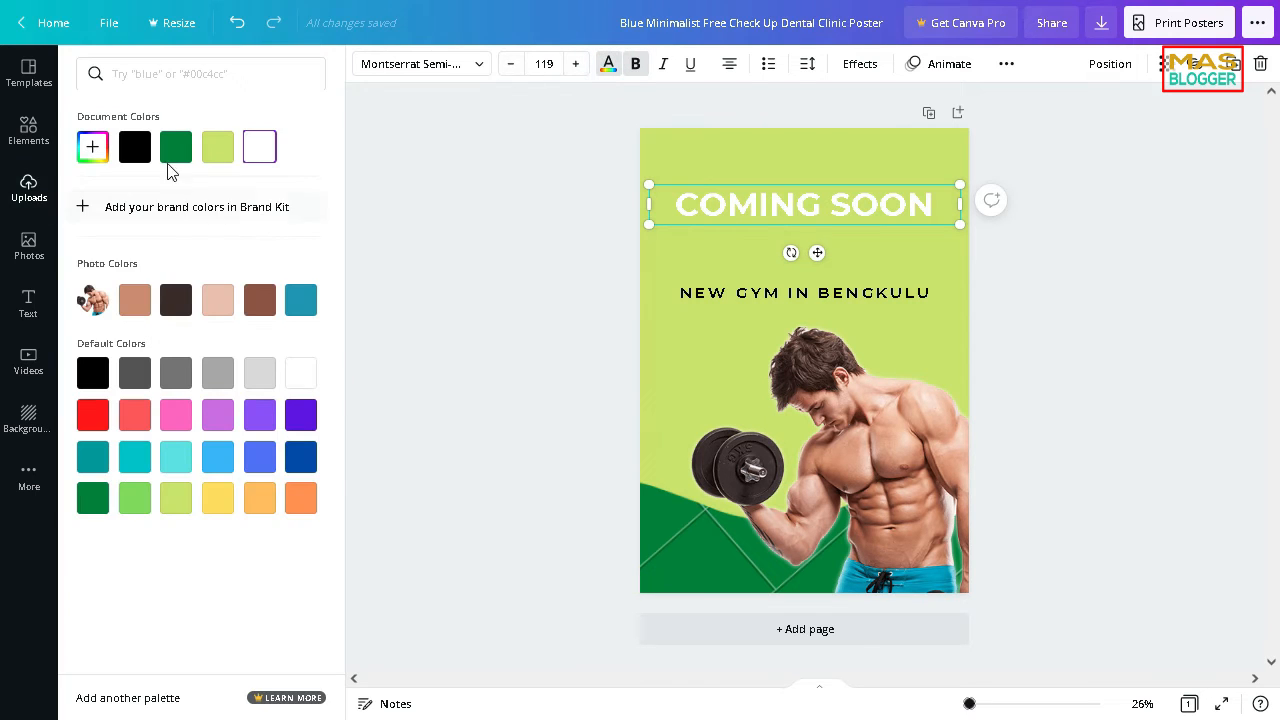
{"action": "left_click", "coordinate": [134, 147]}
{"action": "left_click", "coordinate": [455, 340]}
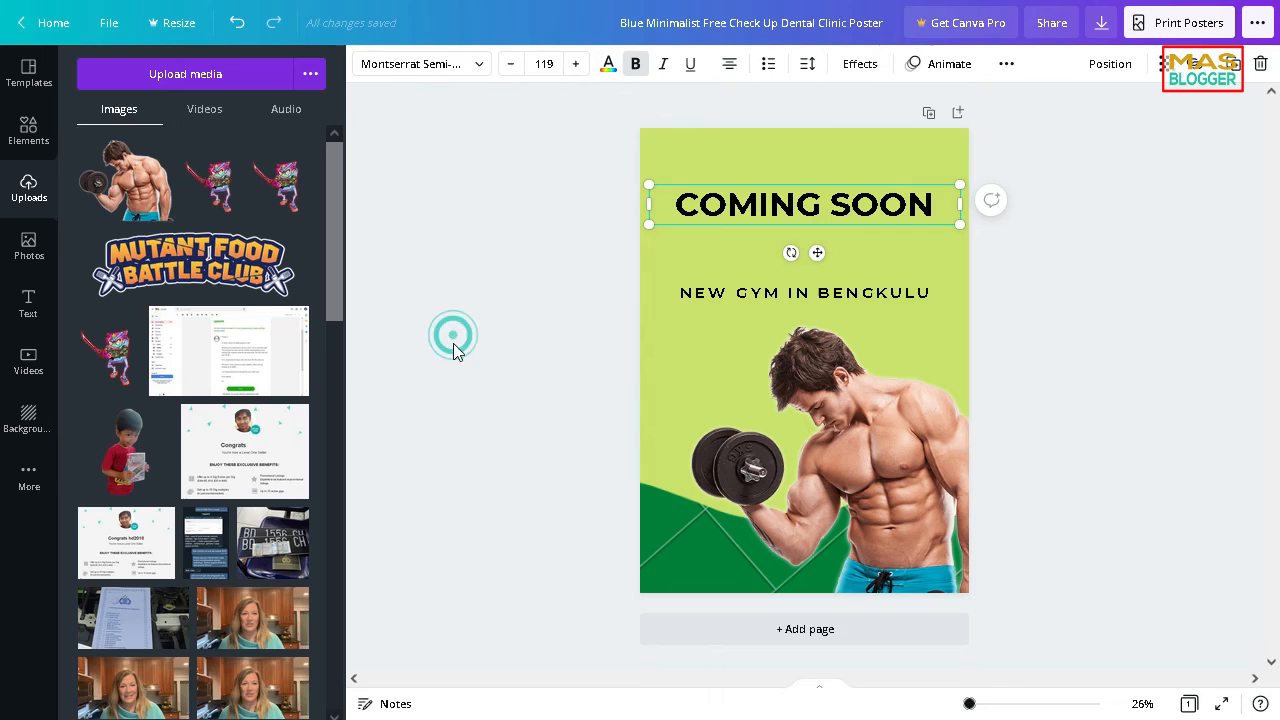
{"action": "left_click", "coordinate": [1133, 497]}
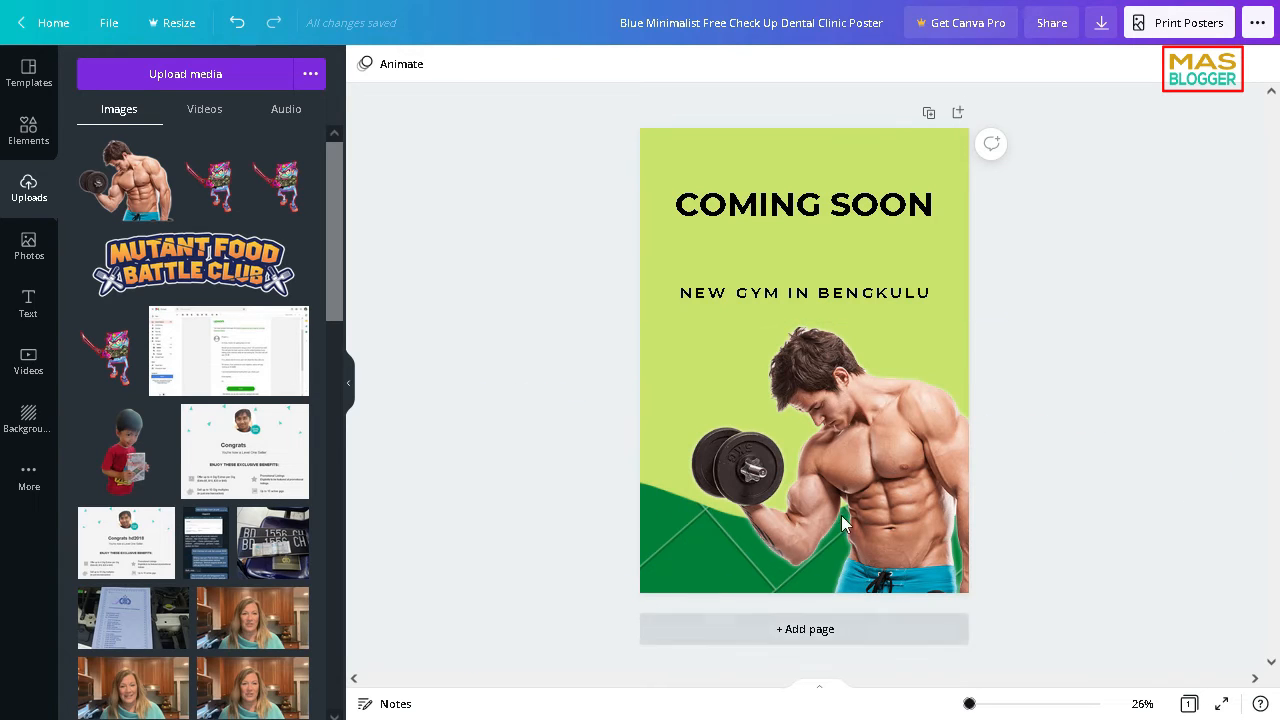
Step: Switch to the Green and Yellow Delivery Back to Business Posters design and delete its delivery scooter illustration
{"action": "left_click", "coordinate": [878, 467]}
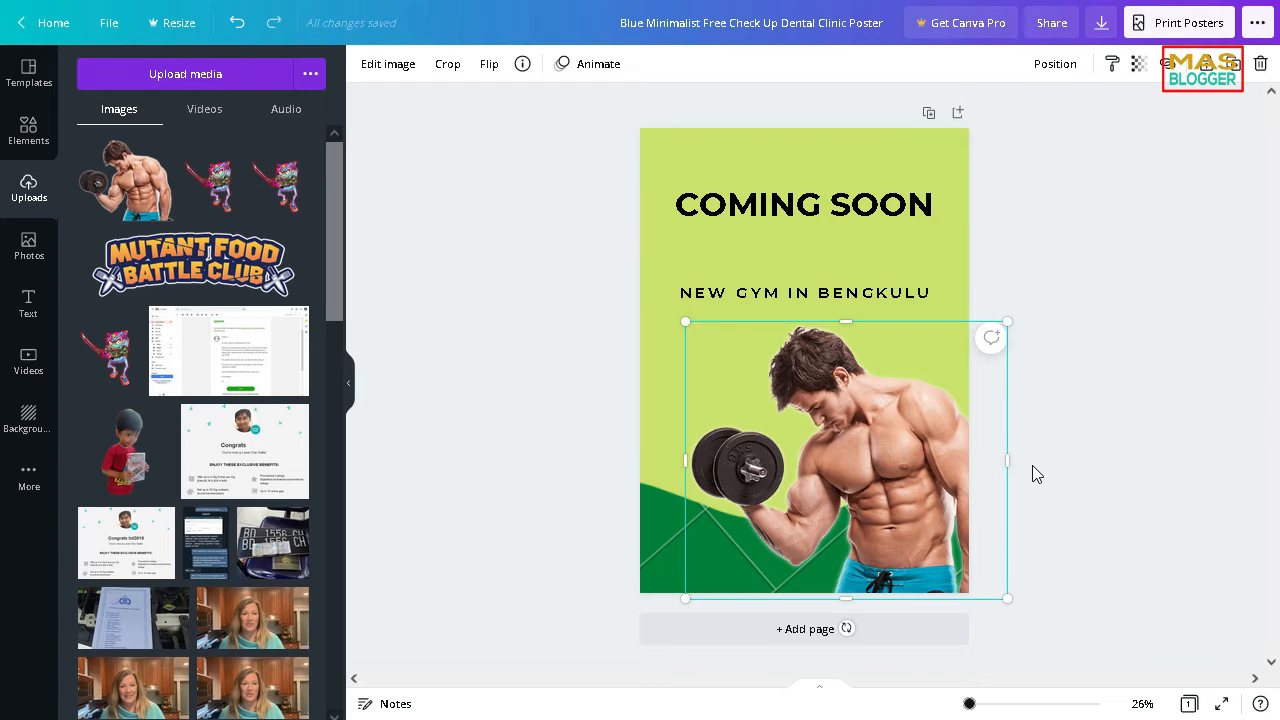
{"action": "mouse_move", "coordinate": [686, 29]}
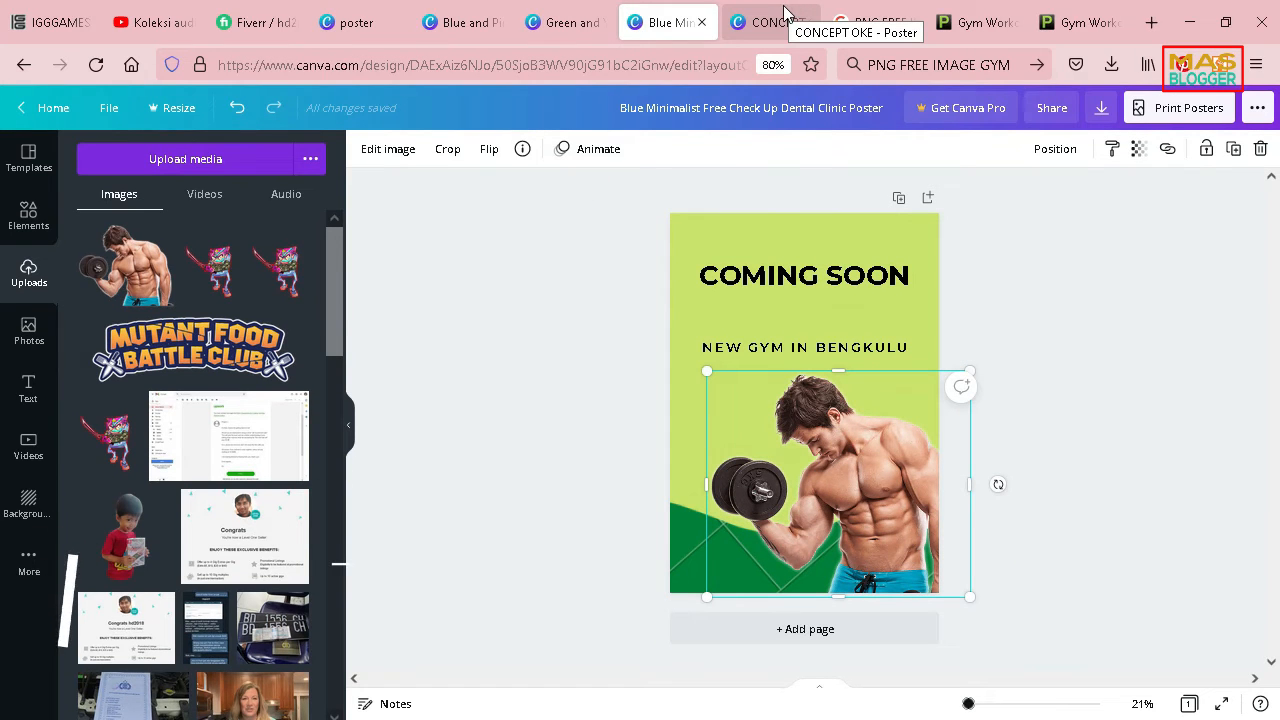
{"action": "left_click", "coordinate": [597, 14]}
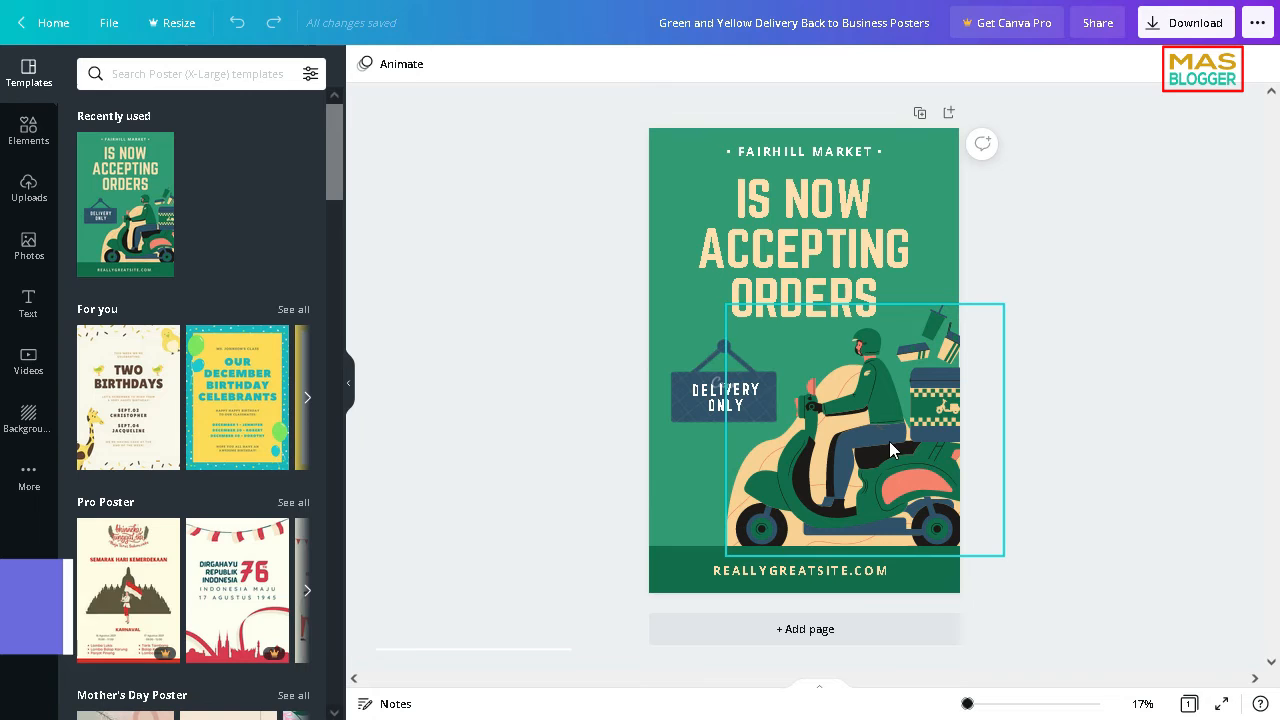
{"action": "left_click", "coordinate": [888, 441]}
{"action": "key", "text": "Delete"}
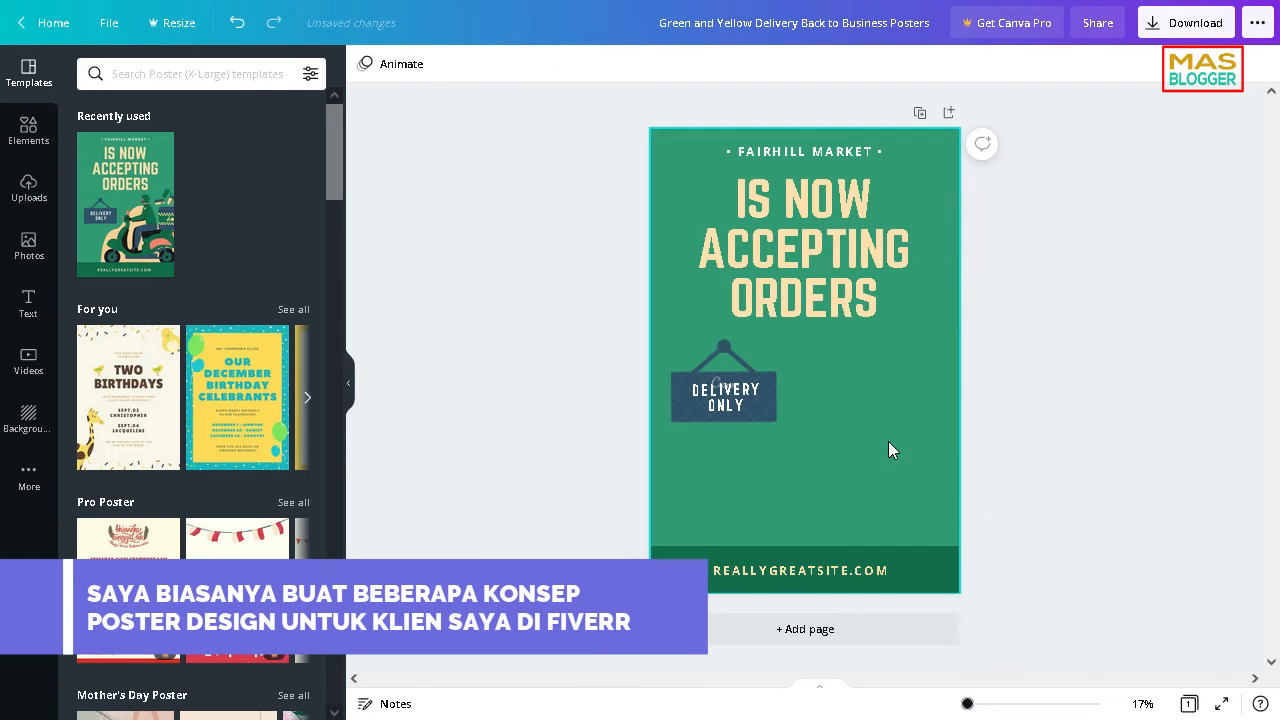
Step: Upload the bodybuilder image pngaaa.com-2206726.png from the Download Here folder for use in the green delivery poster
{"action": "key", "text": "super"}
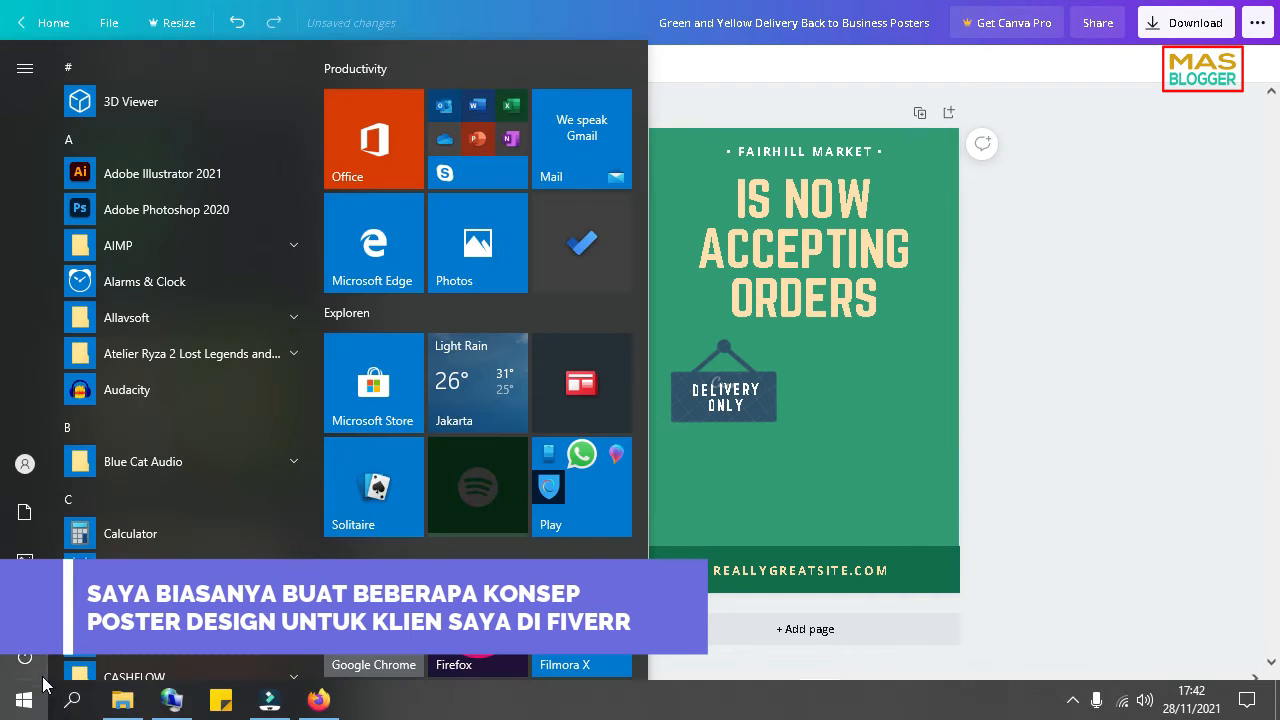
{"action": "left_click", "coordinate": [124, 706]}
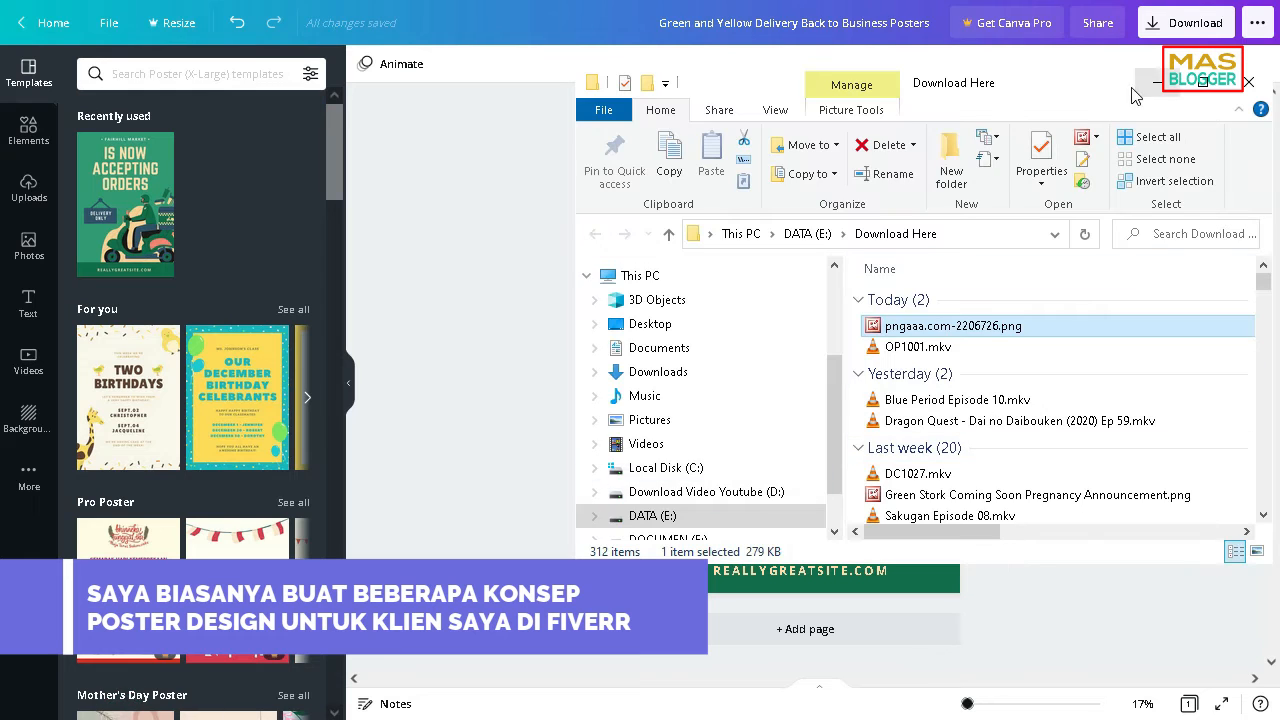
{"action": "left_click_drag", "start_coordinate": [975, 330], "coordinate": [457, 306]}
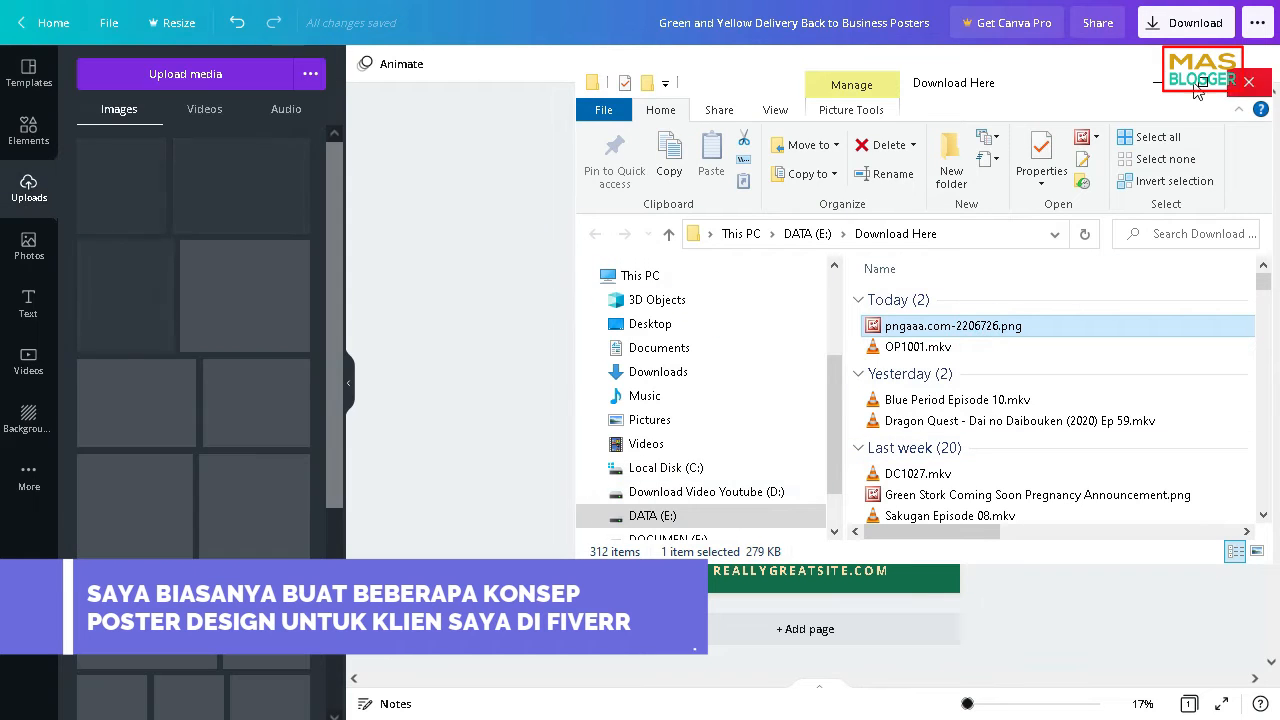
{"action": "left_click", "coordinate": [1159, 85]}
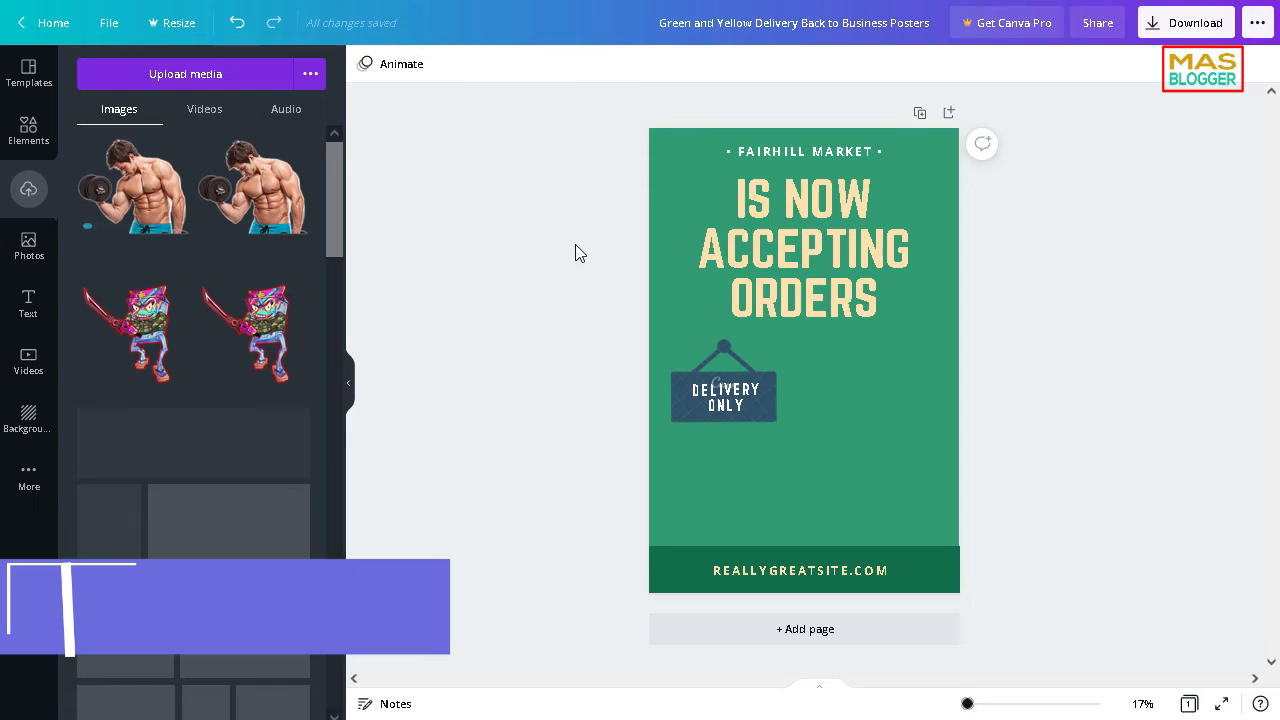
Step: Add the uploaded bodybuilder image to the poster and delete the "DELIVERY ONLY" sign text
{"action": "left_click", "coordinate": [257, 208]}
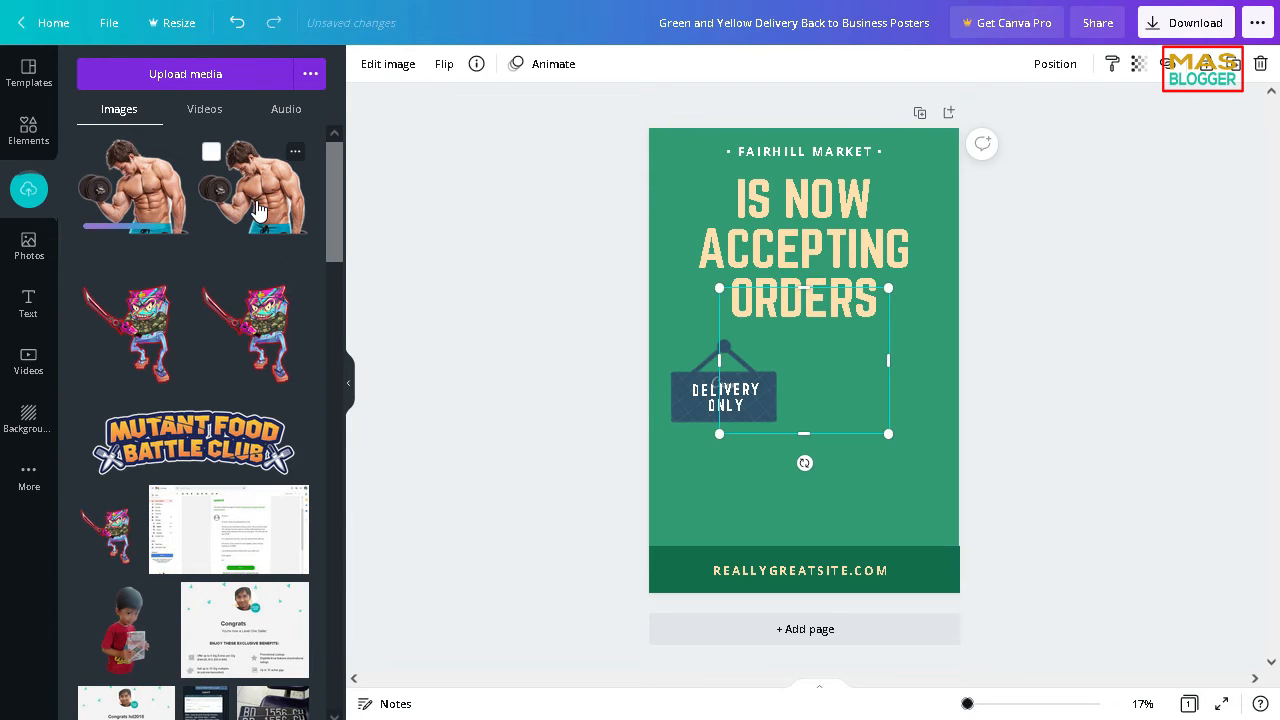
{"action": "left_click", "coordinate": [678, 405]}
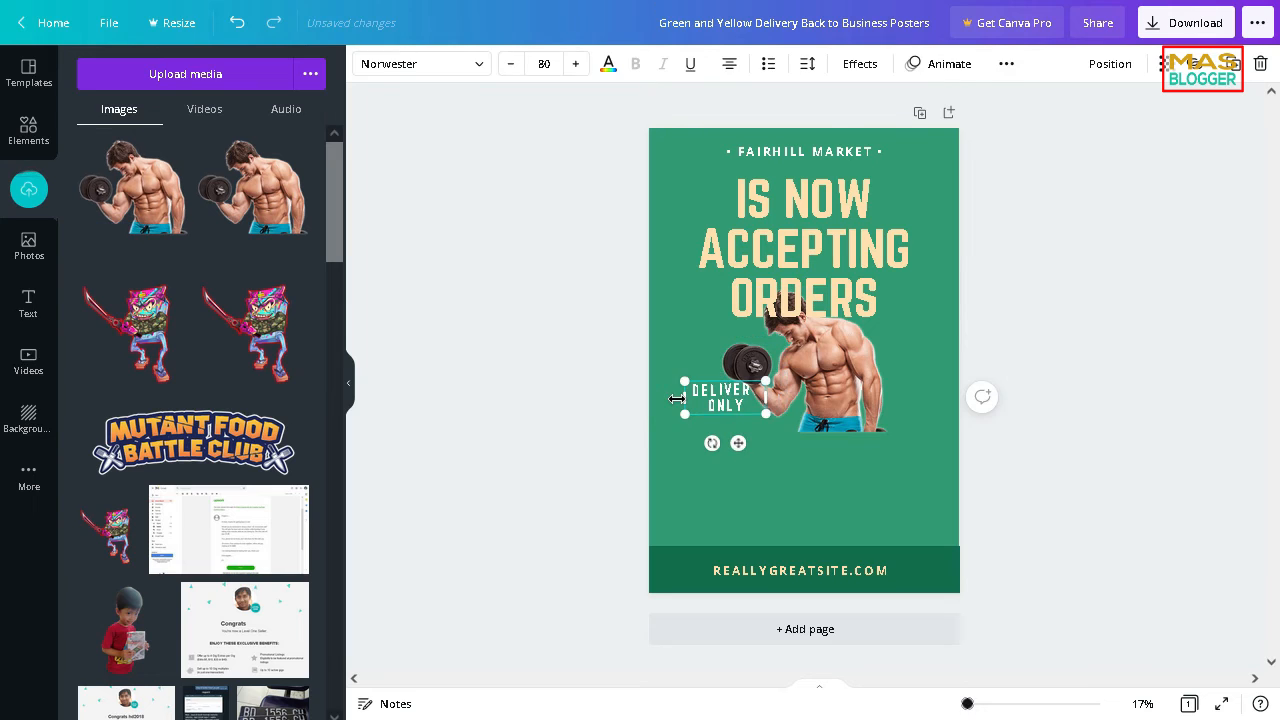
{"action": "key", "text": "Delete"}
Step: Enlarge the bodybuilder image to about 24.1 by 20.7 and position it below the headline, reaching the poster's bottom edge
{"action": "left_click", "coordinate": [835, 422]}
{"action": "left_click_drag", "start_coordinate": [892, 440], "coordinate": [989, 609]}
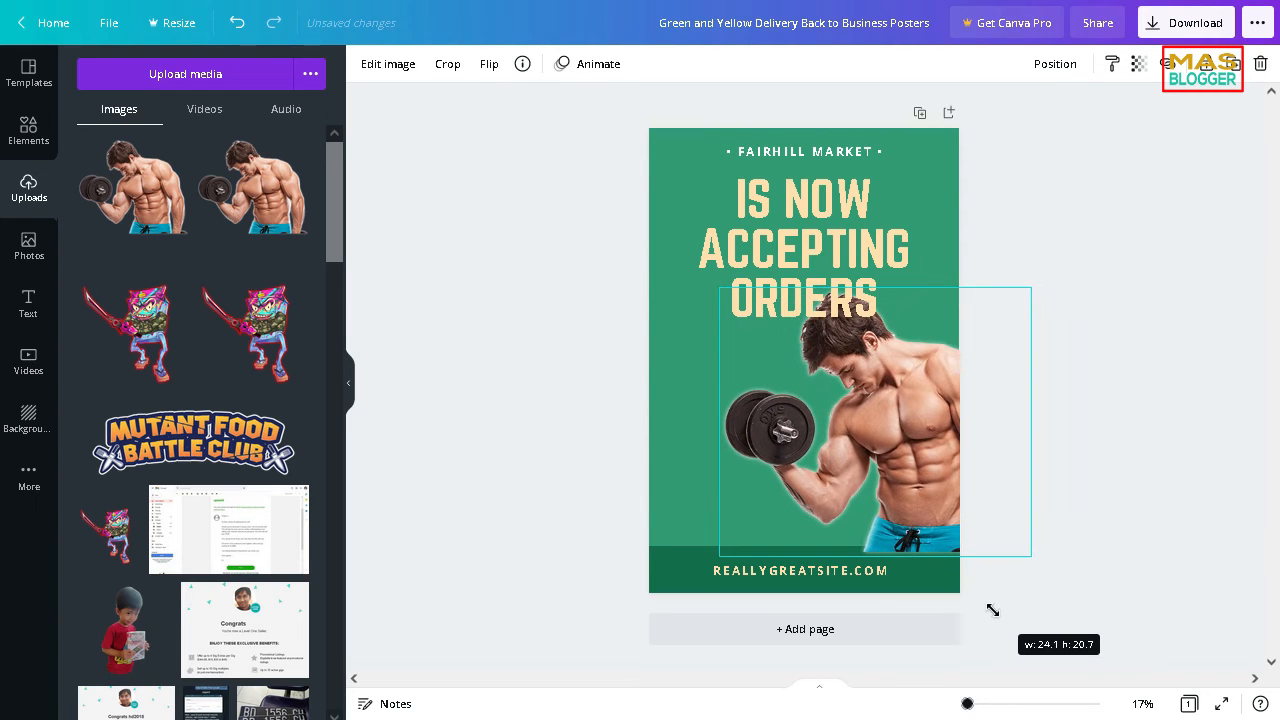
{"action": "left_click_drag", "start_coordinate": [904, 448], "coordinate": [864, 476]}
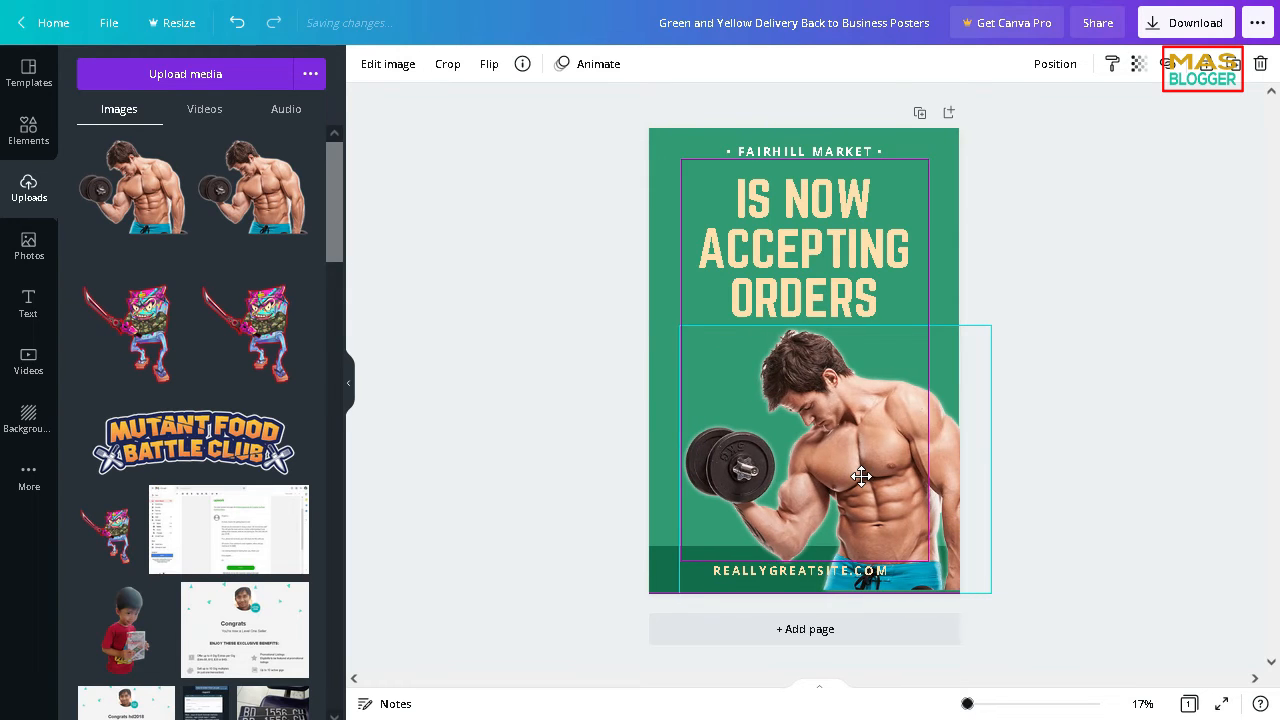
Step: Change the website text in the footer to "MASBLOGGEROKE.COM"
{"action": "double_click", "coordinate": [779, 578]}
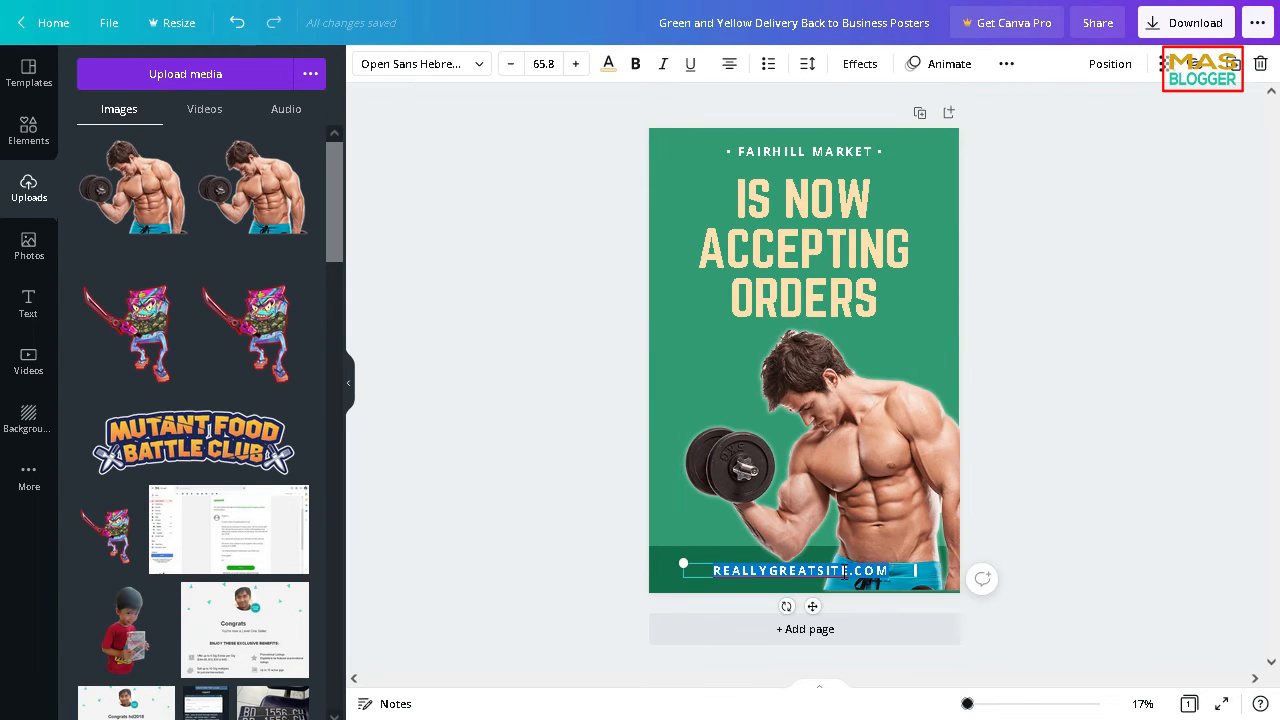
{"action": "left_click", "coordinate": [711, 572]}
{"action": "left_click_drag", "start_coordinate": [711, 569], "coordinate": [800, 570]}
{"action": "type", "text": "MASBLOGGEROKE"}
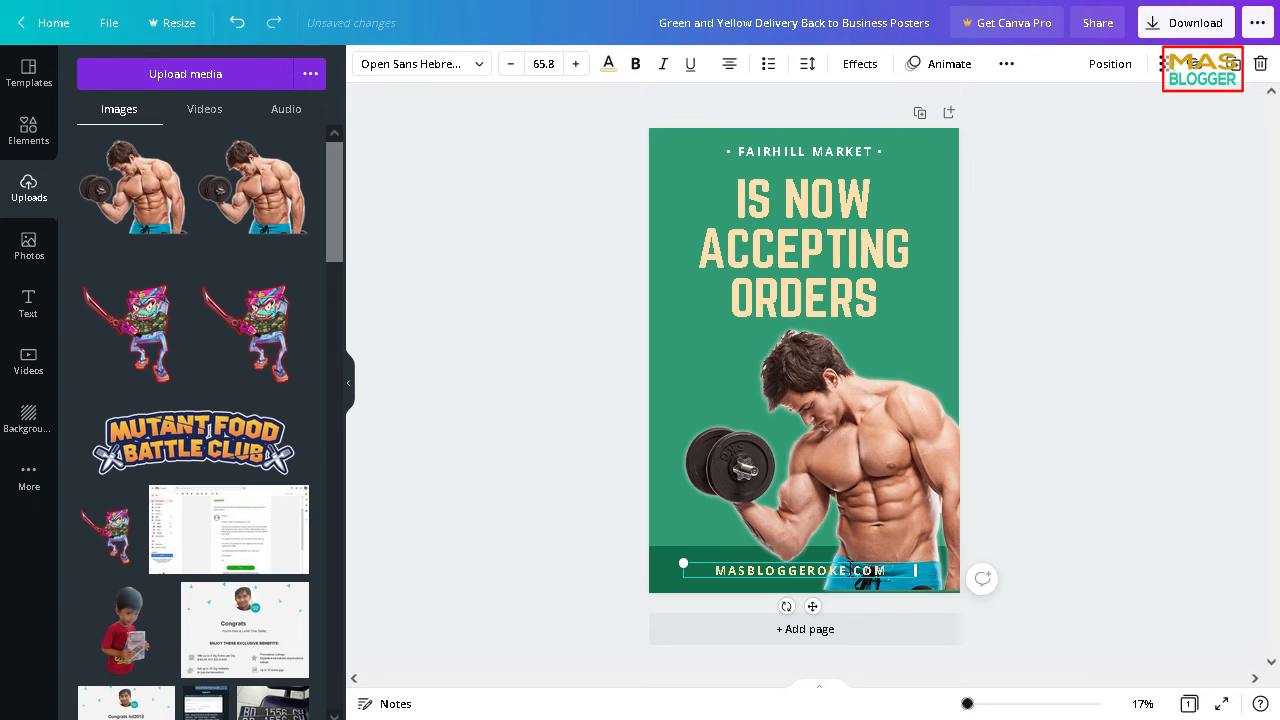
{"action": "left_click", "coordinate": [503, 378]}
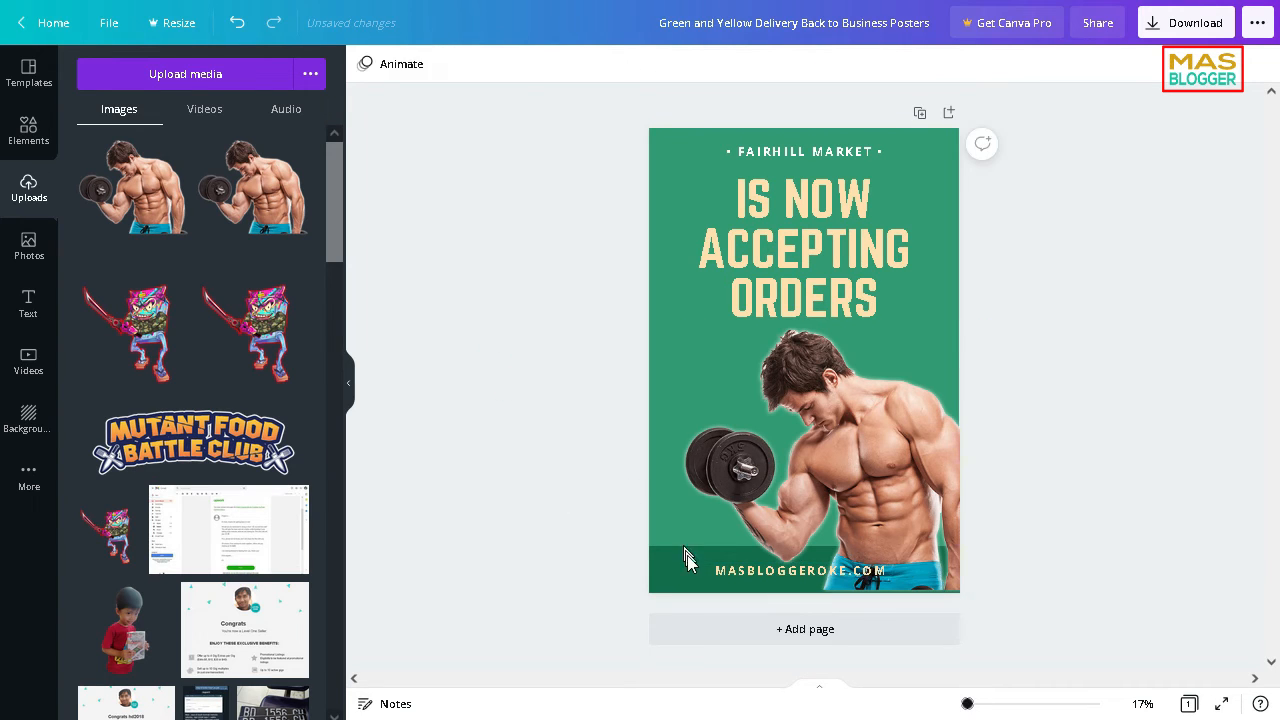
Step: Replace the "IS NOW ACCEPTING ORDERS" headline with "KUAT BEROTOT YOK KITA NGEGIM DISINI"
{"action": "double_click", "coordinate": [890, 292]}
{"action": "type", "text": "KUAT"}
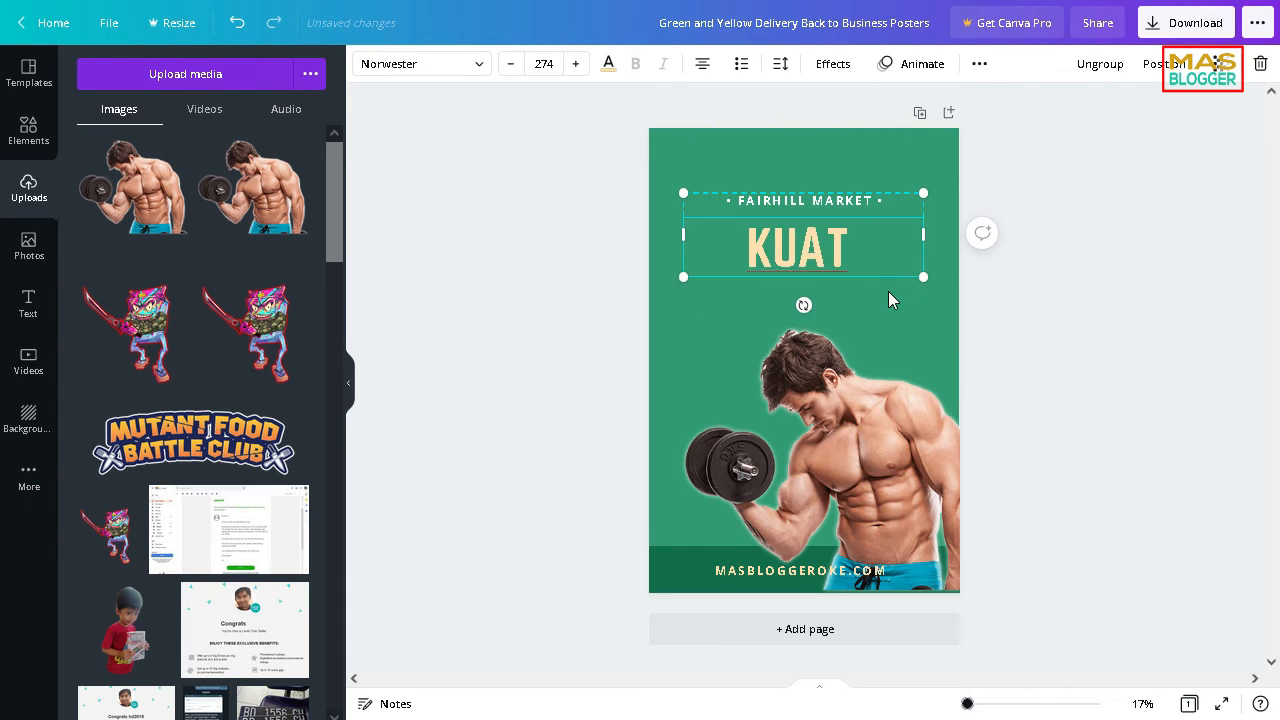
{"action": "type", "text": " BEROTO"}
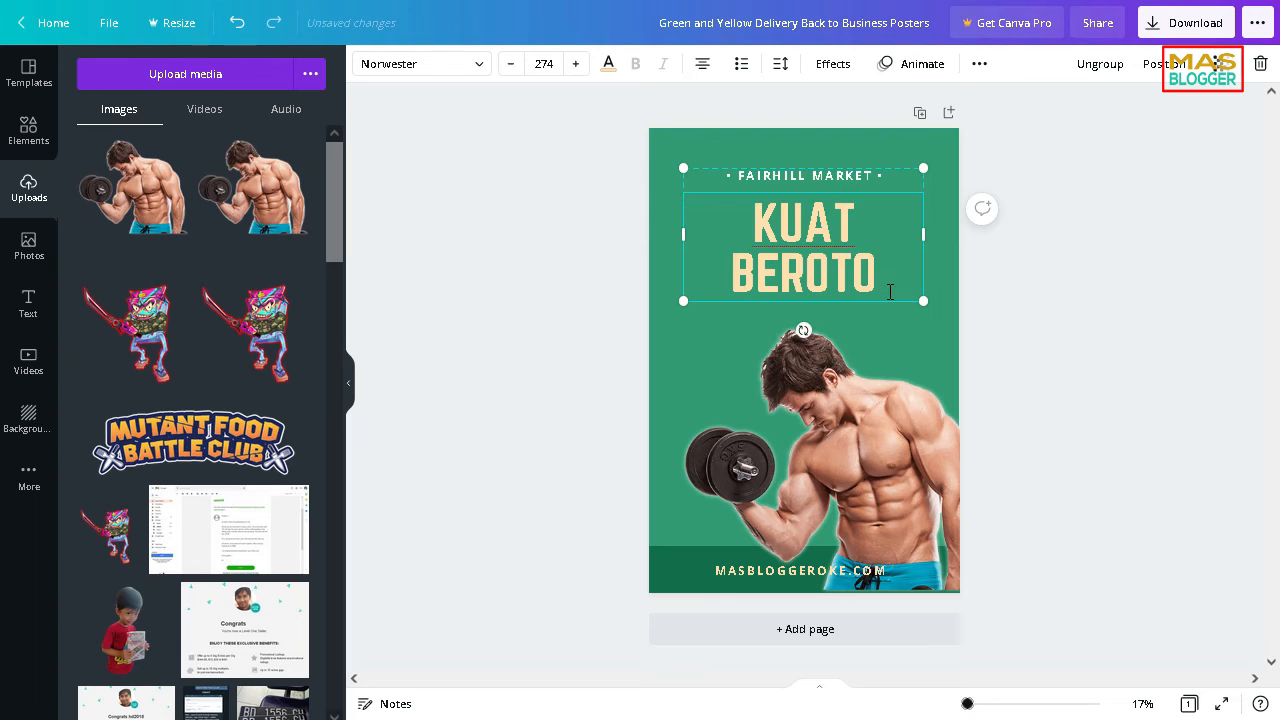
{"action": "type", "text": "T"}
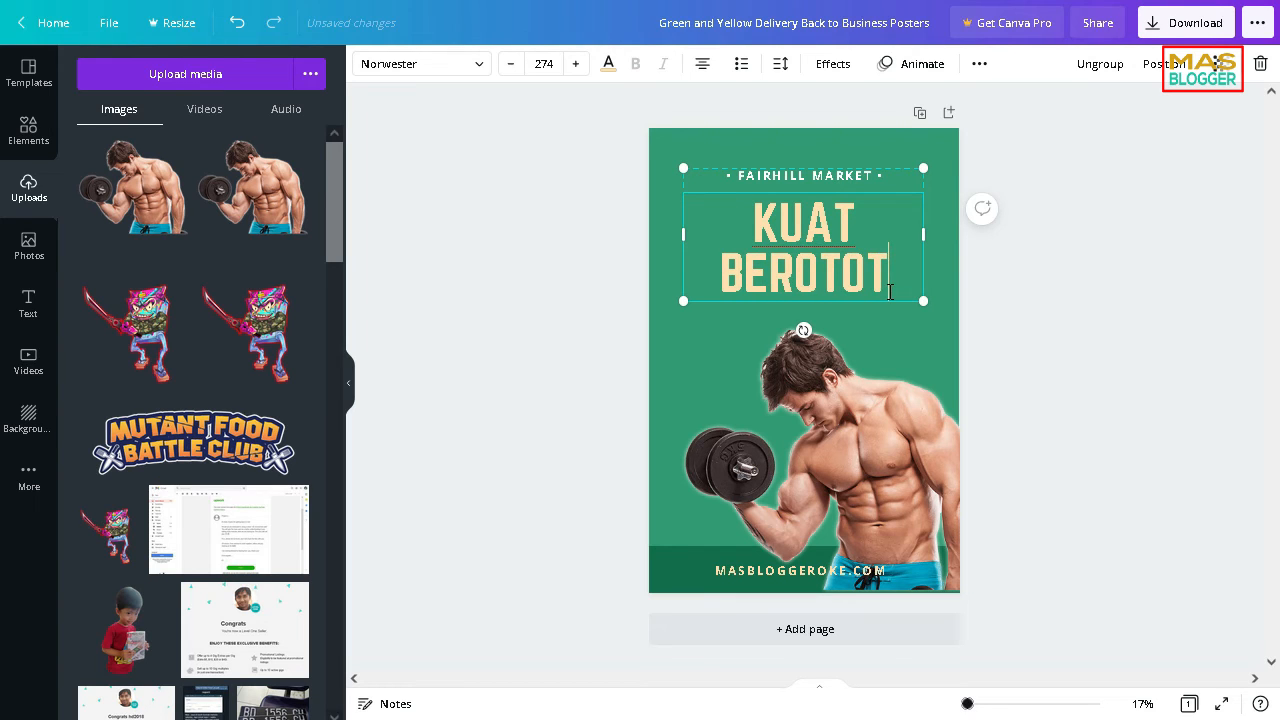
{"action": "type", "text": " YOK"}
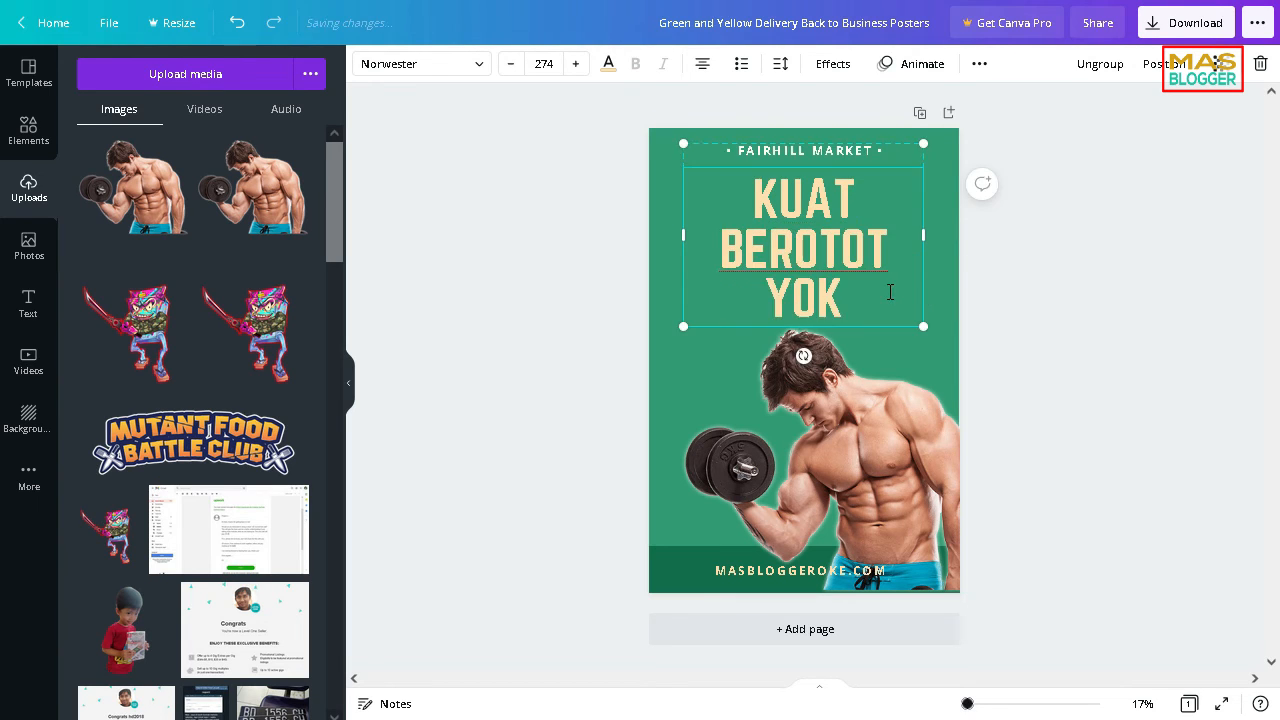
{"action": "type", "text": " KITA NG"}
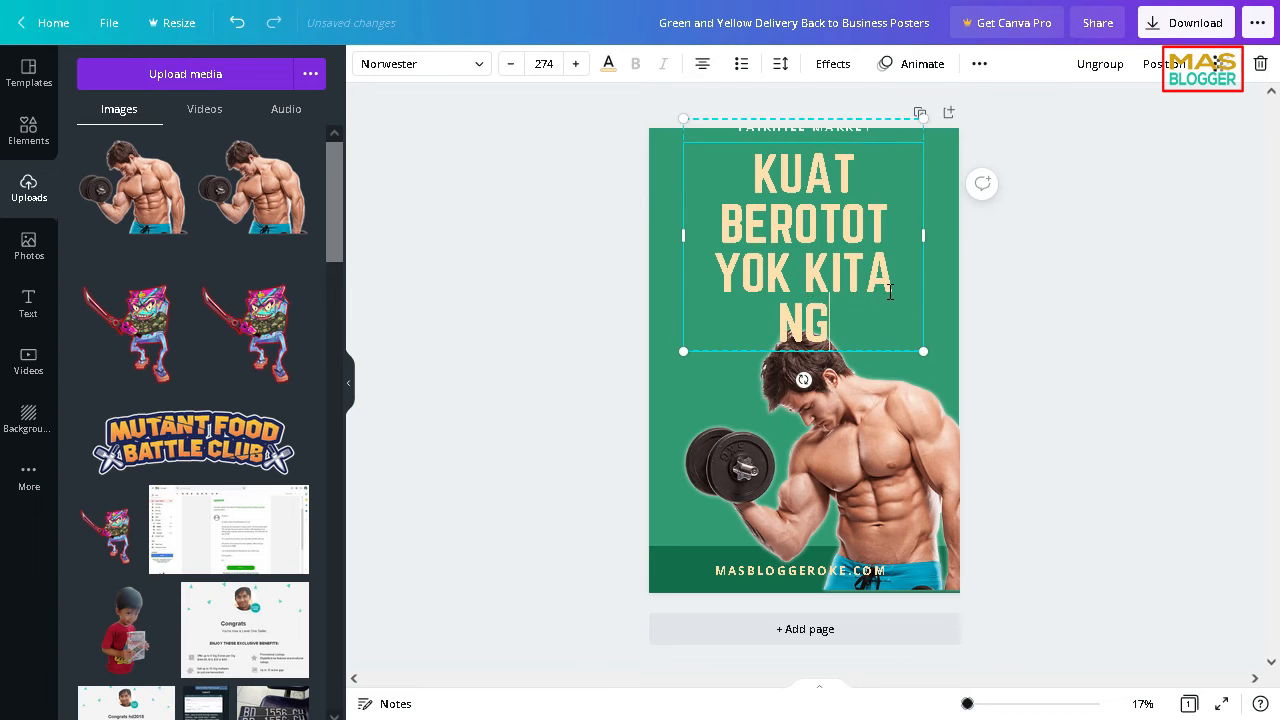
{"action": "type", "text": "IM"}
{"action": "key", "text": "BackSpace"}
{"action": "key", "text": "BackSpace"}
{"action": "type", "text": "EGIM DISINI"}
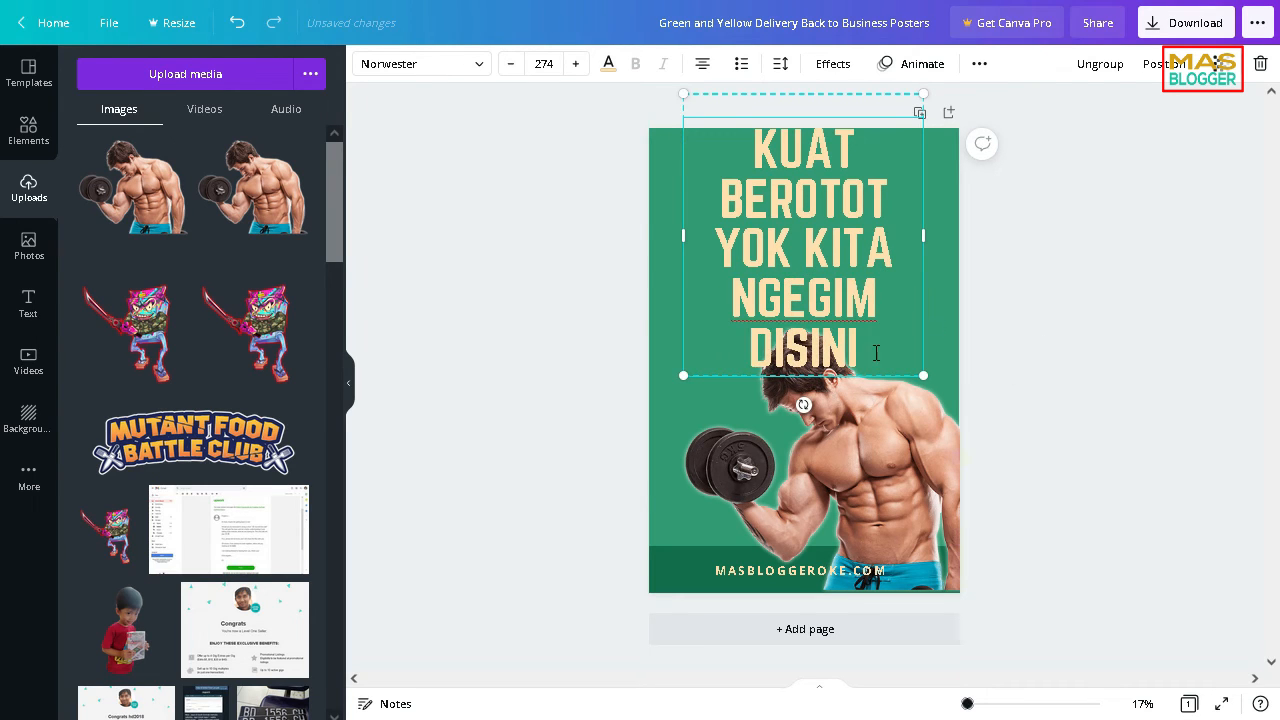
Step: Reduce the whole headline's font size until it fits on three lines above the bodybuilder
{"action": "left_click_drag", "start_coordinate": [875, 351], "coordinate": [679, 132]}
{"action": "left_click", "coordinate": [510, 64]}
{"action": "left_click", "coordinate": [510, 64]}
{"action": "left_click", "coordinate": [510, 64]}
{"action": "left_click", "coordinate": [510, 64]}
{"action": "left_click", "coordinate": [510, 64]}
{"action": "left_click", "coordinate": [510, 64]}
{"action": "left_click", "coordinate": [510, 64]}
{"action": "left_click", "coordinate": [510, 64]}
{"action": "left_click", "coordinate": [510, 64]}
{"action": "left_click", "coordinate": [510, 64]}
{"action": "left_click", "coordinate": [510, 64]}
{"action": "left_click", "coordinate": [510, 64]}
{"action": "left_click", "coordinate": [511, 68]}
{"action": "left_click", "coordinate": [1080, 369]}
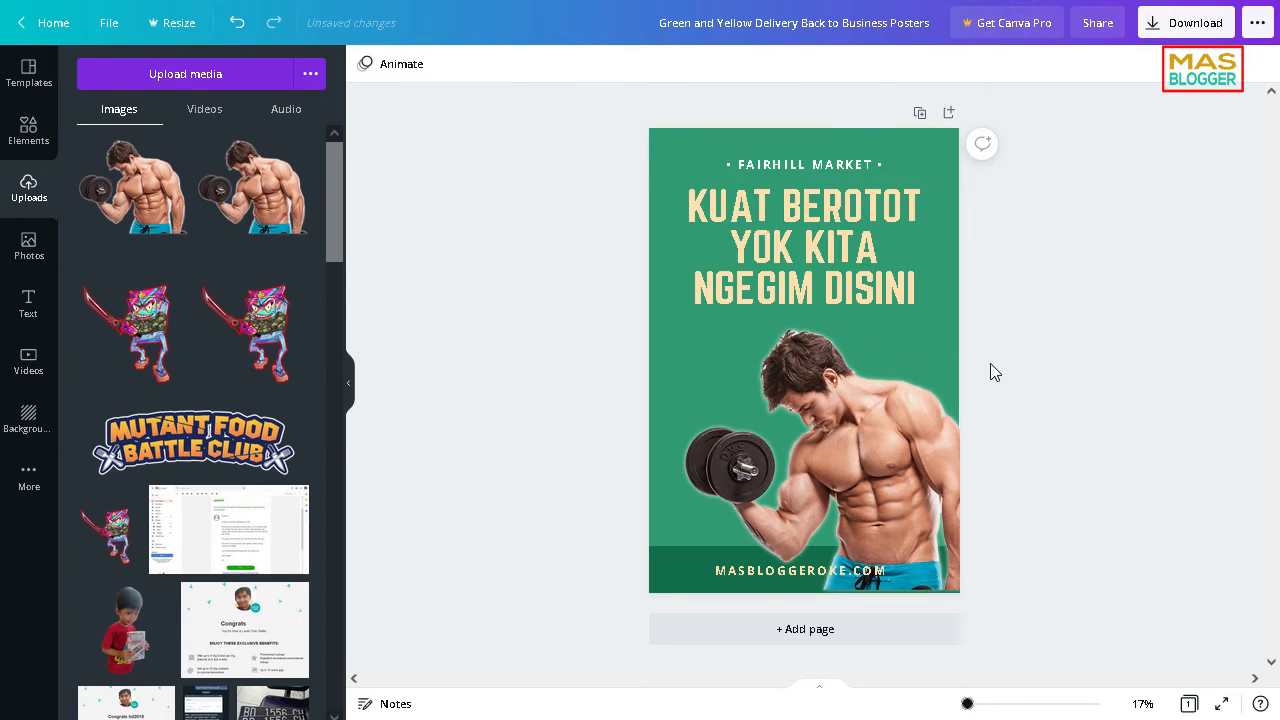
Step: Replace the "FAIRHILL MARKET" line above the headline with "BUAT LELAKI SEJATI"
{"action": "left_click", "coordinate": [832, 172]}
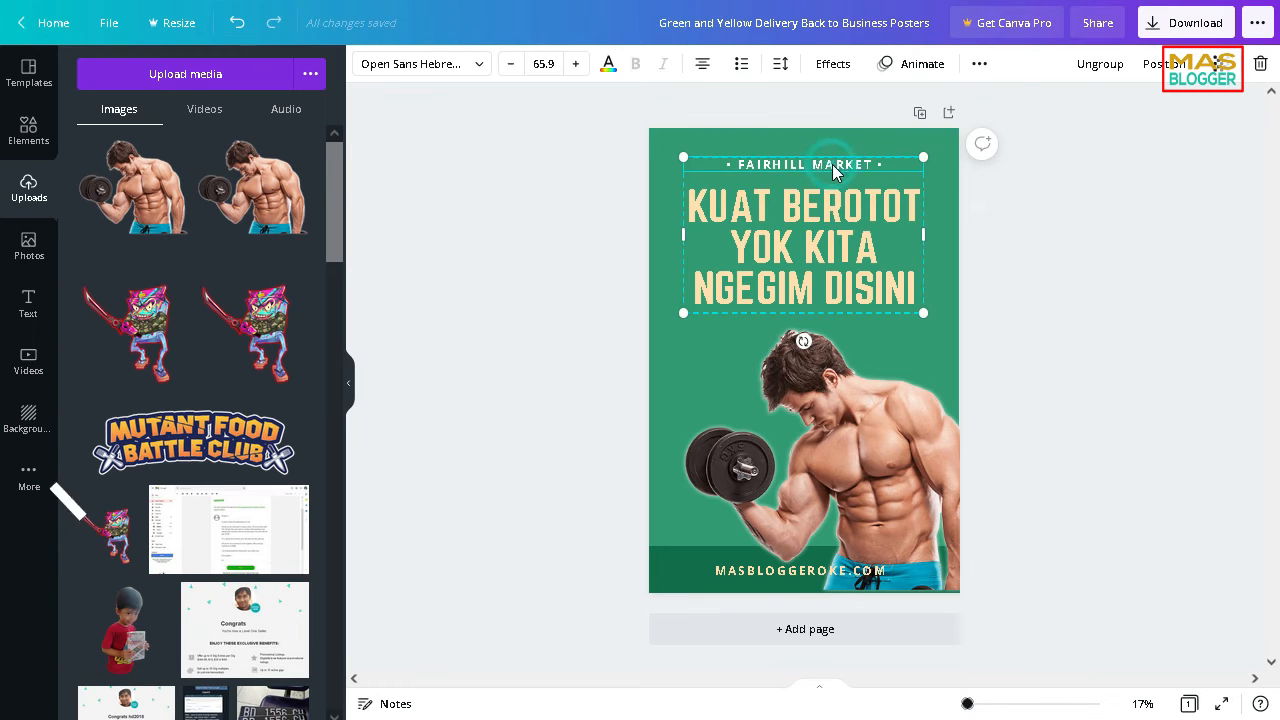
{"action": "triple_click", "coordinate": [832, 165]}
{"action": "type", "text": "BUAT"}
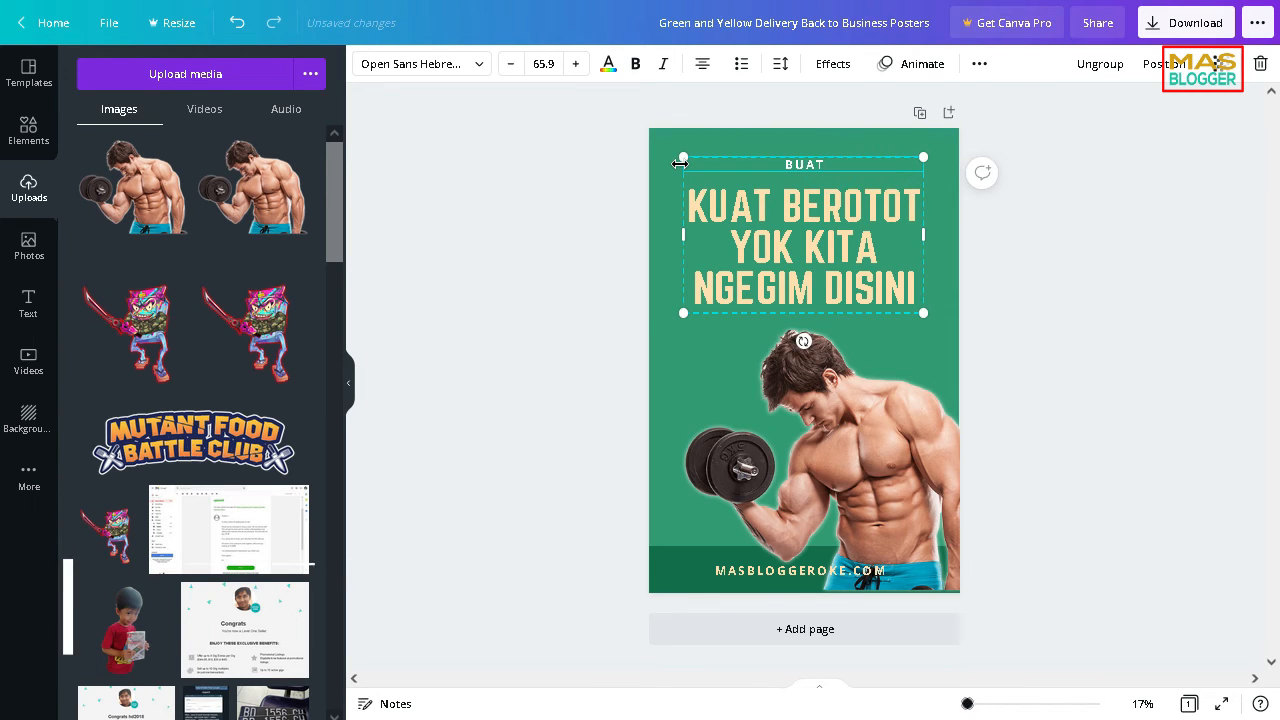
{"action": "type", "text": " LELAKI"}
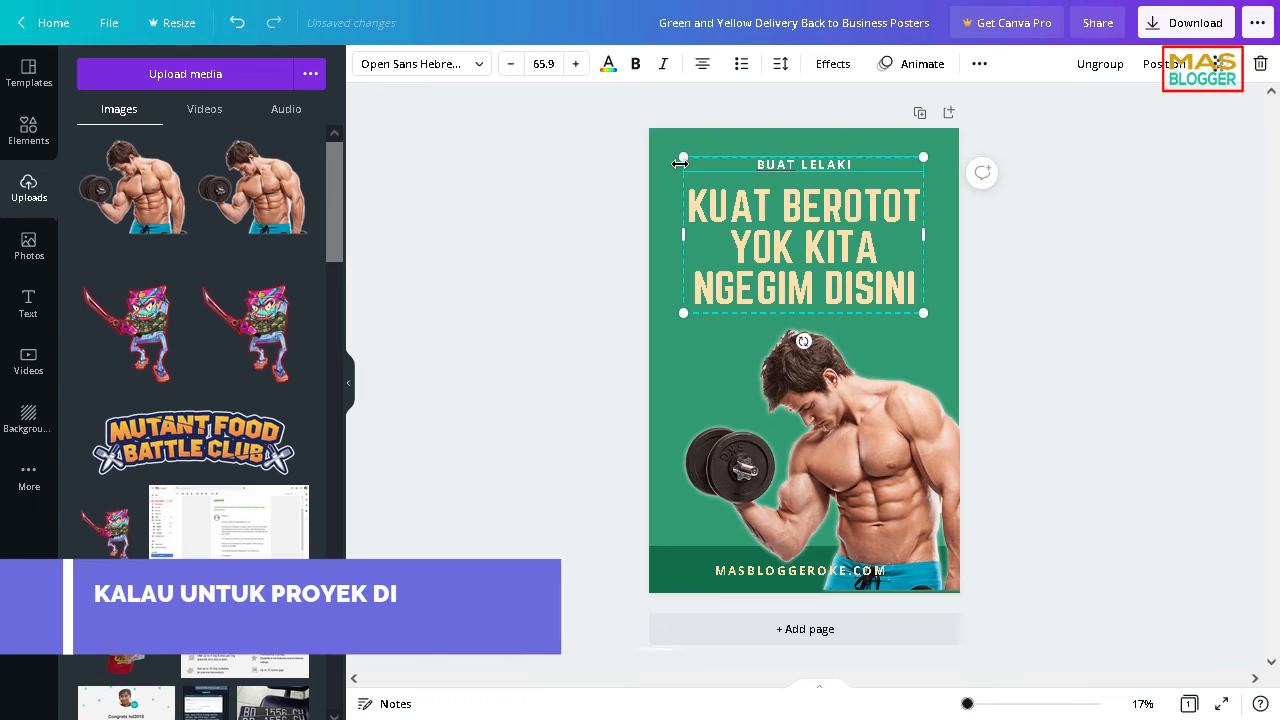
{"action": "type", "text": " SEJATI"}
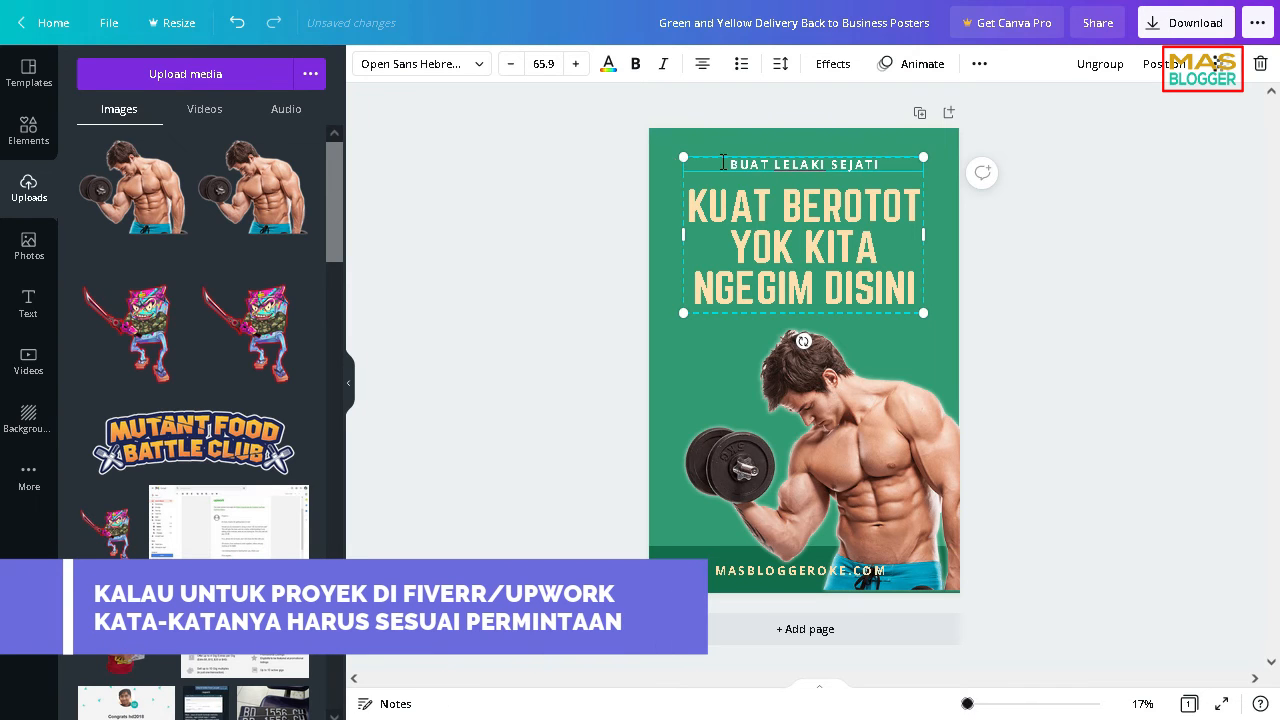
{"action": "left_click", "coordinate": [1100, 335]}
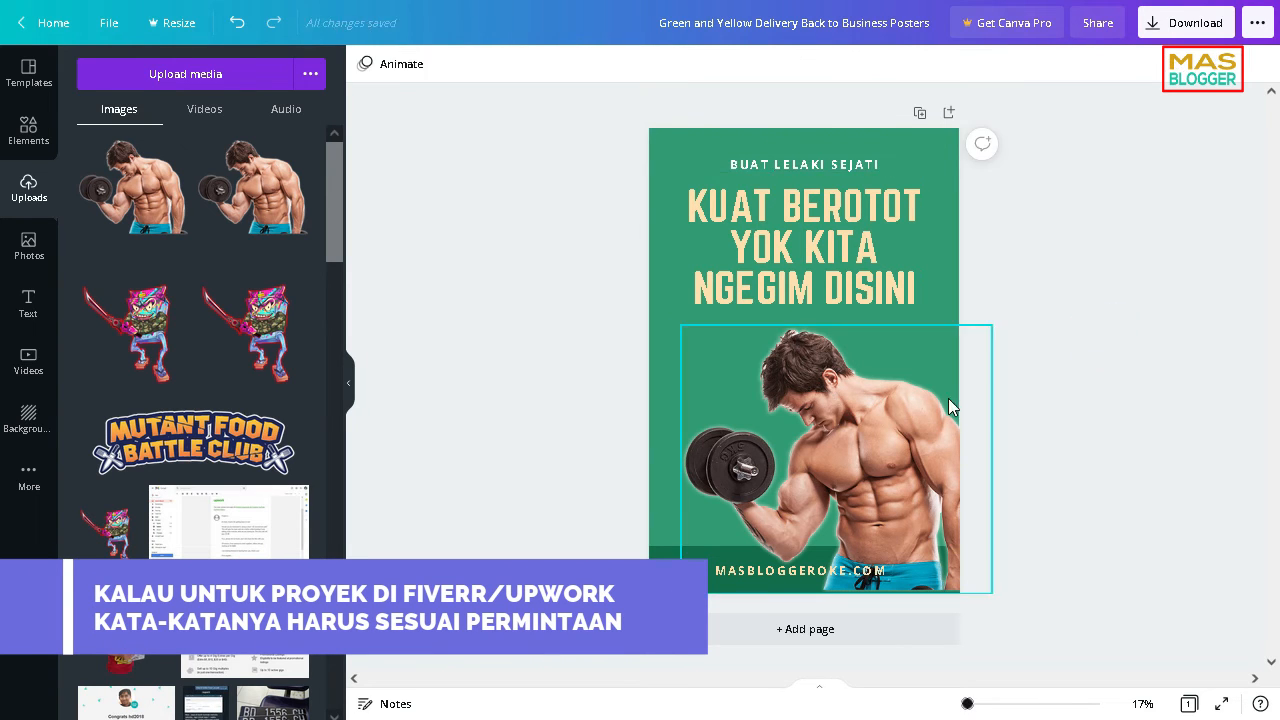
Step: Change the poster's green background to the light purple default color
{"action": "left_click", "coordinate": [673, 236]}
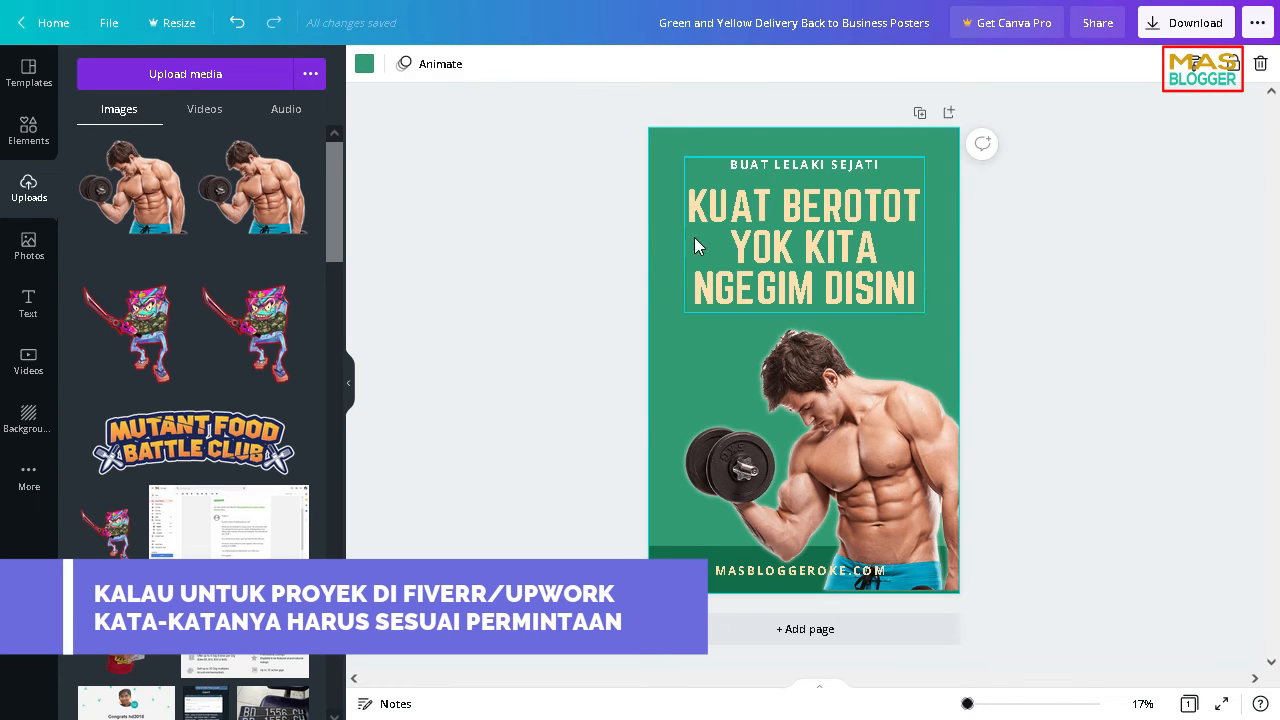
{"action": "left_click", "coordinate": [364, 63]}
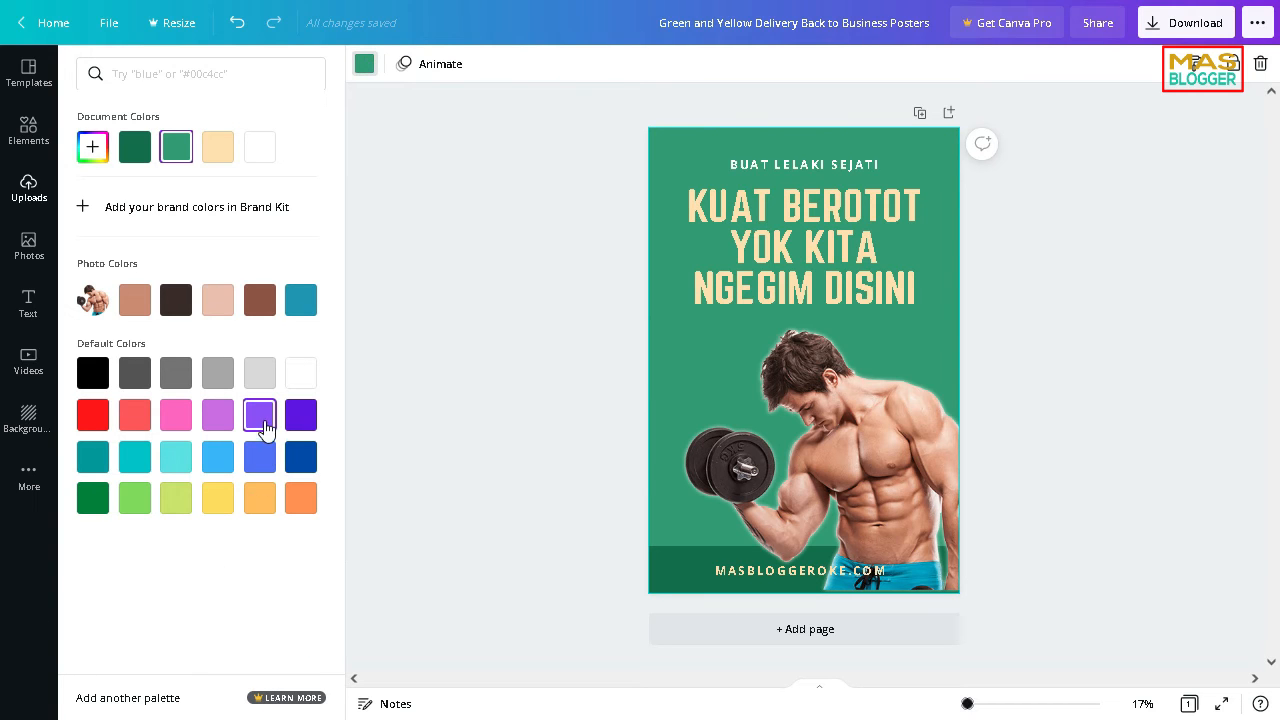
{"action": "left_click", "coordinate": [259, 414]}
{"action": "left_click", "coordinate": [1132, 585]}
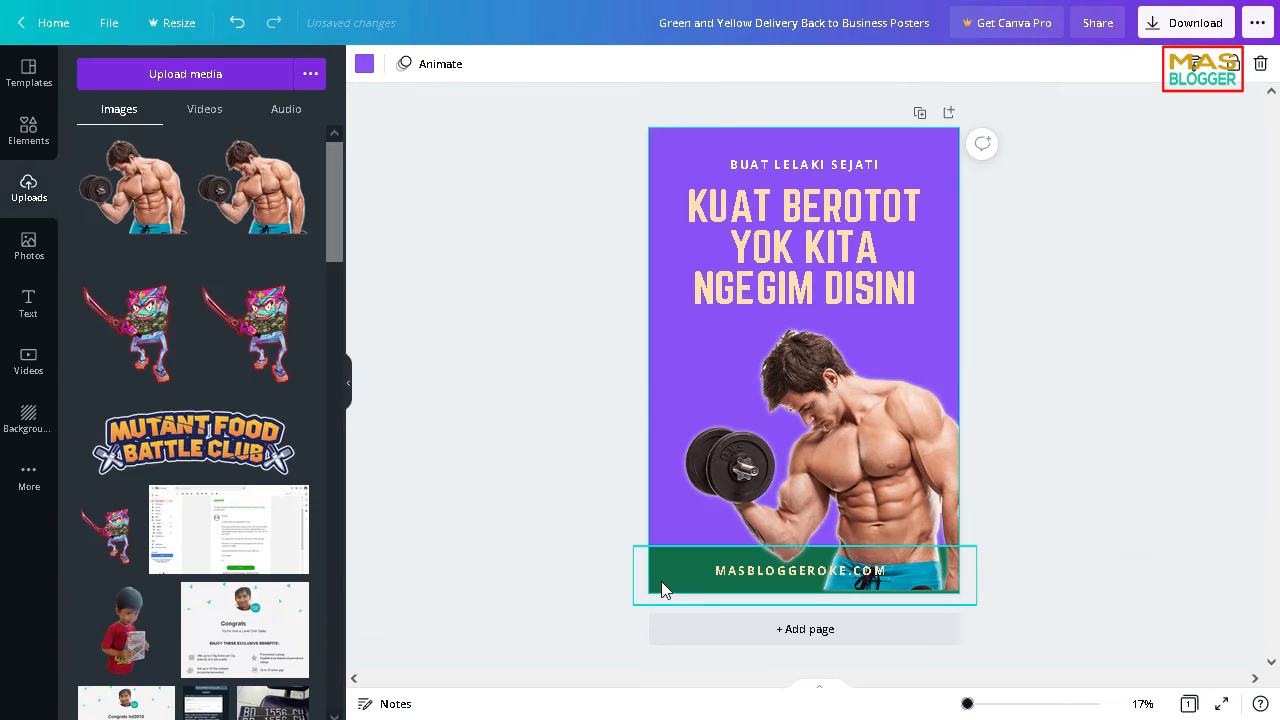
Step: Recolor the green footer band behind the website text with the darker violet default color
{"action": "left_click", "coordinate": [661, 566]}
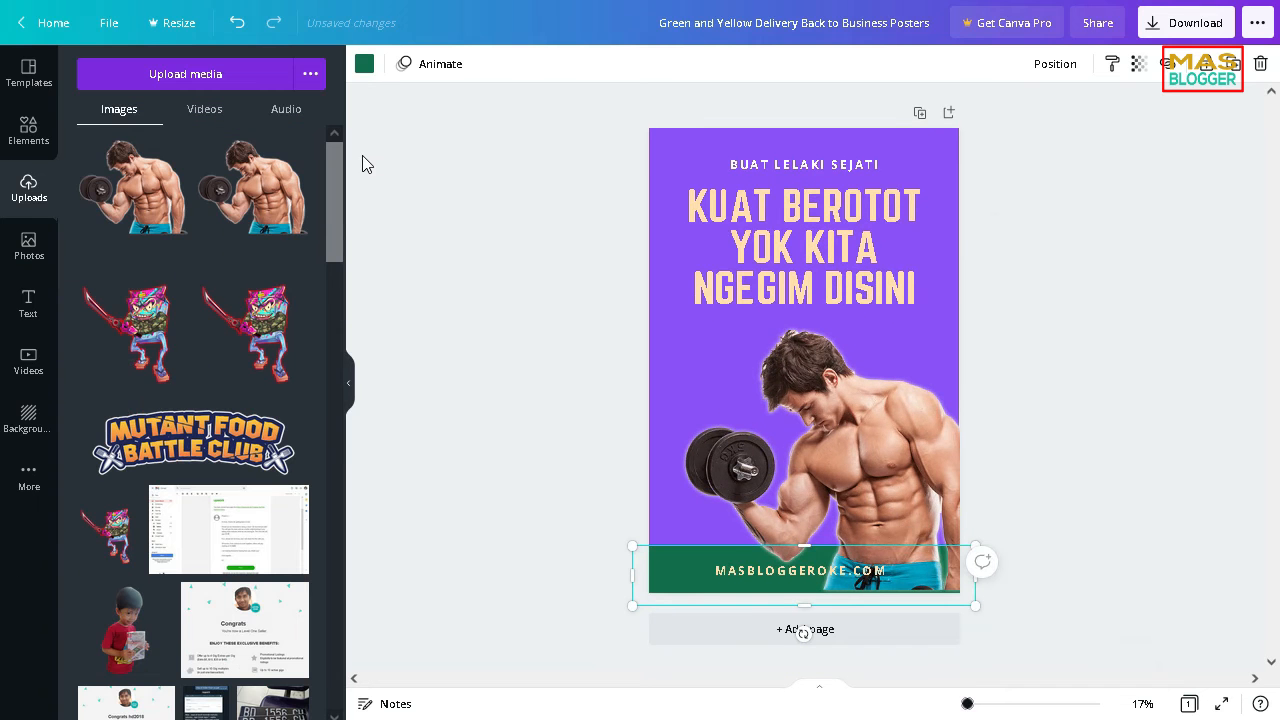
{"action": "left_click", "coordinate": [364, 67]}
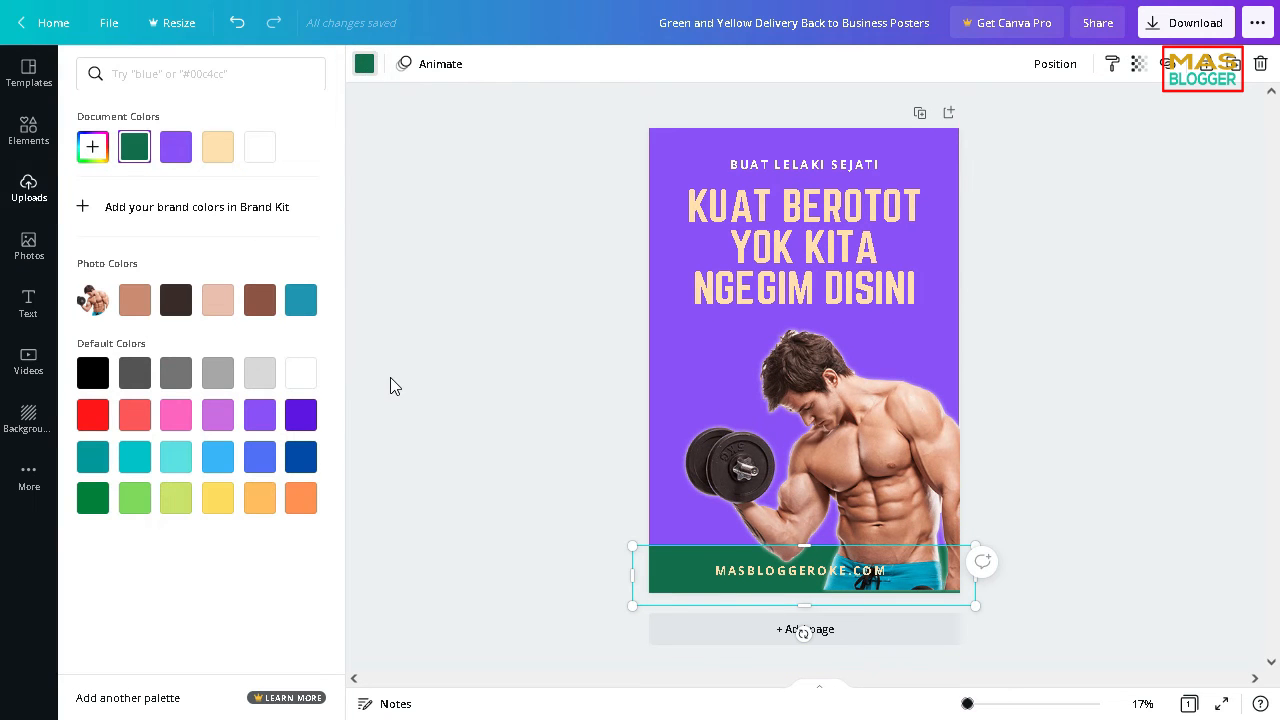
{"action": "left_click", "coordinate": [260, 415]}
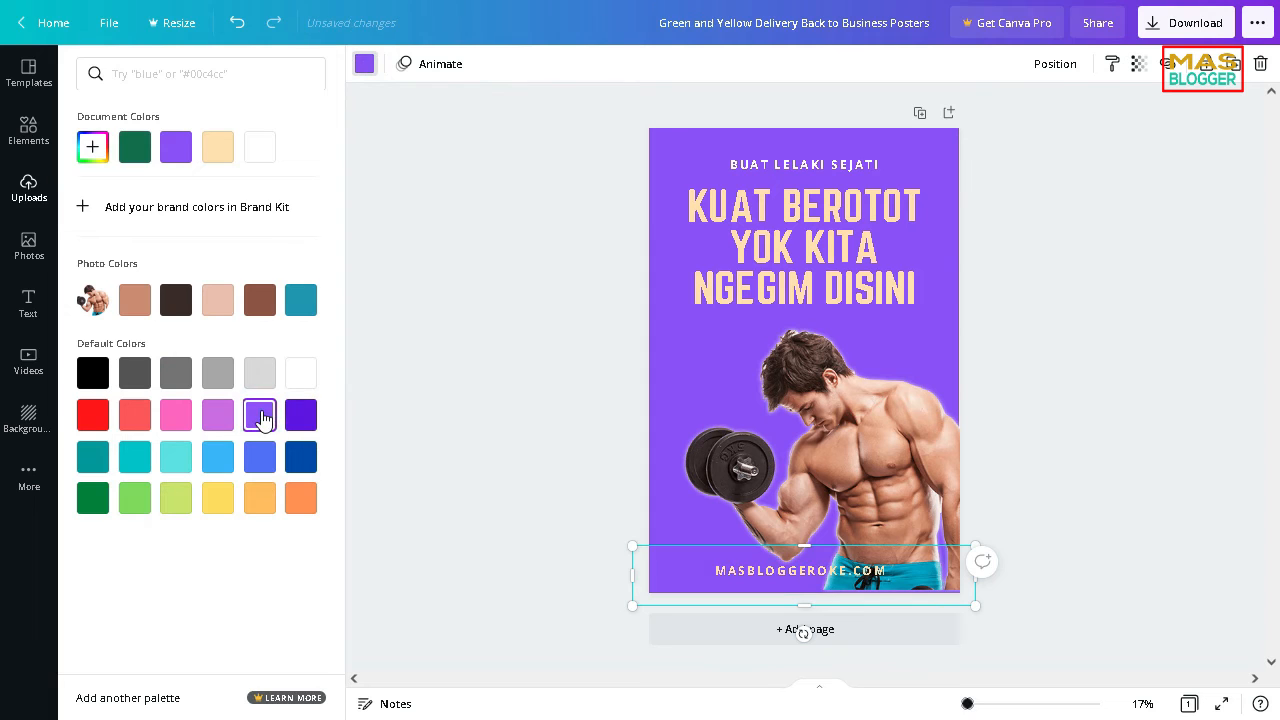
{"action": "left_click", "coordinate": [301, 416]}
{"action": "left_click", "coordinate": [1120, 460]}
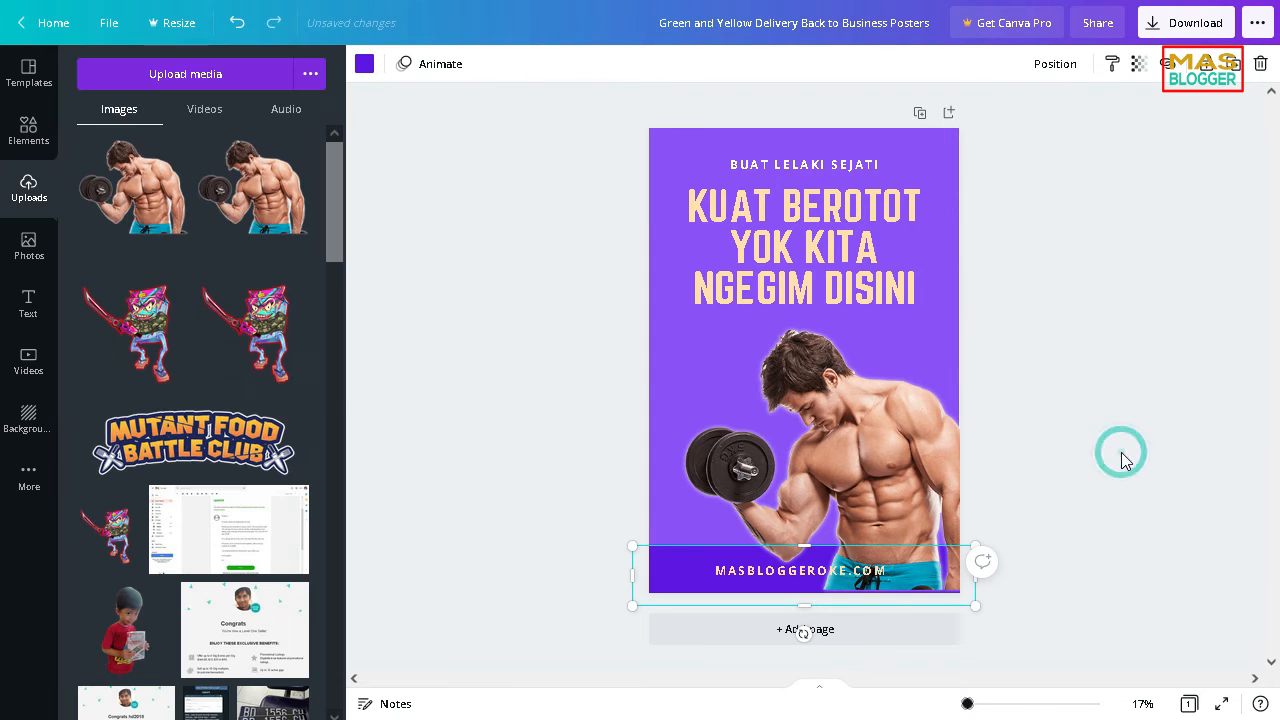
{"action": "left_click", "coordinate": [463, 363]}
Step: Enlarge the bodybuilder image slightly so that it extends past the poster's bottom edge
{"action": "left_click", "coordinate": [912, 499]}
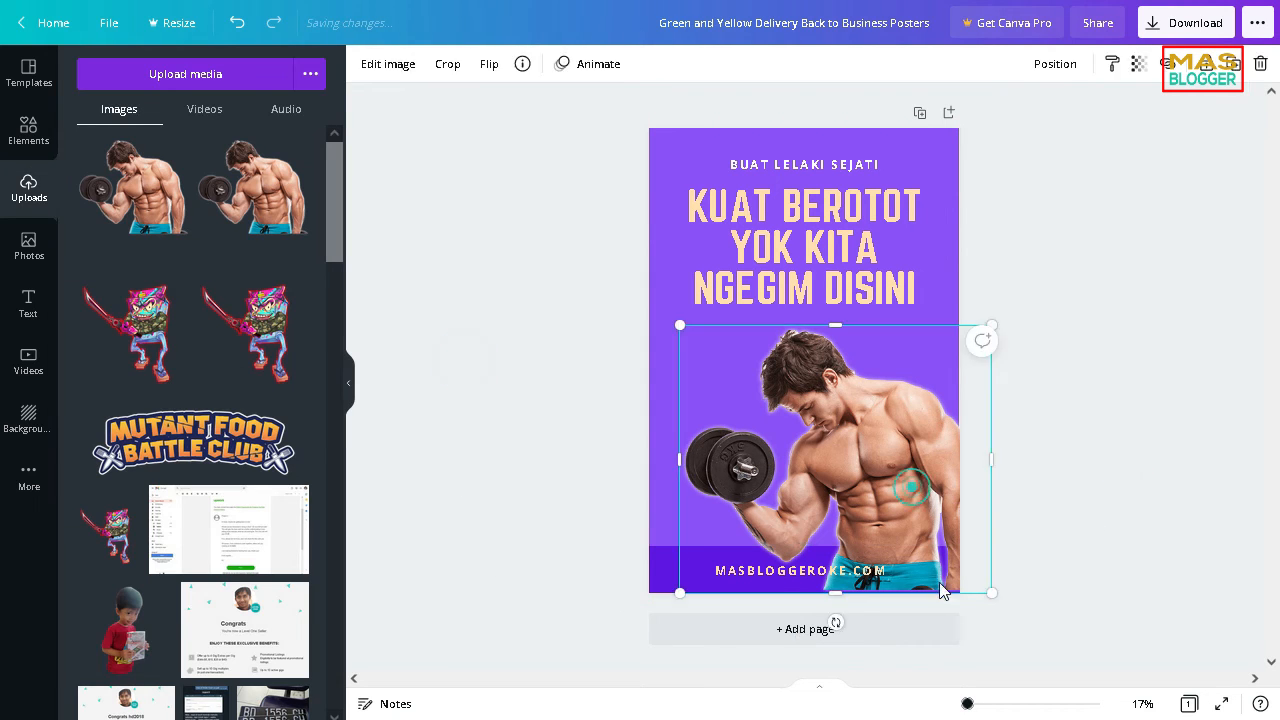
{"action": "mouse_move", "coordinate": [999, 600]}
{"action": "left_mouse_down"}
{"action": "mouse_move", "coordinate": [1006, 622]}
{"action": "mouse_move", "coordinate": [1004, 606]}
{"action": "left_mouse_up"}
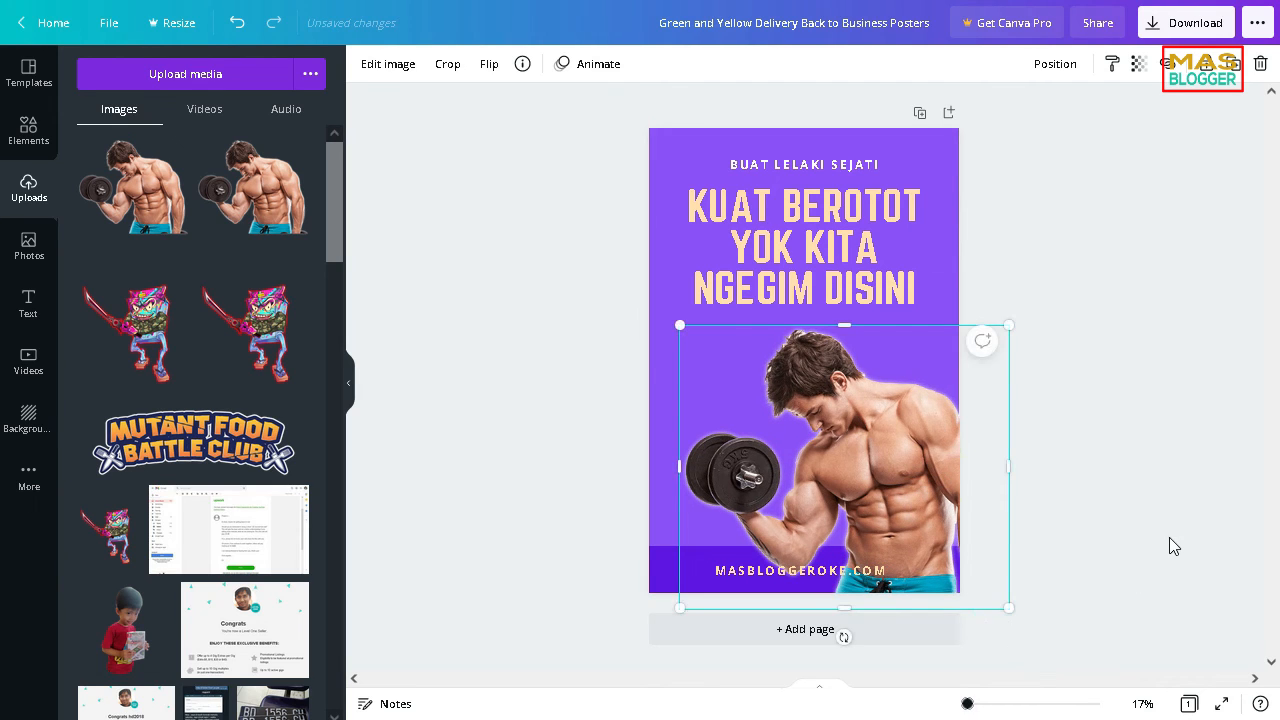
{"action": "left_click", "coordinate": [1170, 540]}
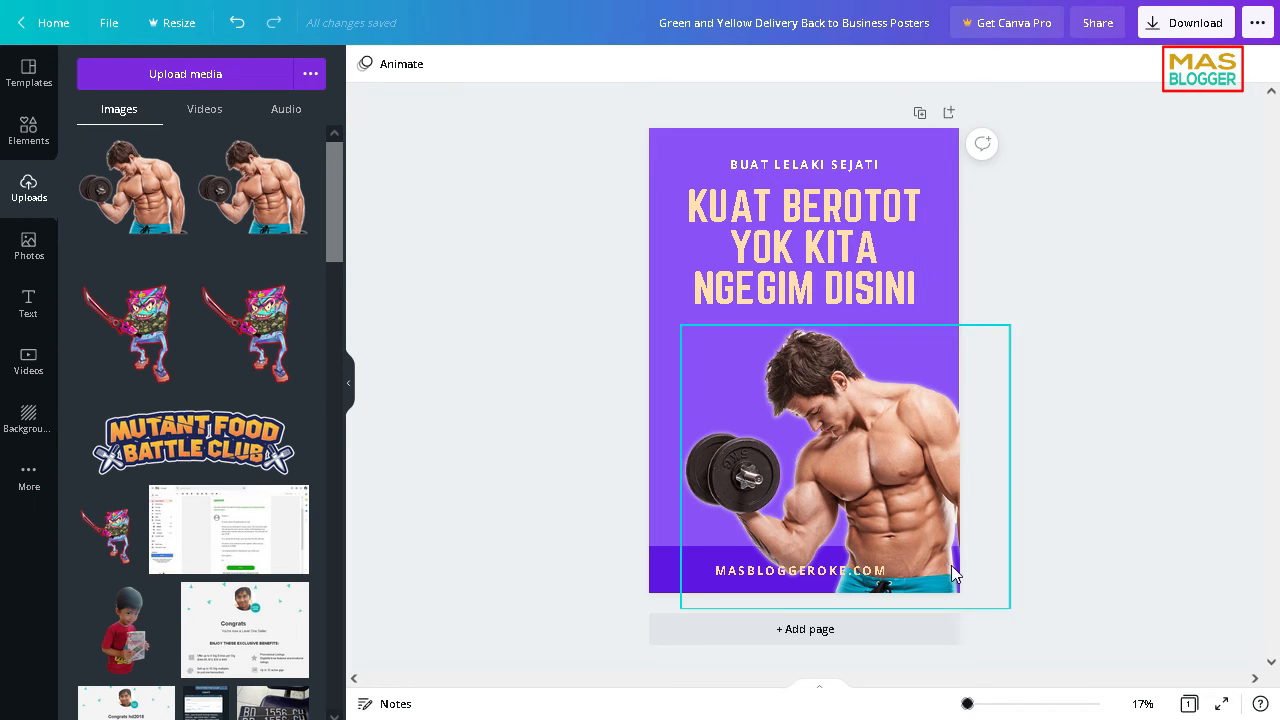
Step: Add a circular frame from the elements library over the bodybuilder image
{"action": "left_click", "coordinate": [27, 128]}
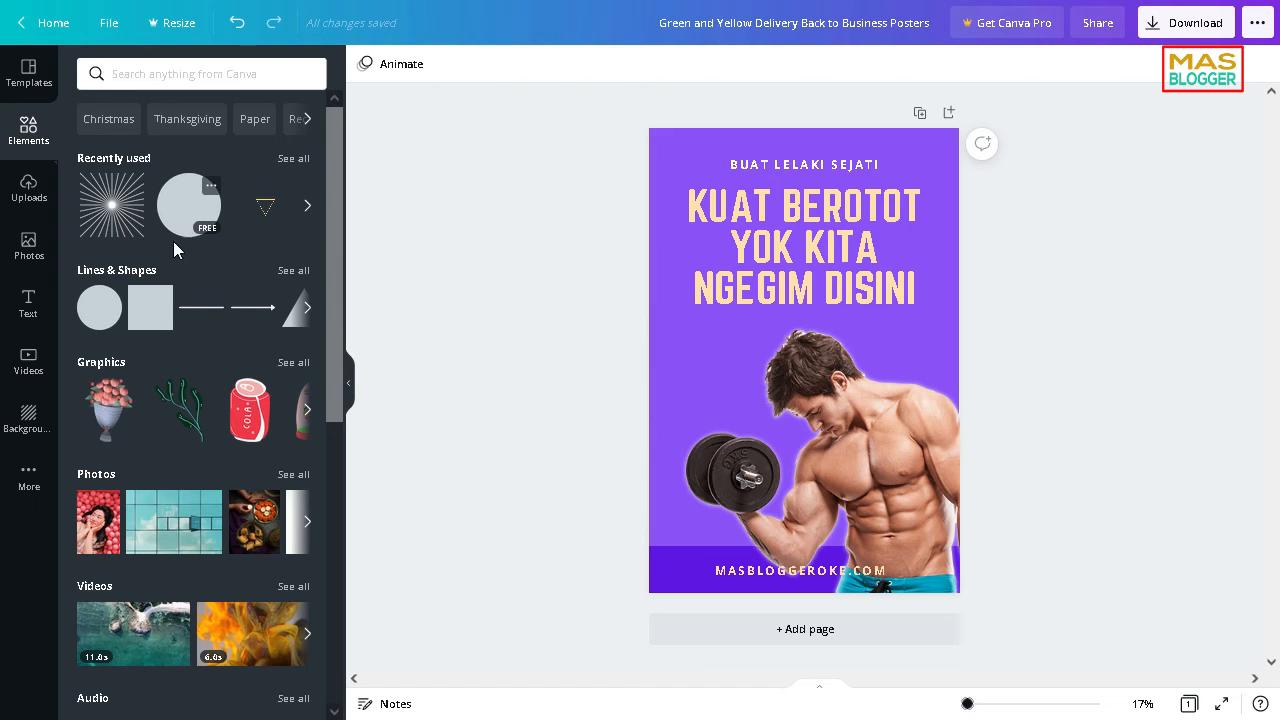
{"action": "scroll", "coordinate": [150, 380], "scroll_direction": "down", "scroll_amount": 5}
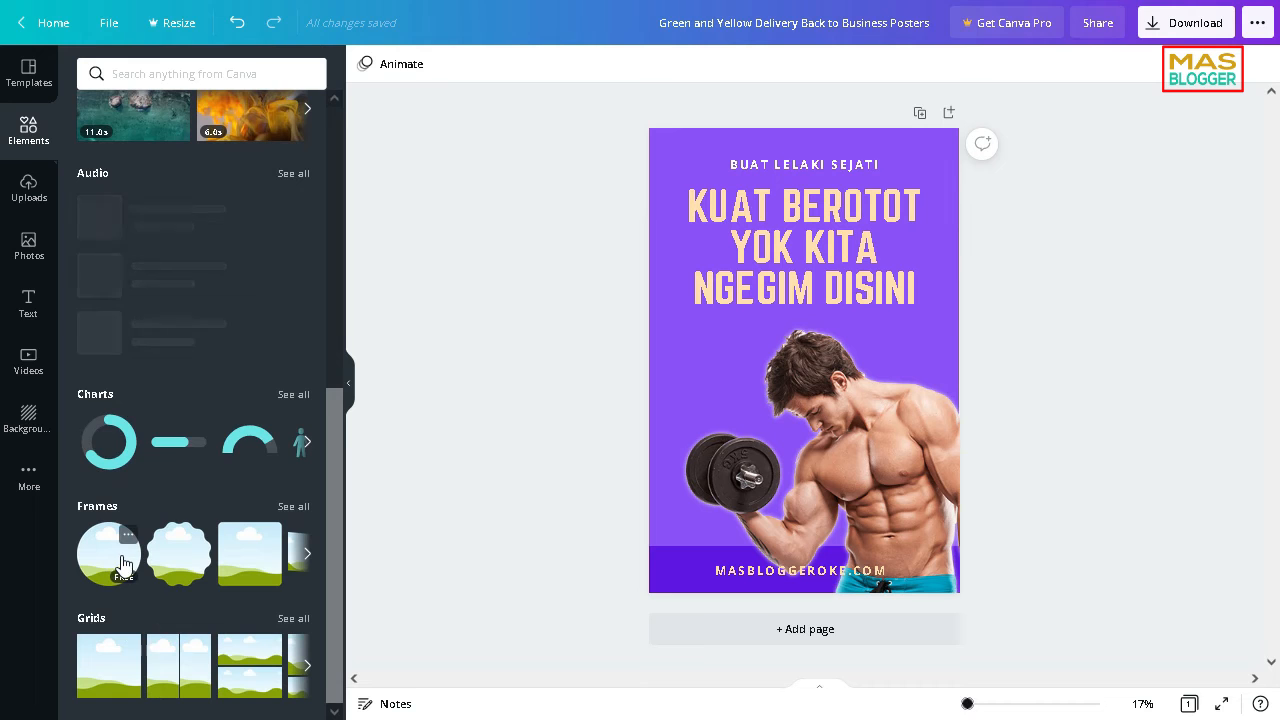
{"action": "left_click_drag", "start_coordinate": [114, 565], "coordinate": [790, 375]}
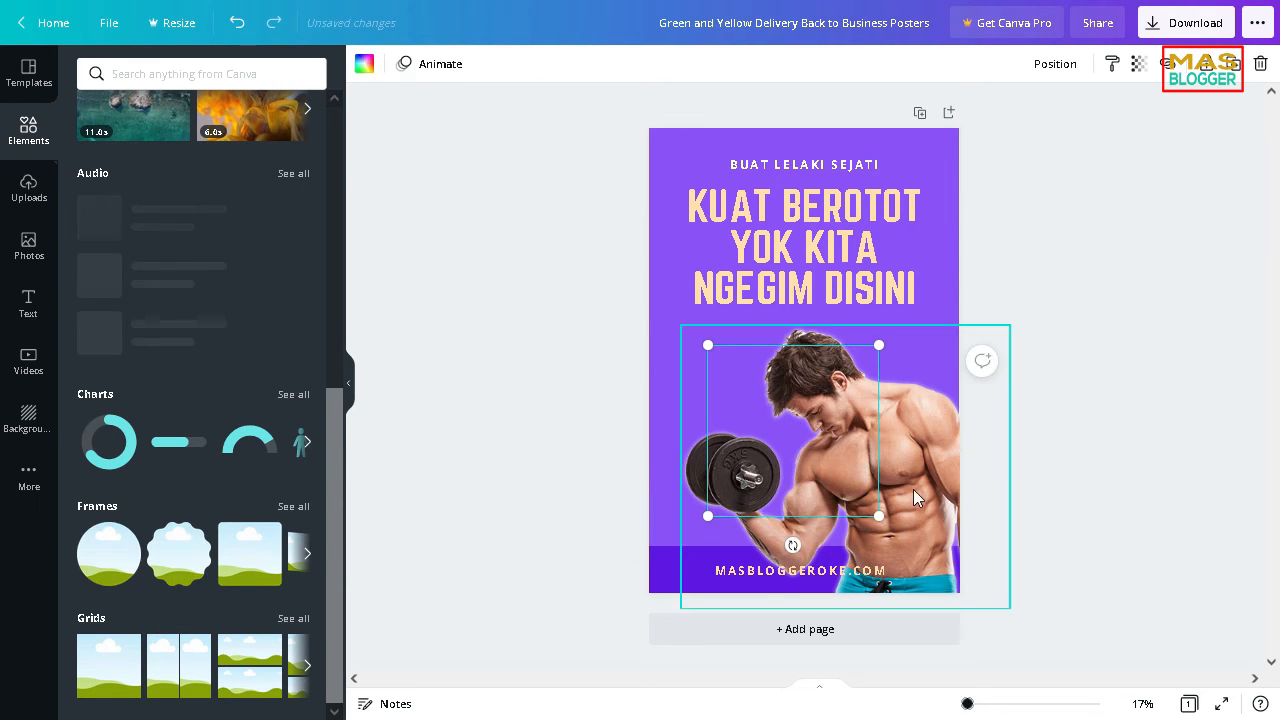
Step: Move the bodybuilder image aside and delete it from the poster
{"action": "left_click", "coordinate": [934, 514]}
{"action": "left_click_drag", "start_coordinate": [901, 444], "coordinate": [1143, 454]}
{"action": "key", "text": "Delete"}
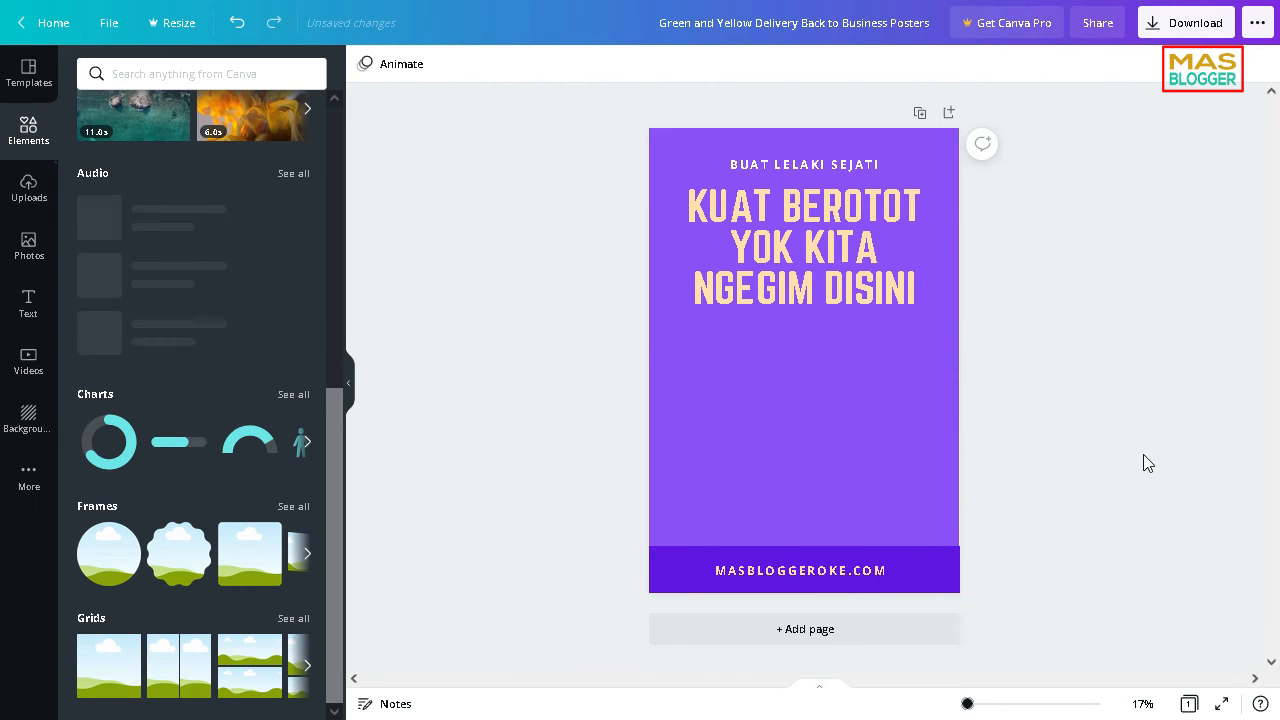
Step: Add a circular frame from the elements library and place it in the poster's lower-right area, below the headline
{"action": "left_click", "coordinate": [105, 550]}
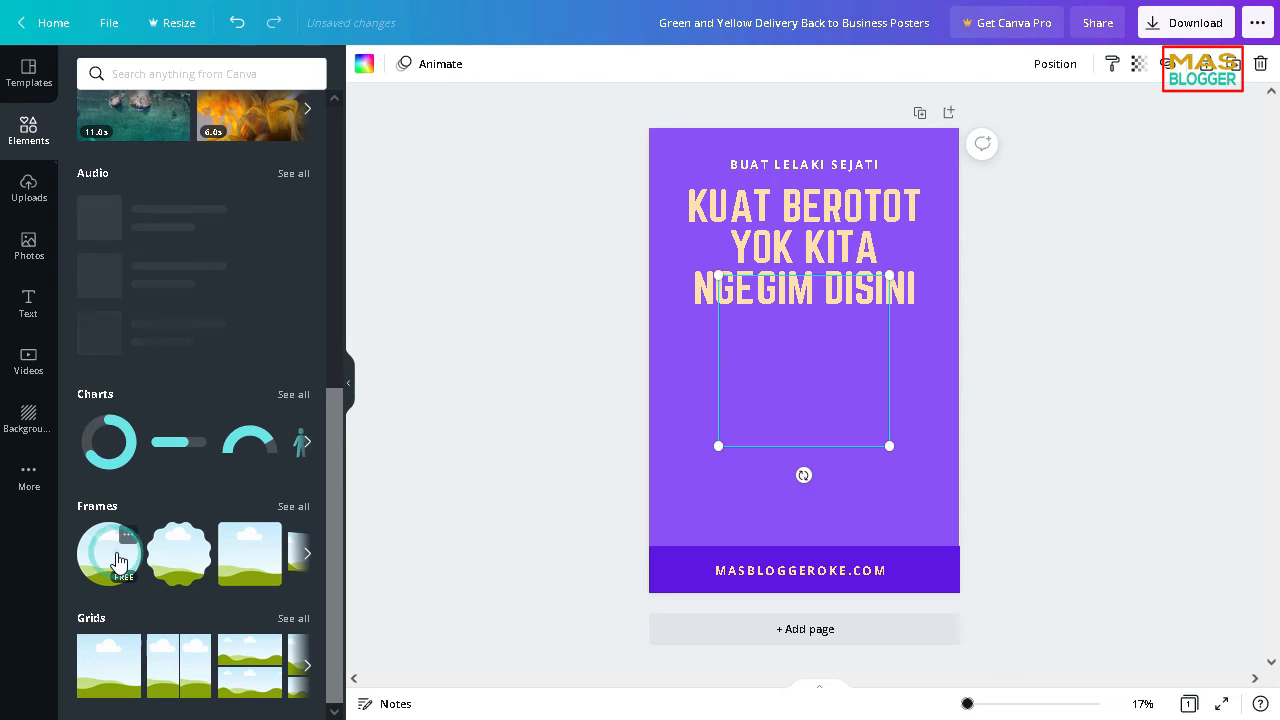
{"action": "left_click_drag", "start_coordinate": [834, 377], "coordinate": [883, 449]}
{"action": "right_click", "coordinate": [883, 449]}
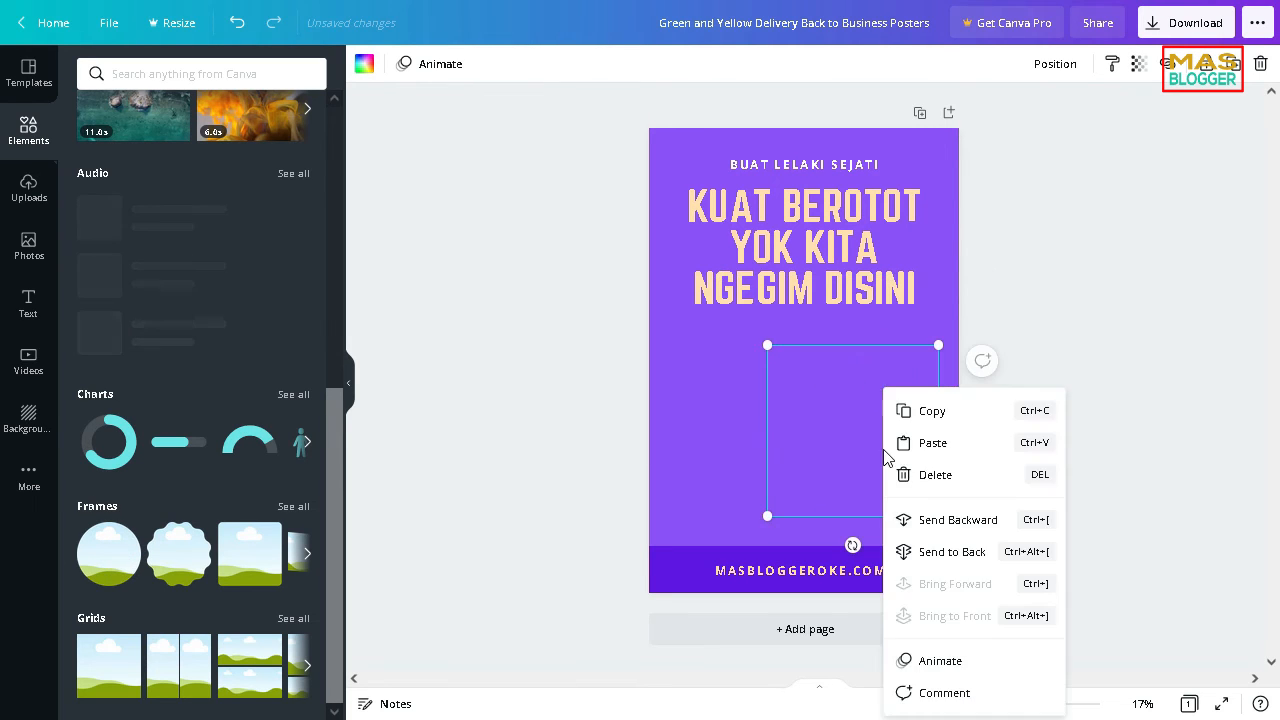
{"action": "left_click", "coordinate": [468, 442]}
{"action": "left_click_drag", "start_coordinate": [898, 426], "coordinate": [743, 426]}
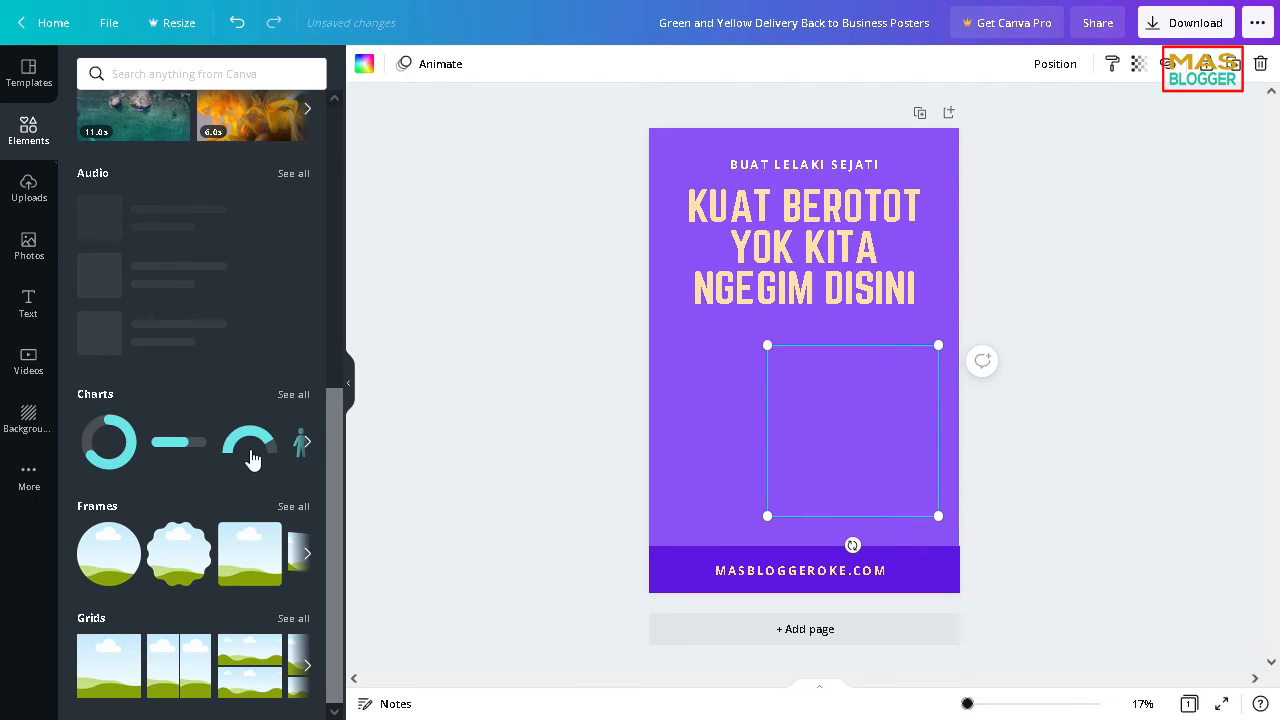
Step: Fill the circular frame with the uploaded bodybuilder image and centre it horizontally beneath the headline
{"action": "left_click", "coordinate": [30, 193]}
{"action": "left_click_drag", "start_coordinate": [145, 199], "coordinate": [865, 467]}
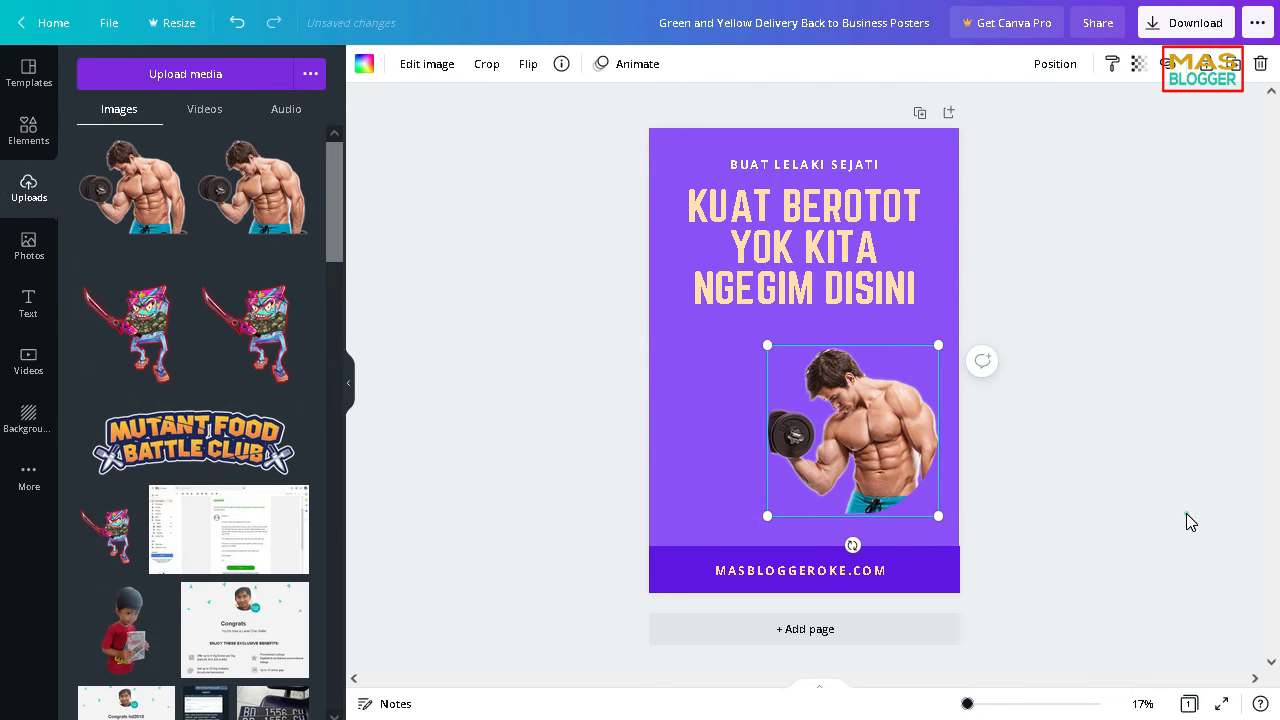
{"action": "left_click", "coordinate": [1187, 514]}
{"action": "left_click_drag", "start_coordinate": [877, 424], "coordinate": [828, 424]}
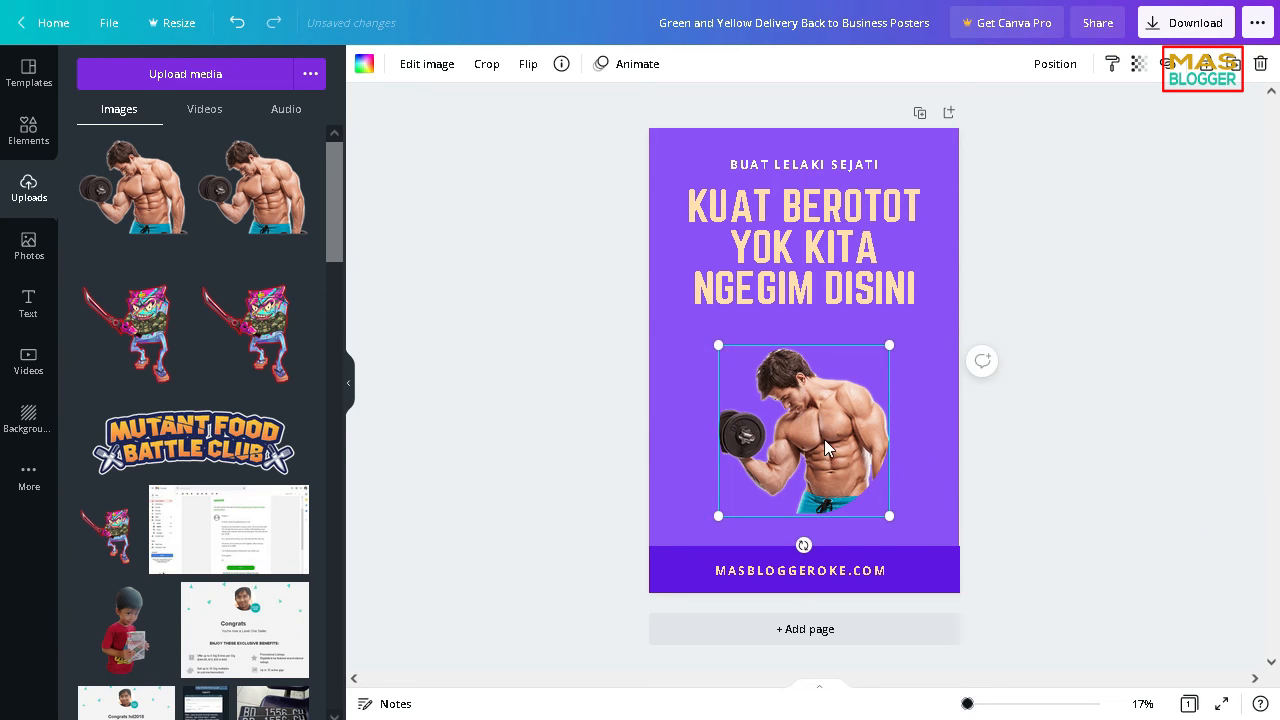
{"action": "left_click", "coordinate": [1137, 514]}
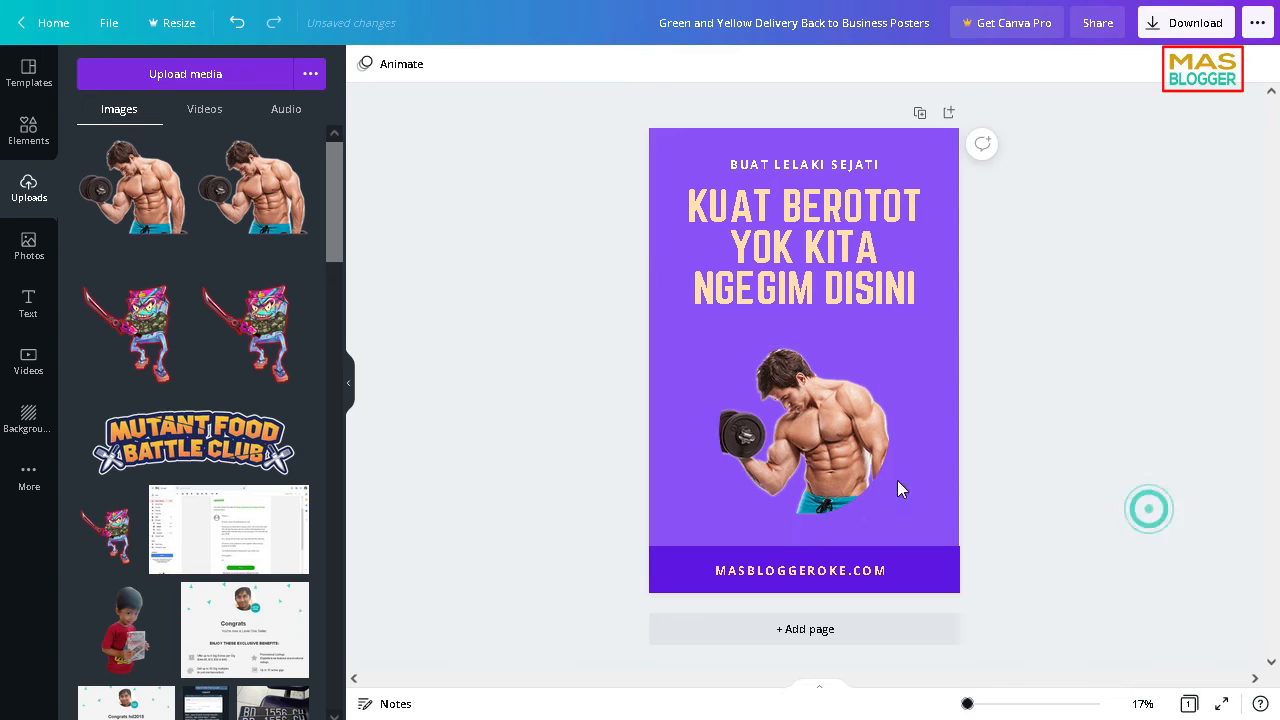
Step: Nudge the framed bodybuilder image slightly left and back onto the poster's vertical centre line
{"action": "left_click", "coordinate": [822, 439]}
{"action": "key", "text": "Left"}
{"action": "key", "text": "Left"}
{"action": "key", "text": "Left"}
{"action": "key", "text": "Left"}
{"action": "key", "text": "Left"}
{"action": "key", "text": "Left"}
{"action": "key", "text": "Left"}
{"action": "key", "text": "Left"}
{"action": "key", "text": "Left"}
{"action": "key", "text": "Left"}
{"action": "key", "text": "Left"}
{"action": "key", "text": "Left"}
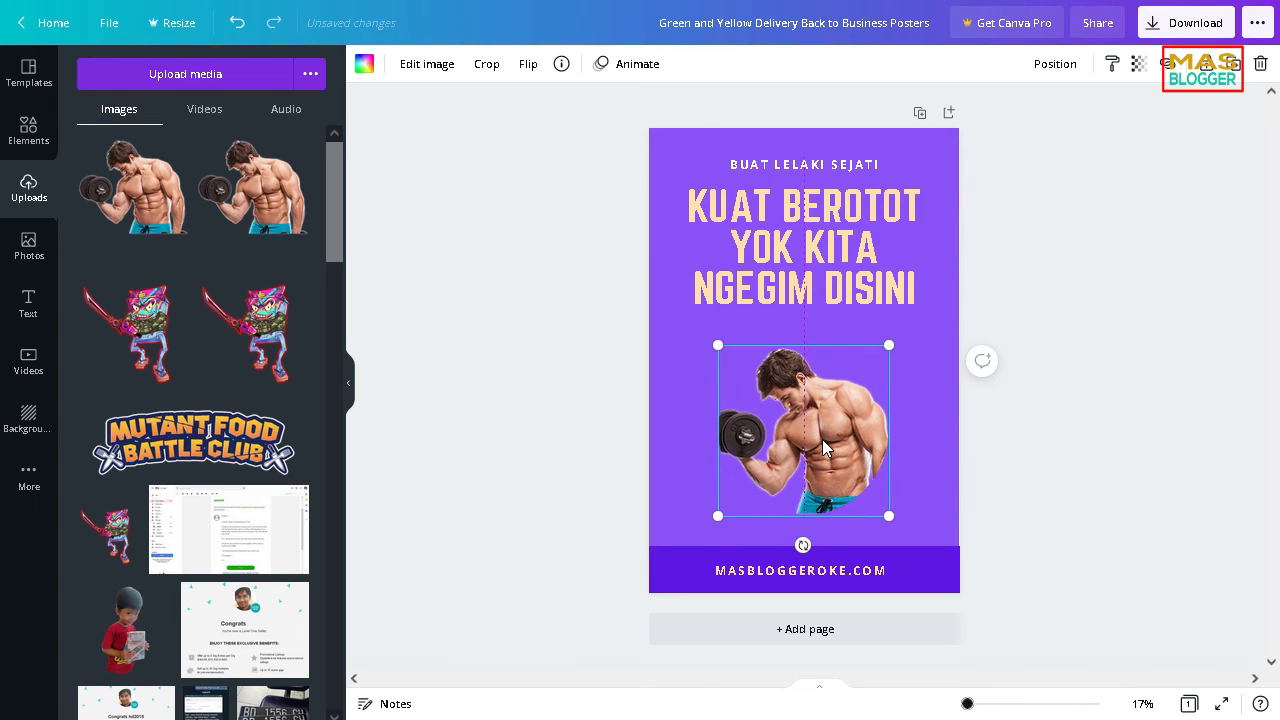
{"action": "key", "text": "Right"}
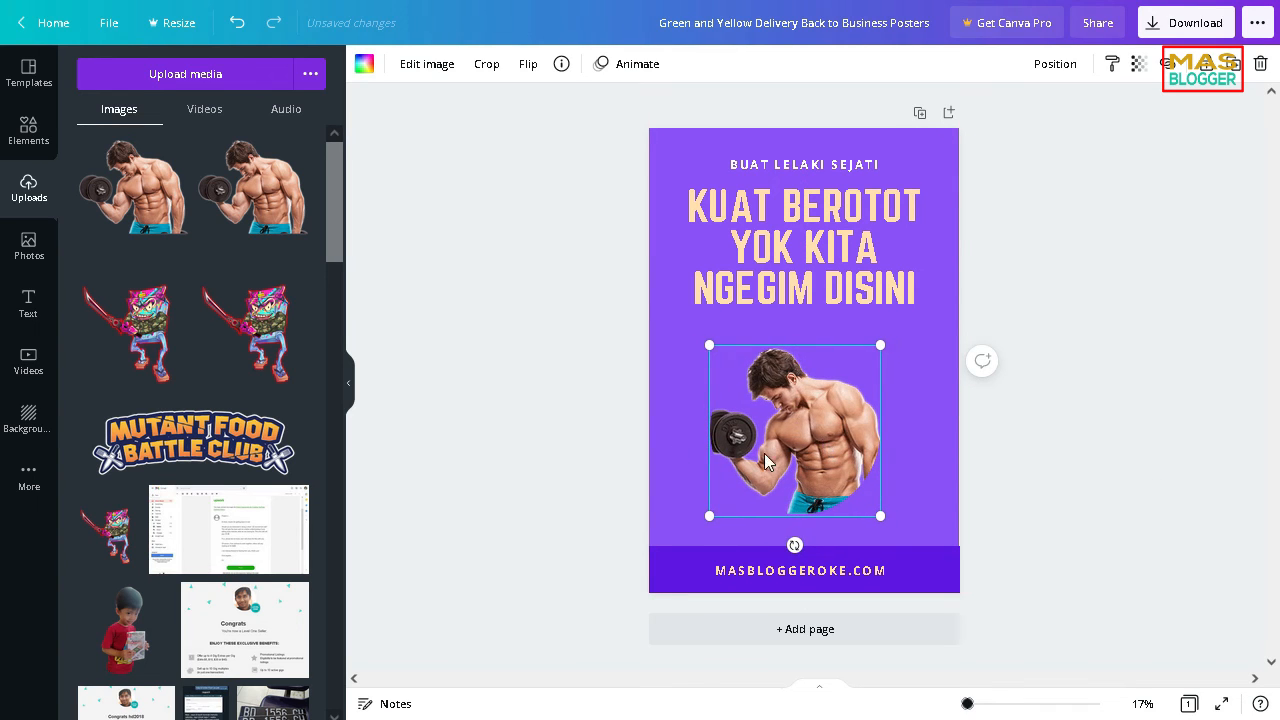
{"action": "key", "text": "Right"}
{"action": "key", "text": "Right"}
{"action": "key", "text": "Right"}
{"action": "key", "text": "Right"}
{"action": "key", "text": "Right"}
{"action": "key", "text": "Right"}
{"action": "key", "text": "Right"}
{"action": "key", "text": "Right"}
{"action": "key", "text": "Right"}
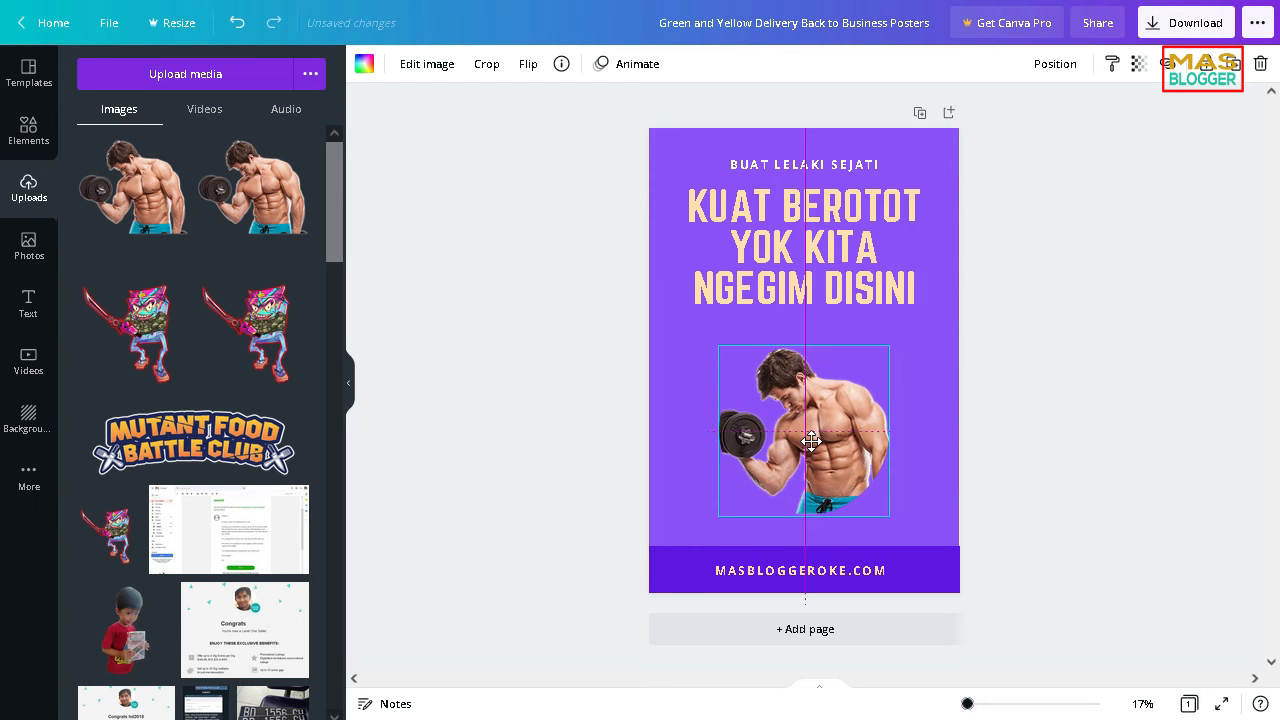
Step: Enlarge the framed bodybuilder image and position it to fill the space between the headline and the footer band
{"action": "left_click_drag", "start_coordinate": [716, 343], "coordinate": [632, 258]}
{"action": "left_click_drag", "start_coordinate": [780, 372], "coordinate": [822, 394]}
{"action": "left_click_drag", "start_coordinate": [665, 291], "coordinate": [696, 326]}
{"action": "left_click_drag", "start_coordinate": [817, 417], "coordinate": [810, 417]}
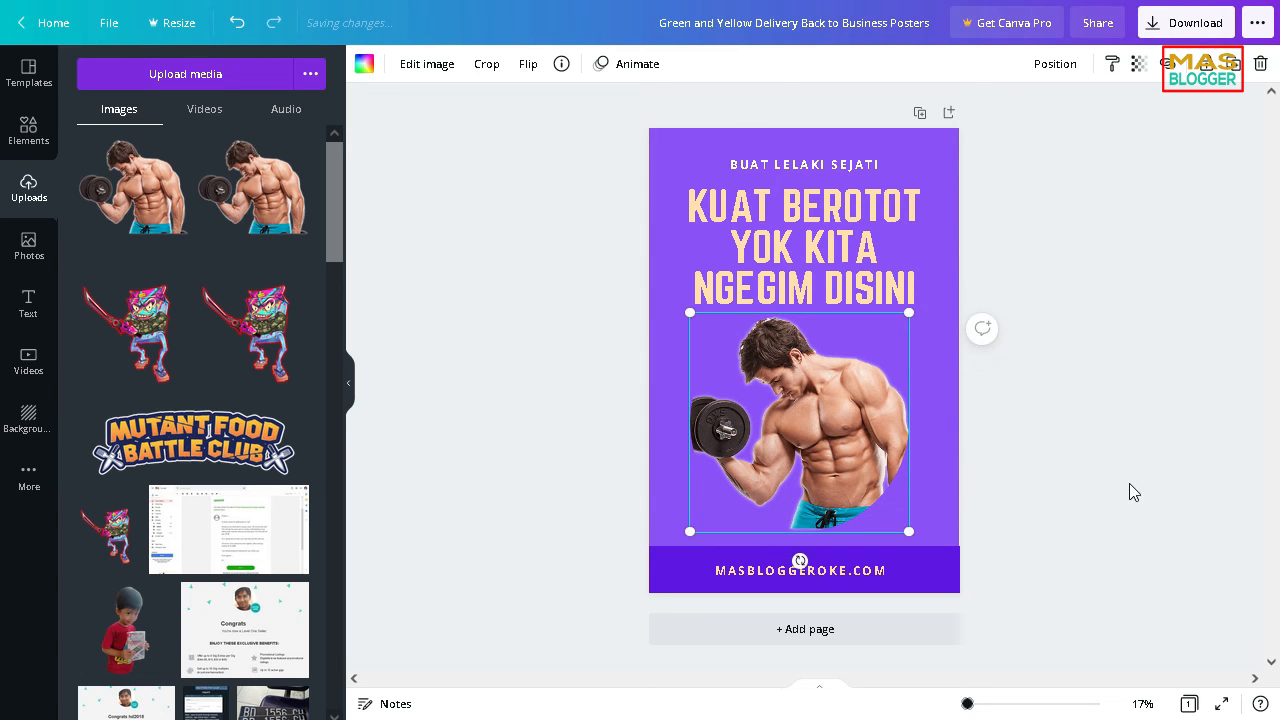
{"action": "left_click", "coordinate": [1130, 478]}
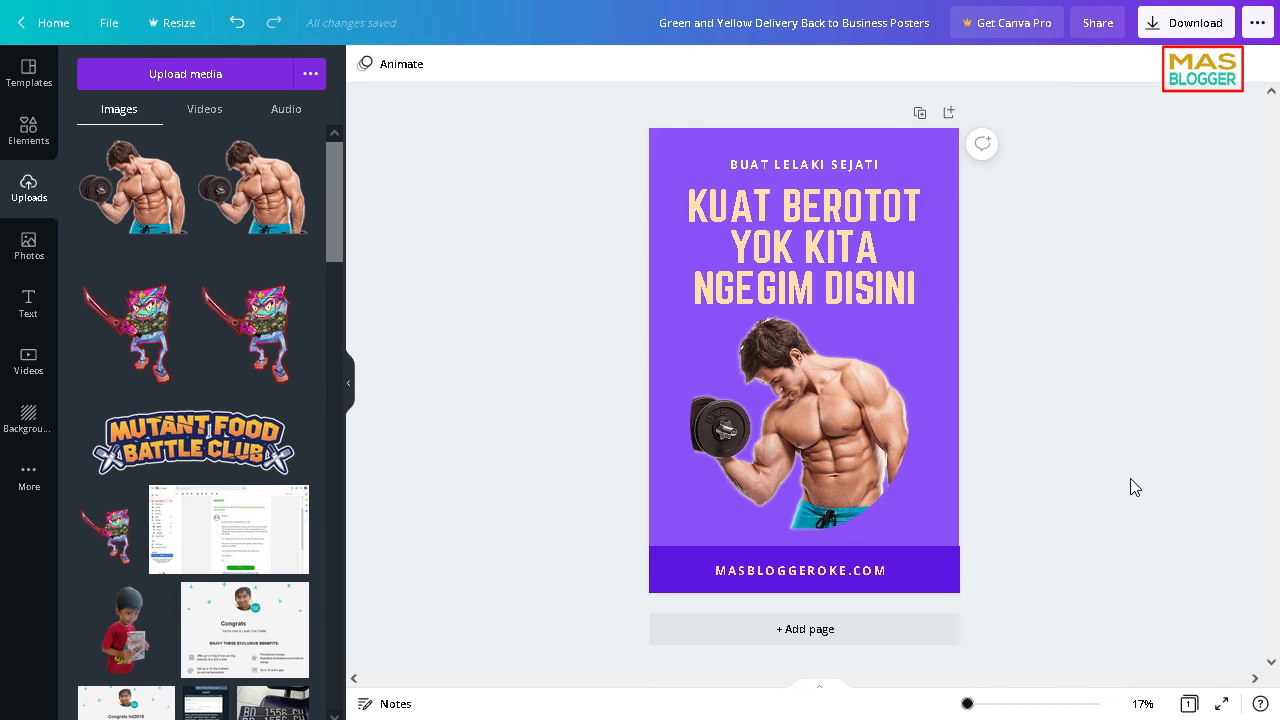
Step: Download the finished purple poster as a PNG and save the file to the computer
{"action": "left_click", "coordinate": [1186, 32]}
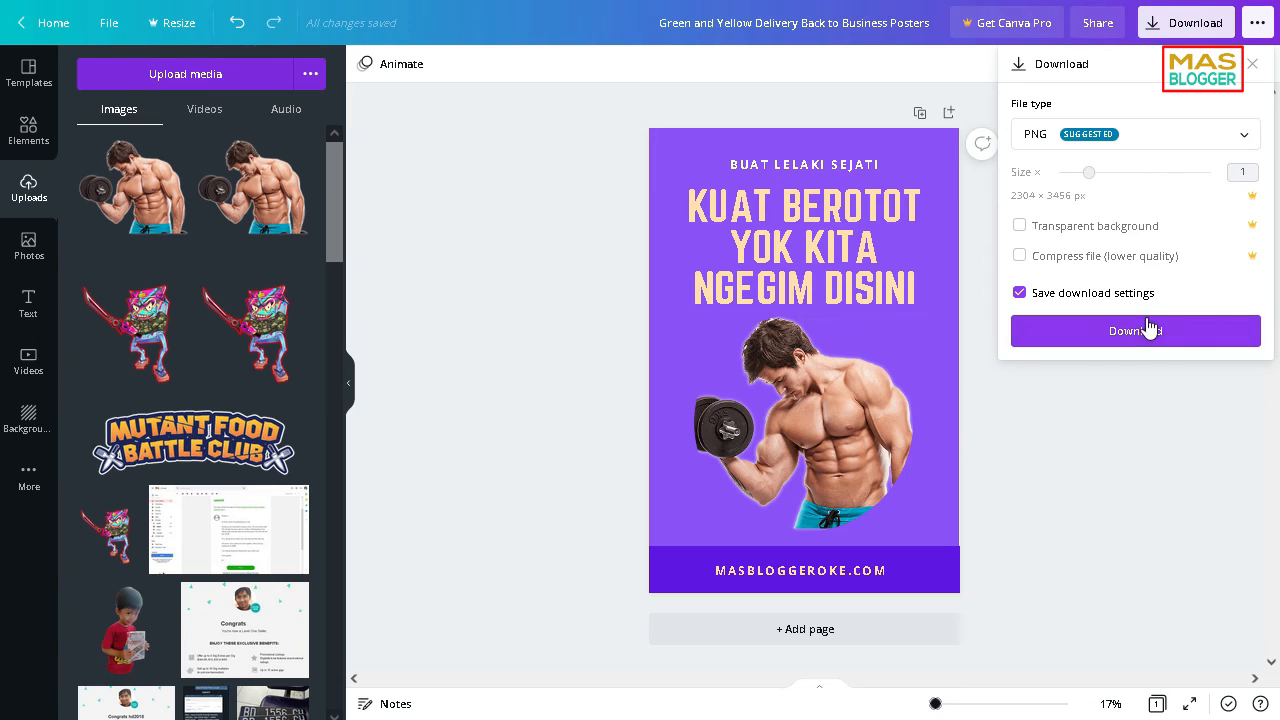
{"action": "left_click", "coordinate": [1180, 140]}
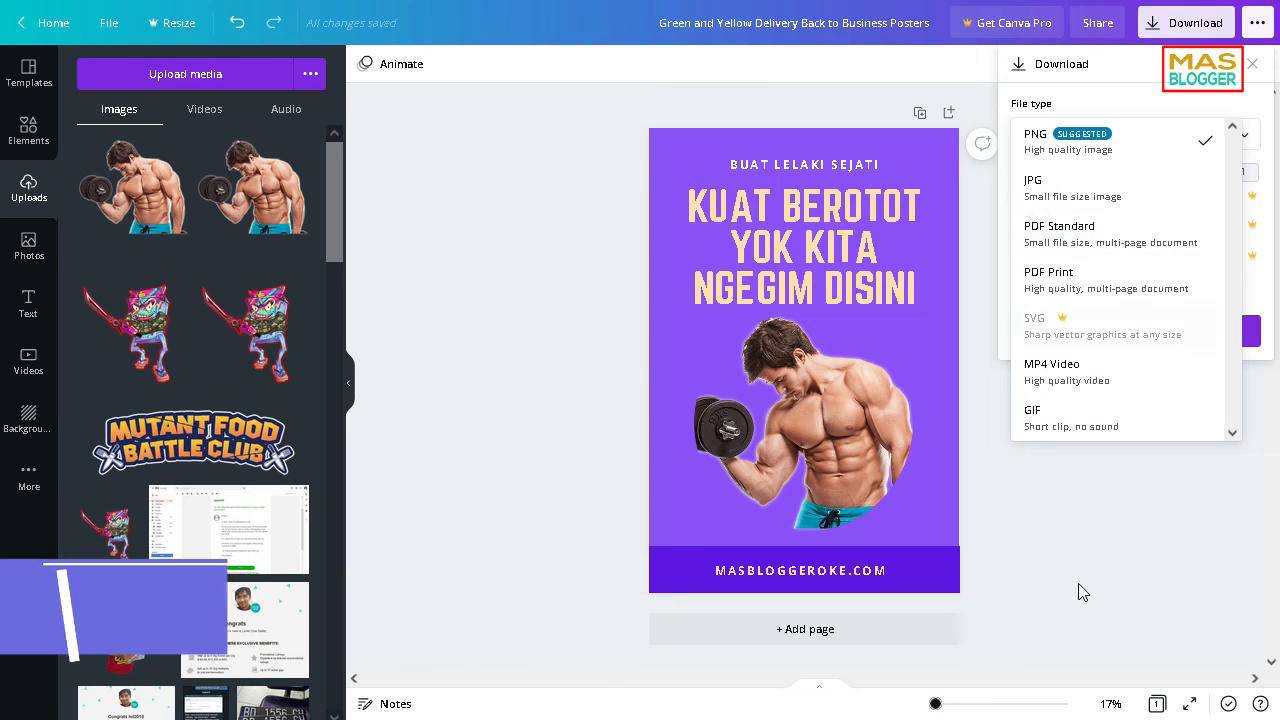
{"action": "left_click", "coordinate": [1103, 559]}
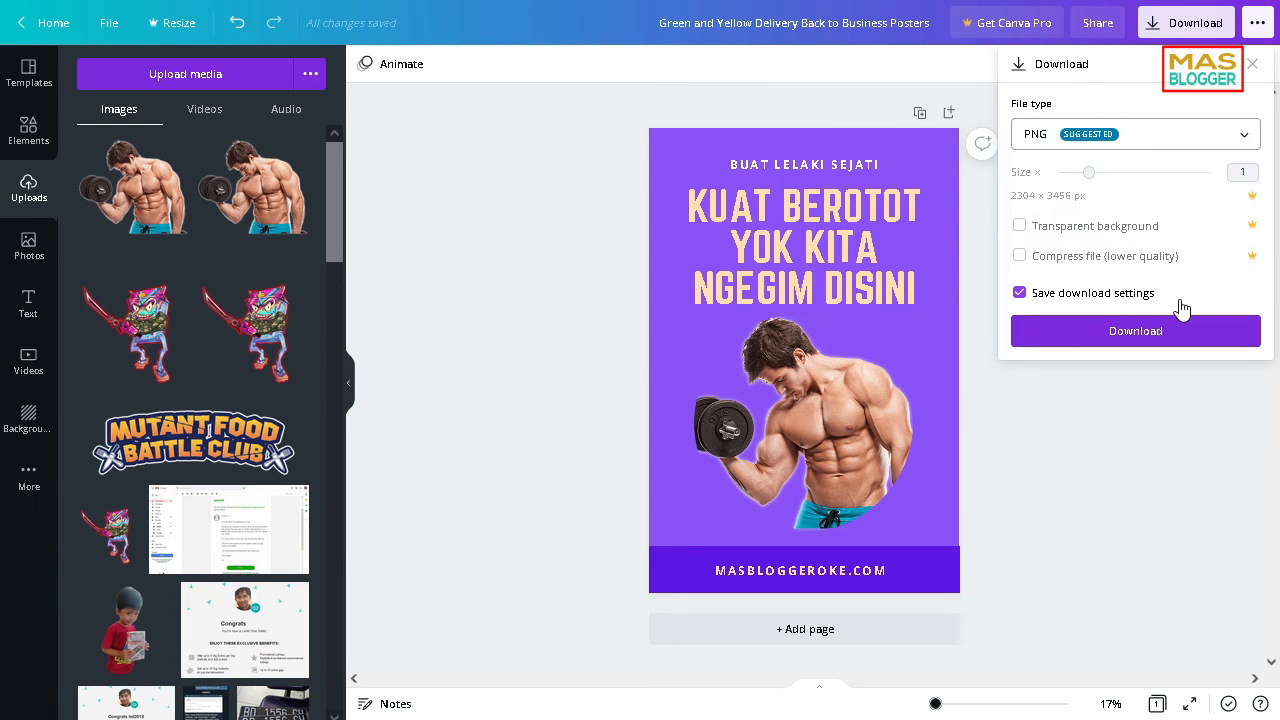
{"action": "left_click", "coordinate": [1149, 335]}
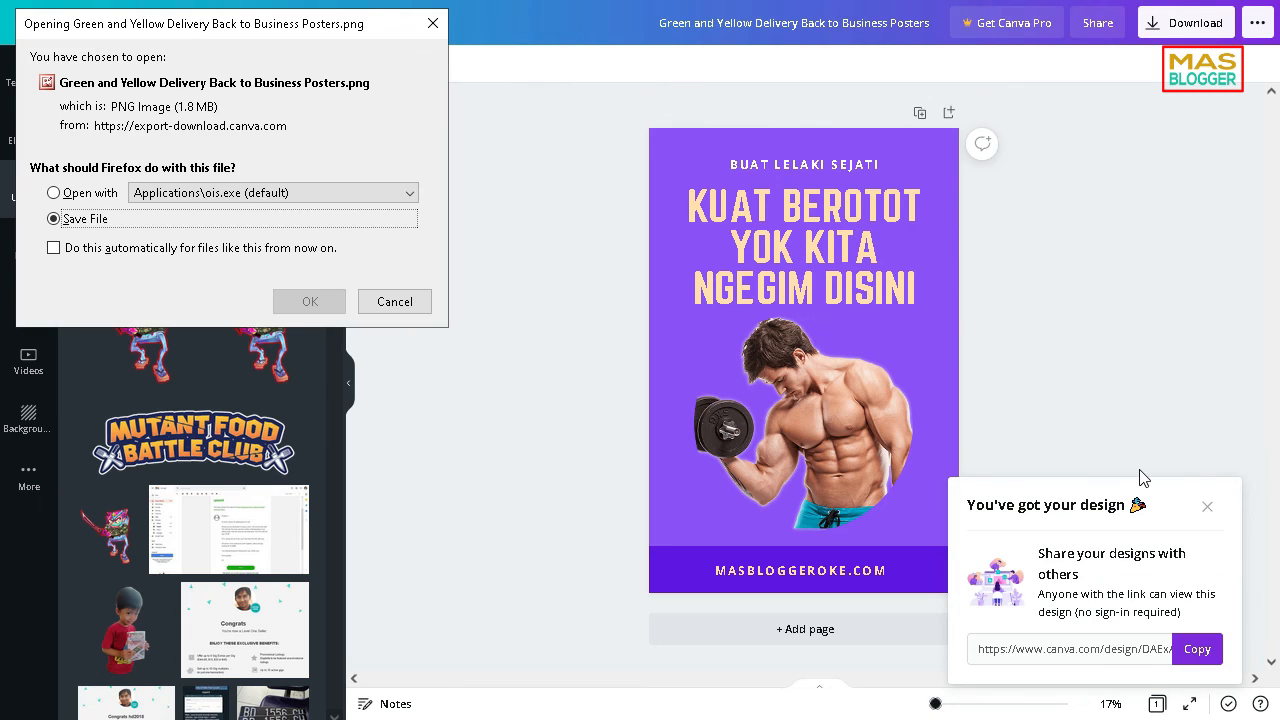
{"action": "left_click", "coordinate": [312, 302]}
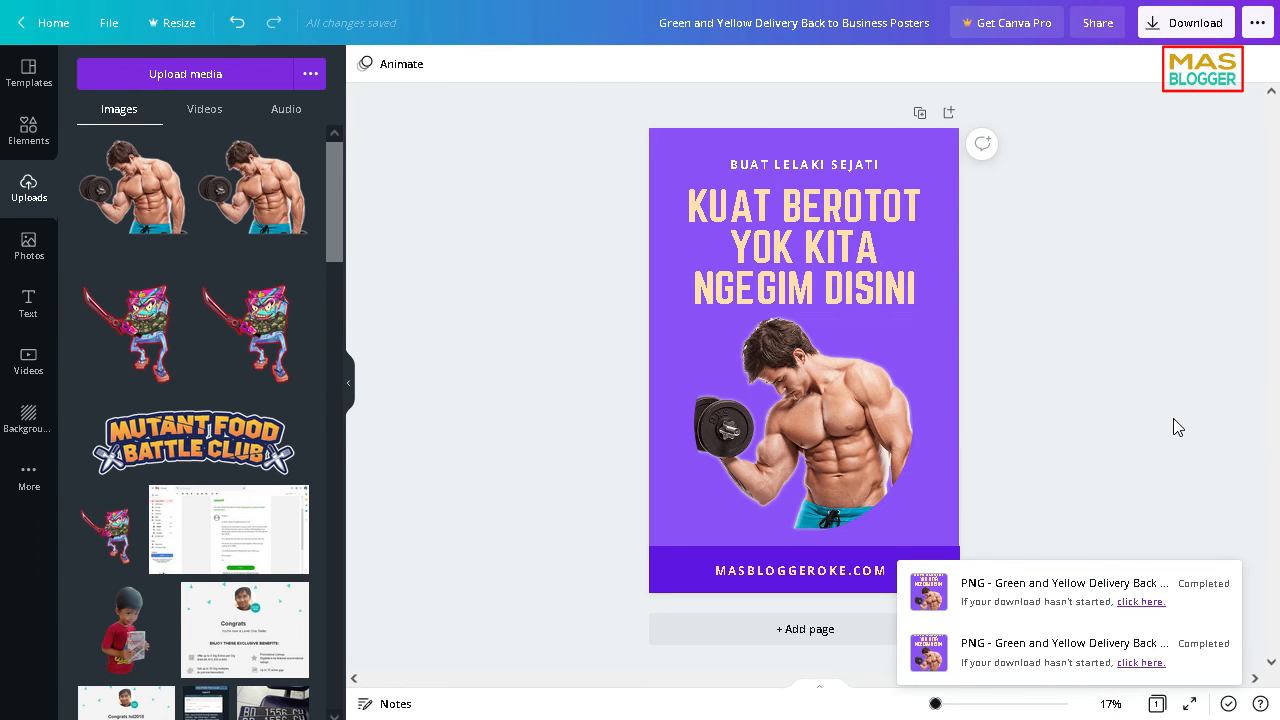